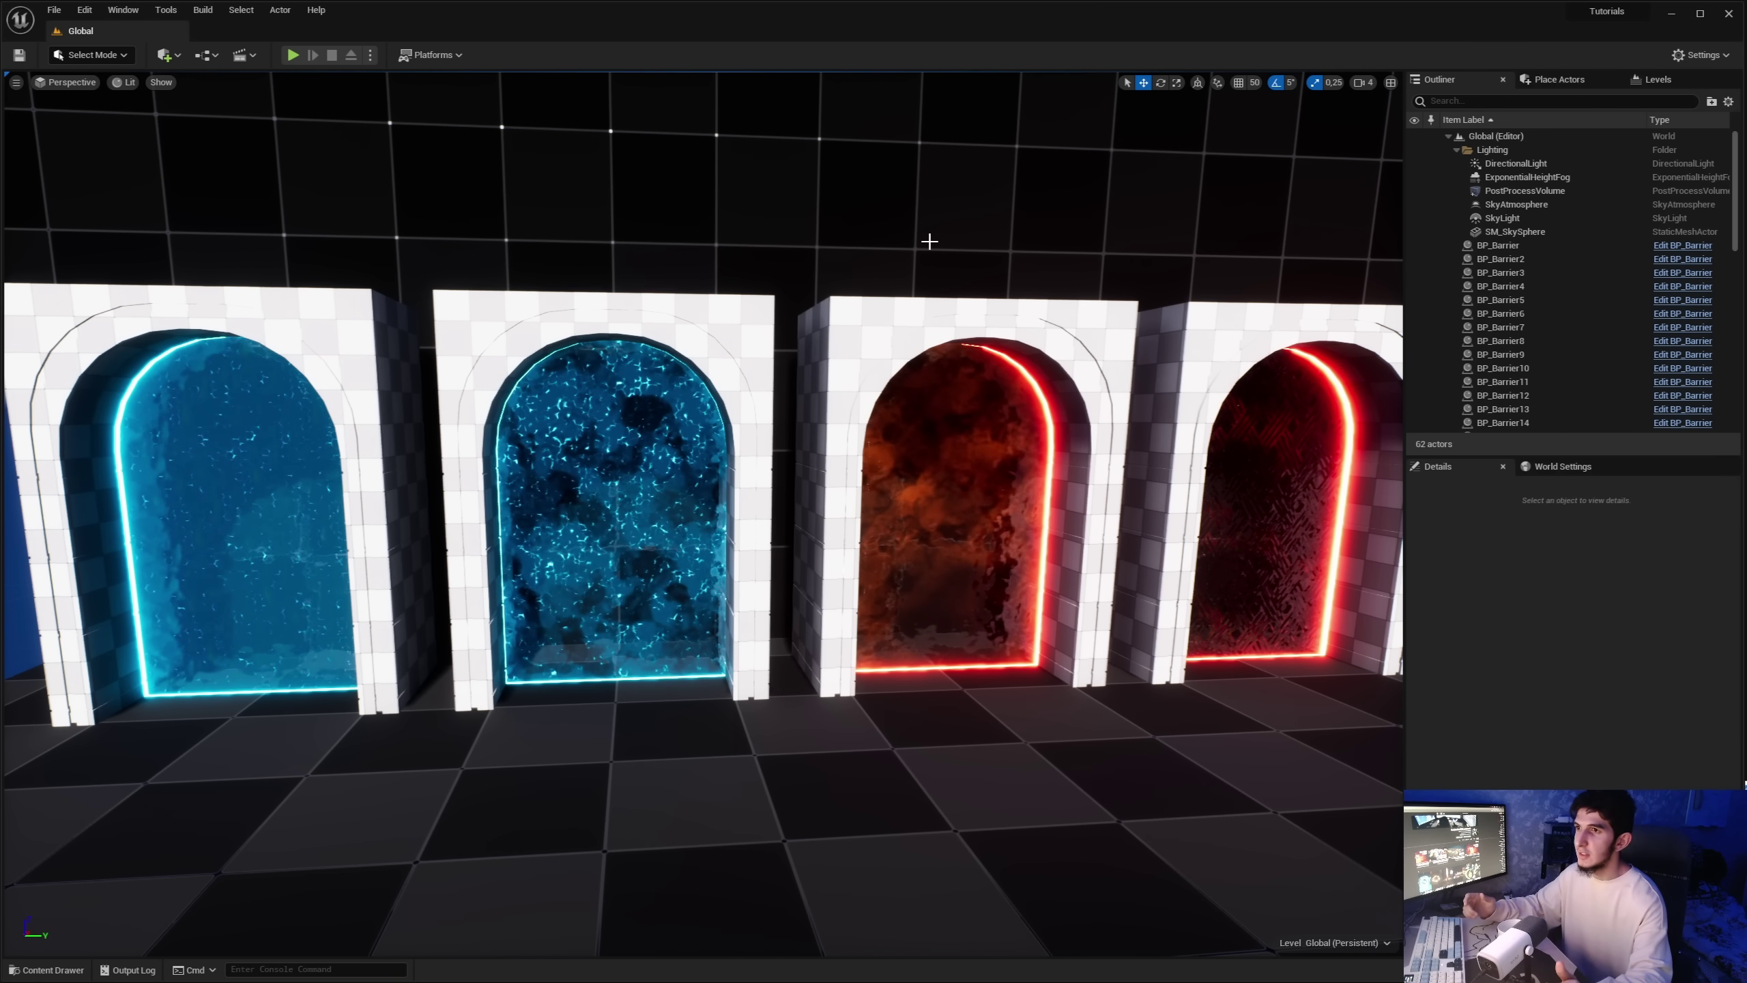
Hide the Barriers level, show Dome, and raise the dome actor's Index to 16
click(1651, 79)
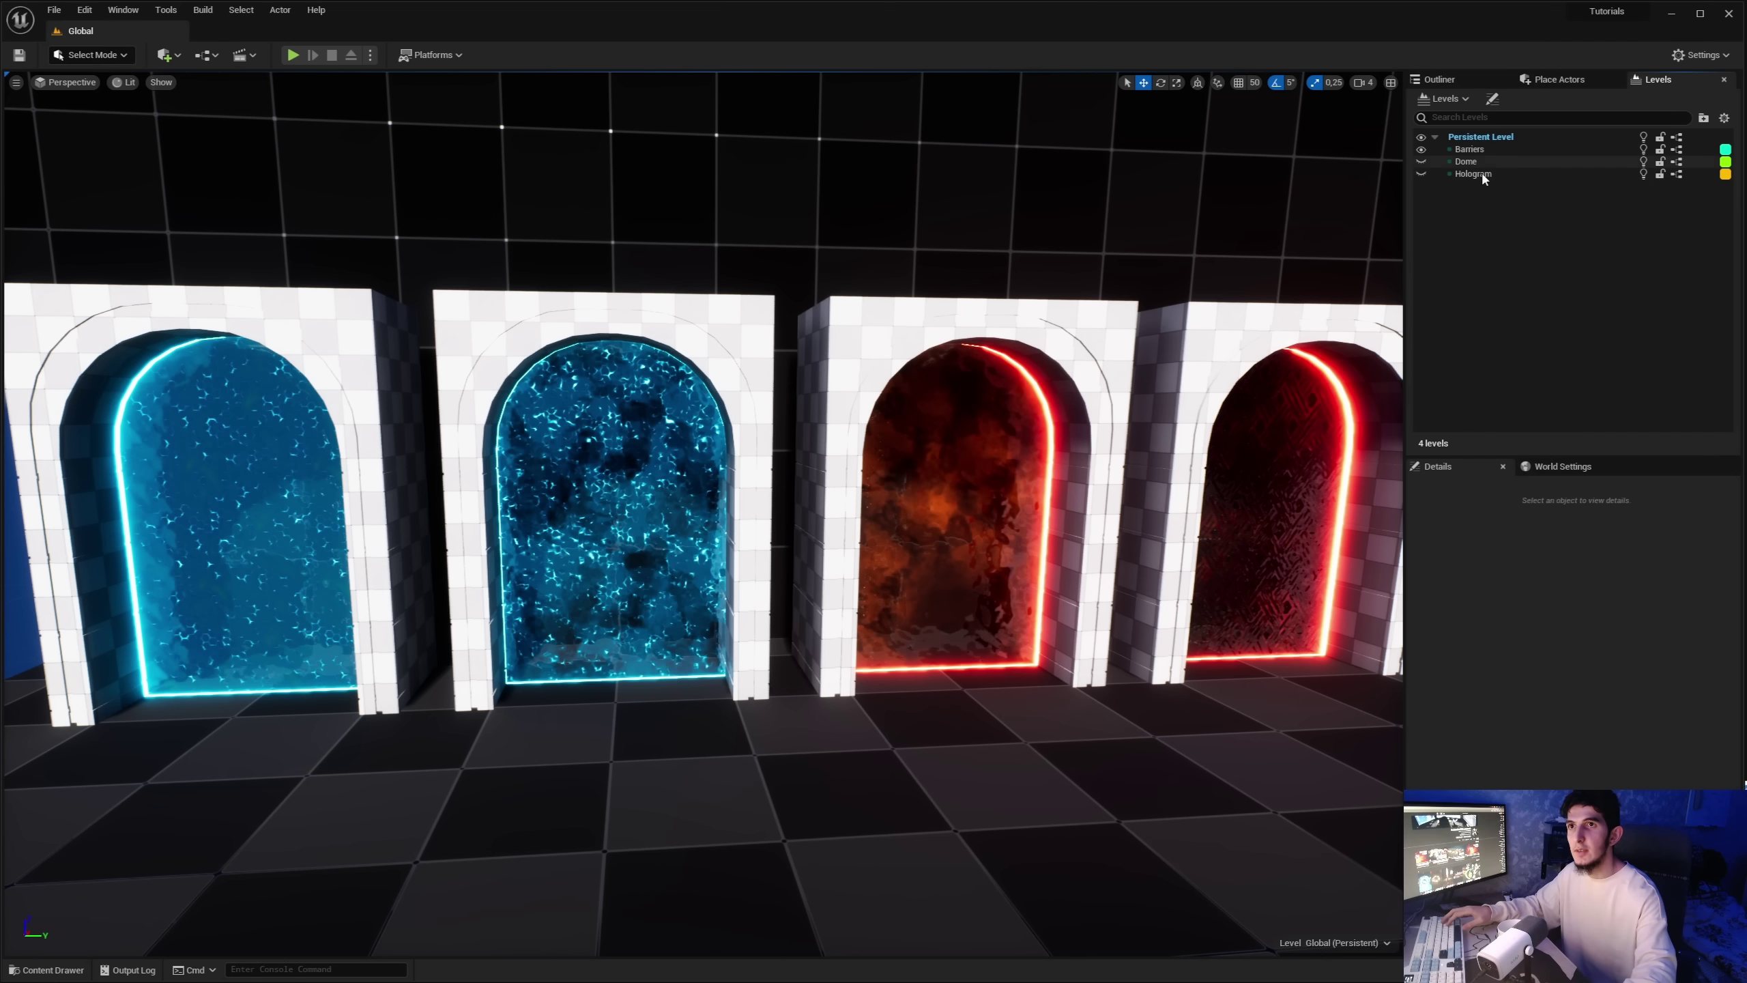
click(1421, 149)
click(1421, 162)
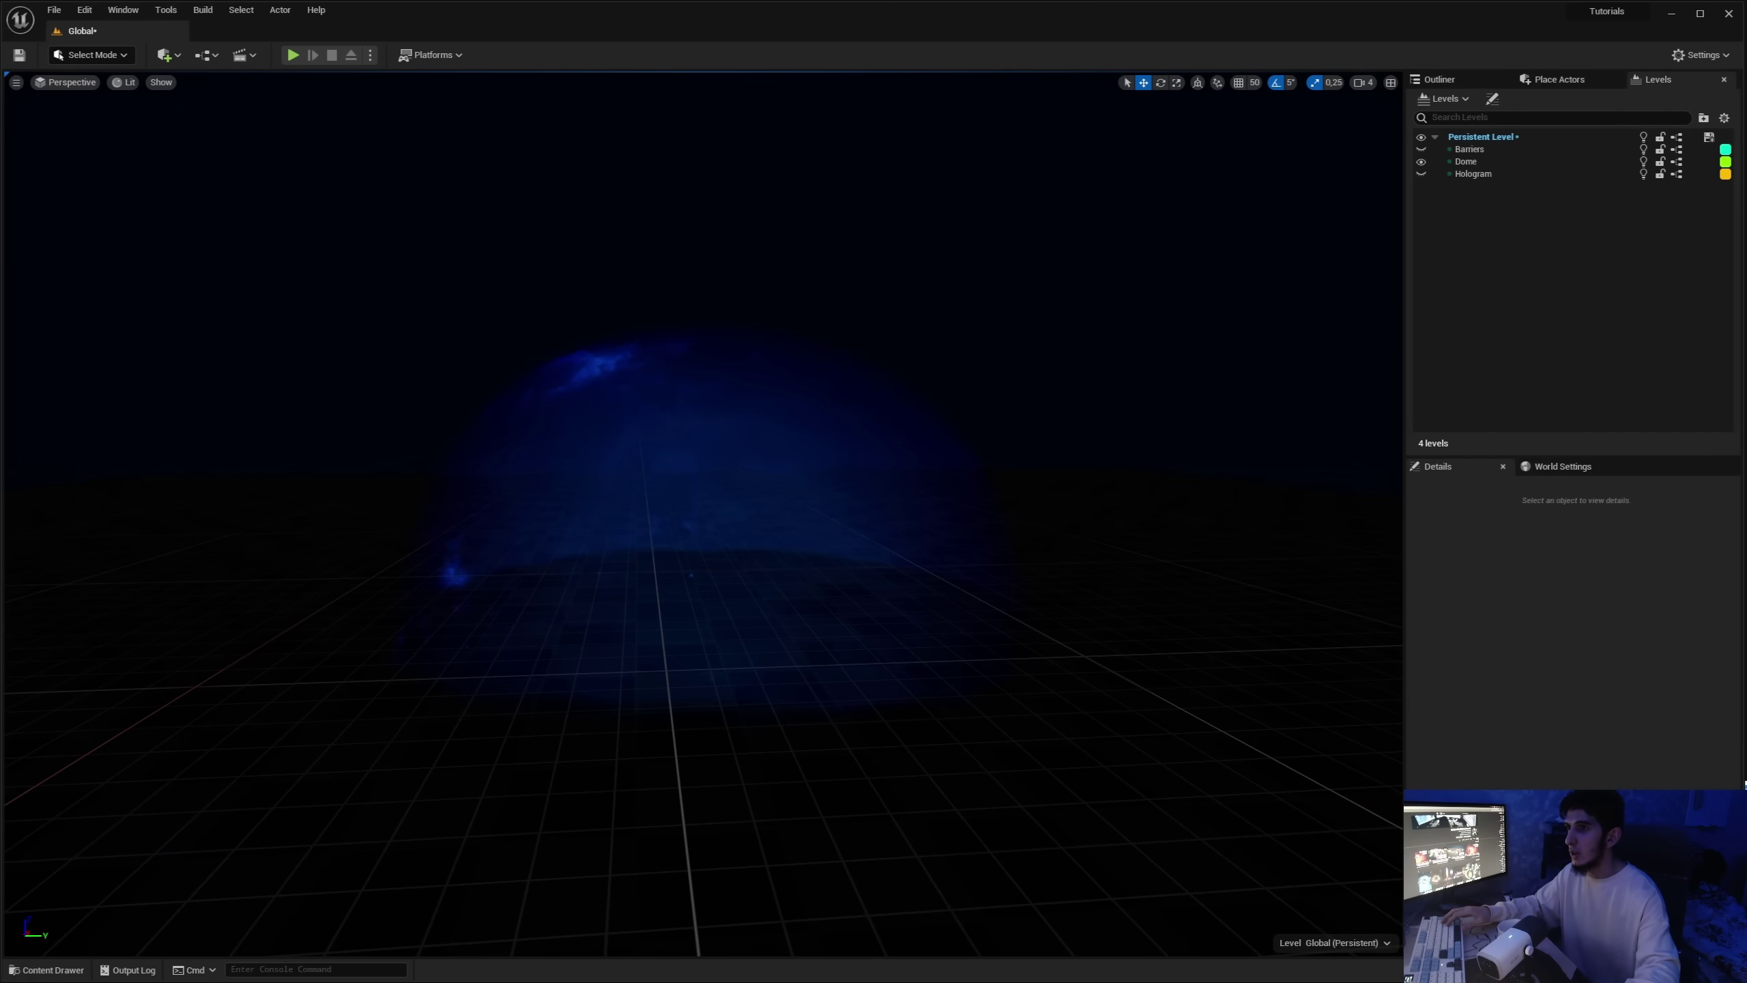
click(963, 551)
drag(1576, 735, 1592, 735)
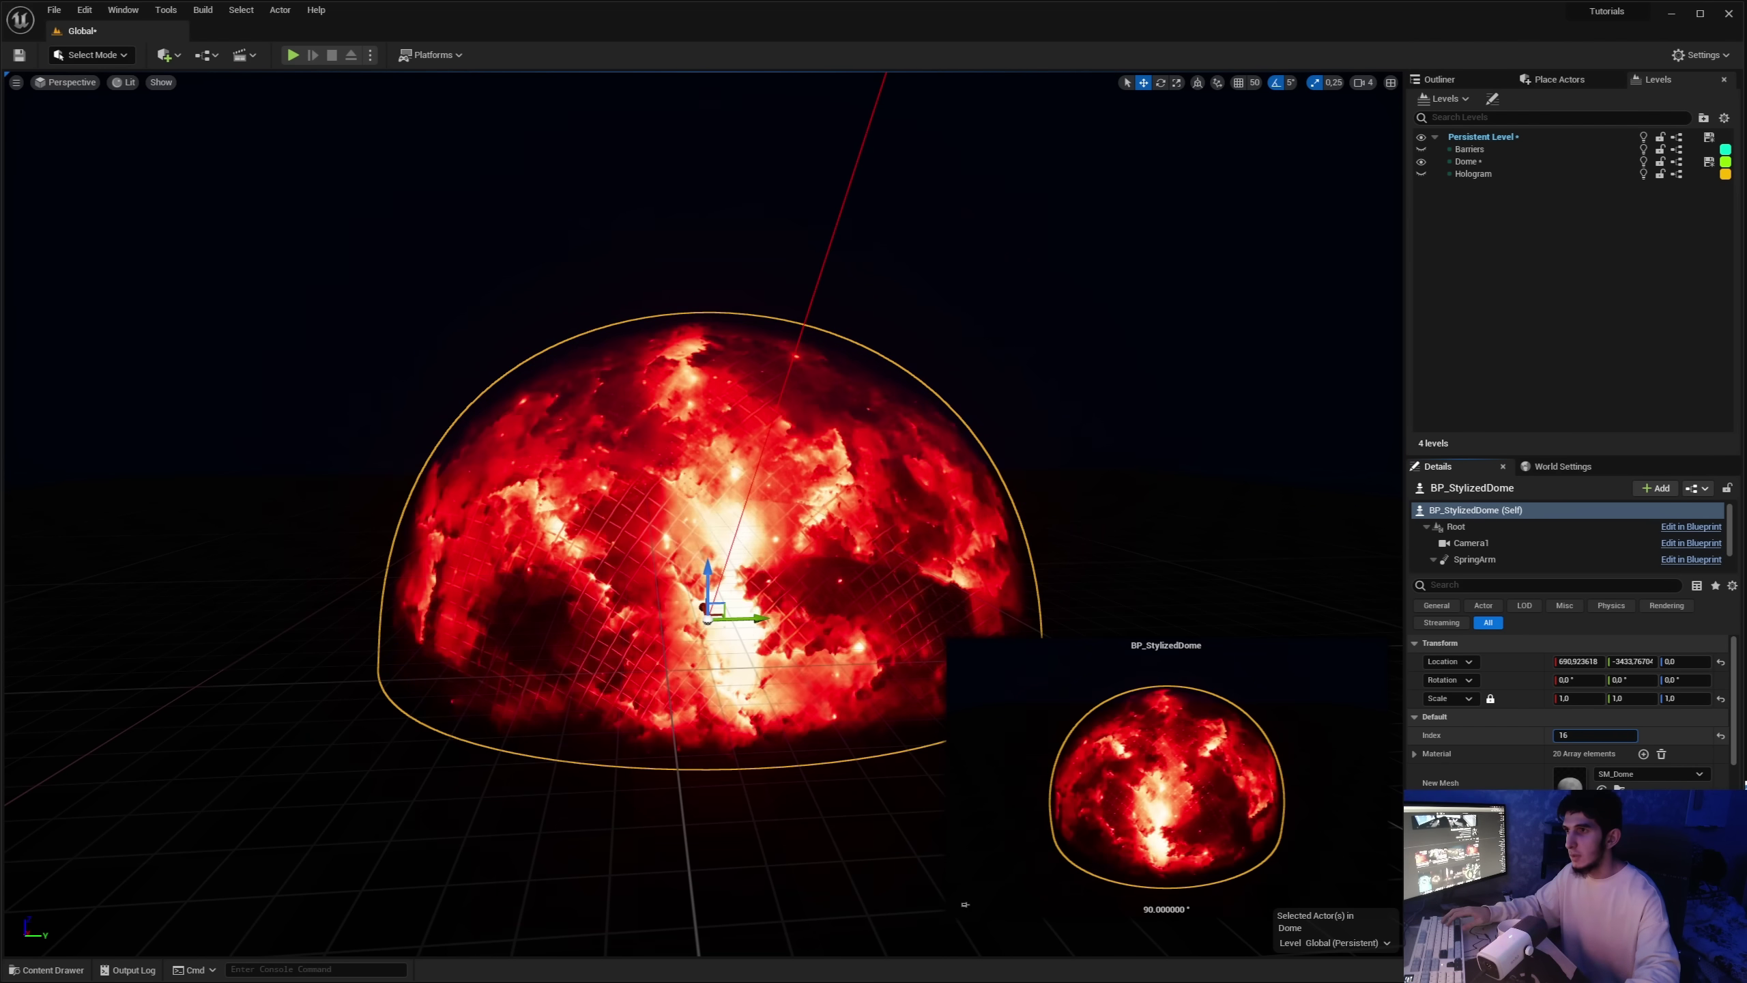
Swap the Dome level for the Hologram level and fly the camera over the sphere grid
click(1421, 162)
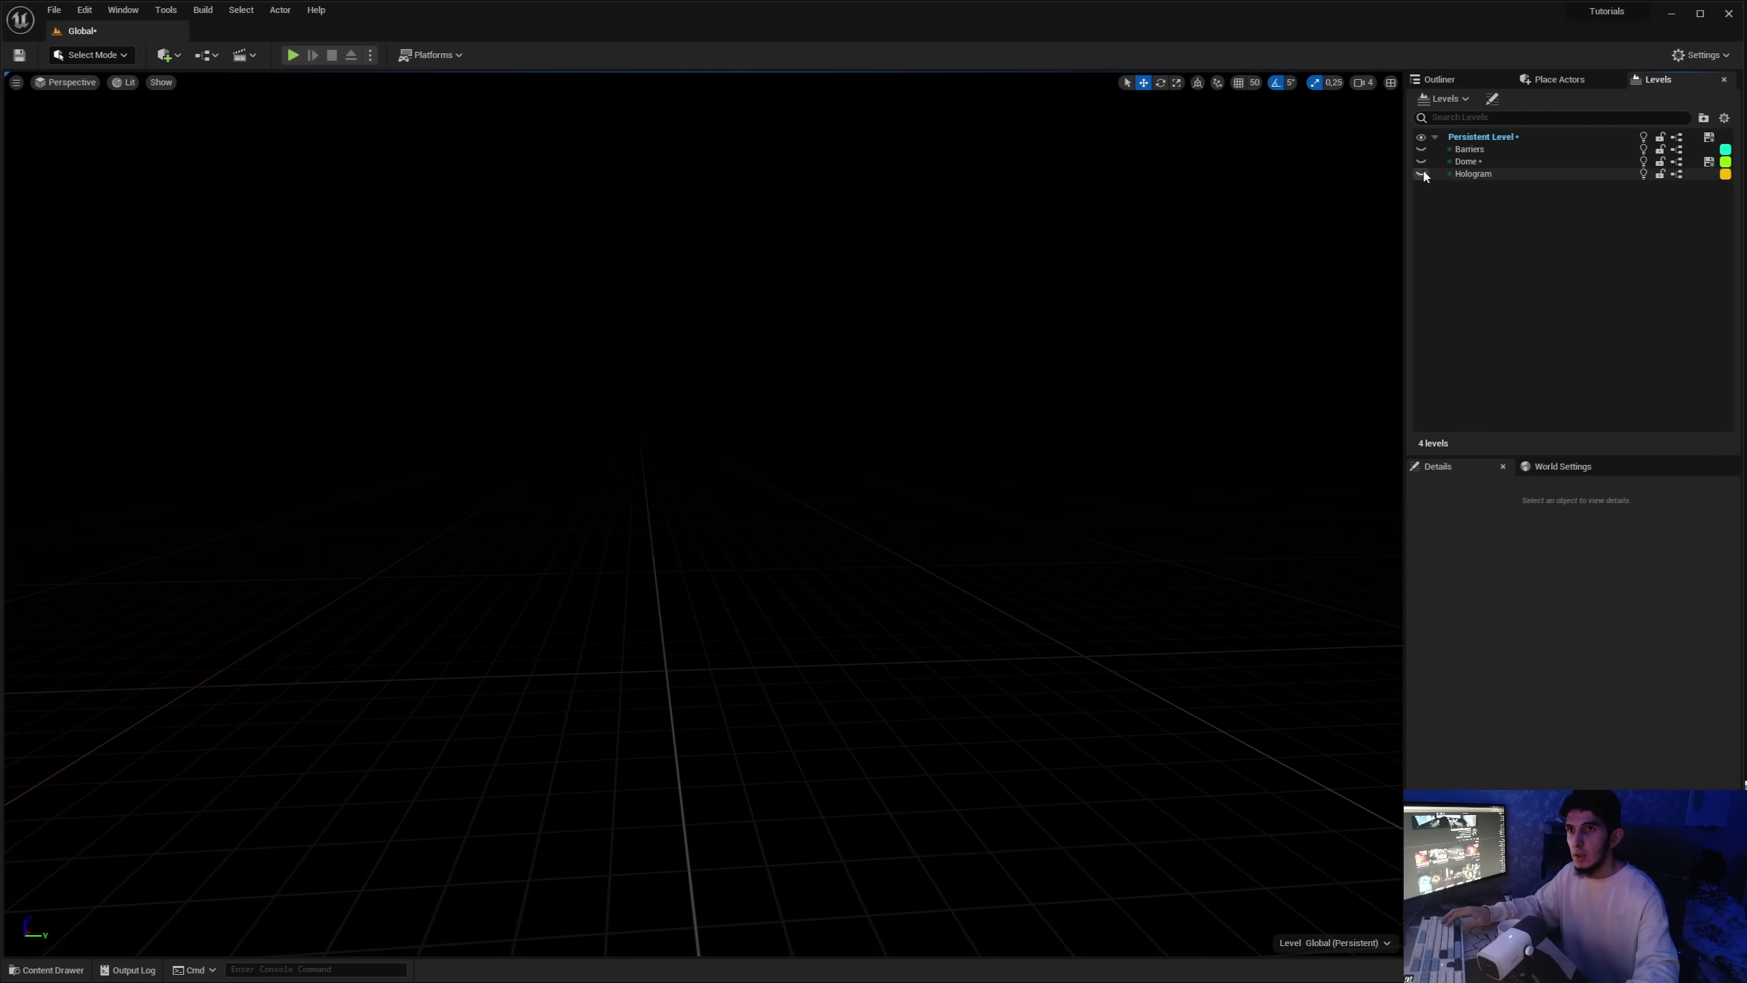
click(1421, 174)
right_drag(1330, 286, 1330, 286)
right_drag(881, 303, 881, 303)
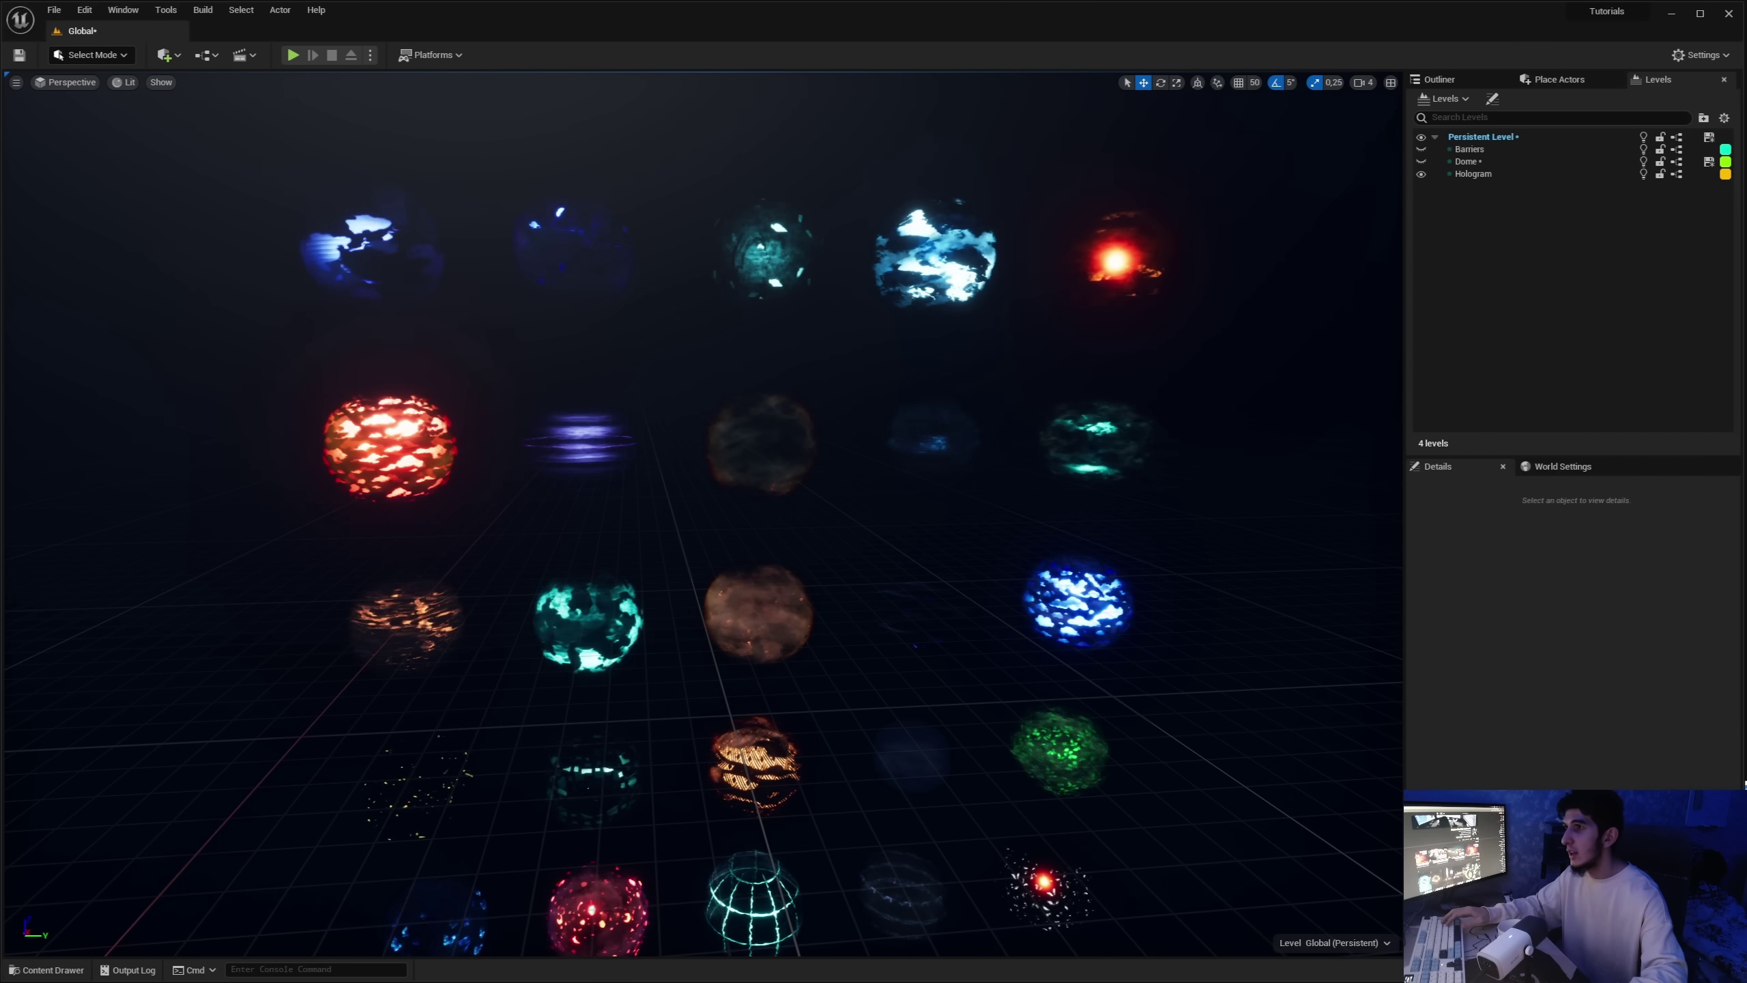
Open the M_Hologram parent material from a selected hologram sphere's material instance
click(388, 447)
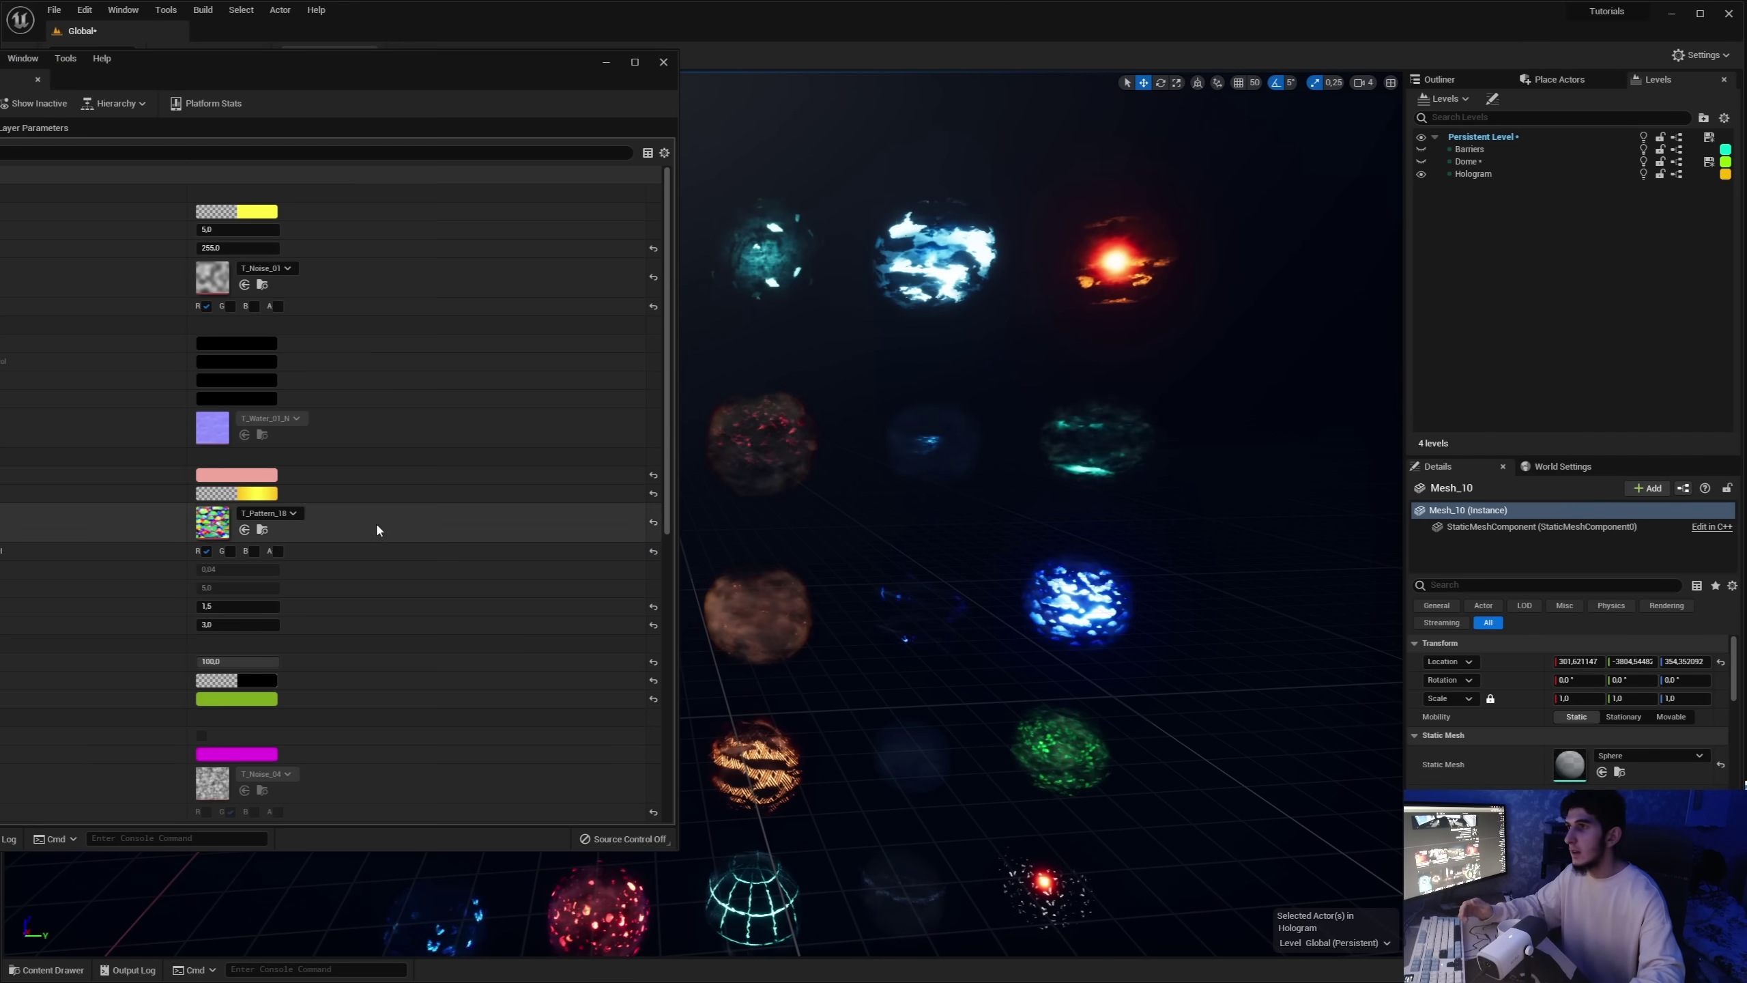
scroll(399, 386, down, 5)
double_click(213, 563)
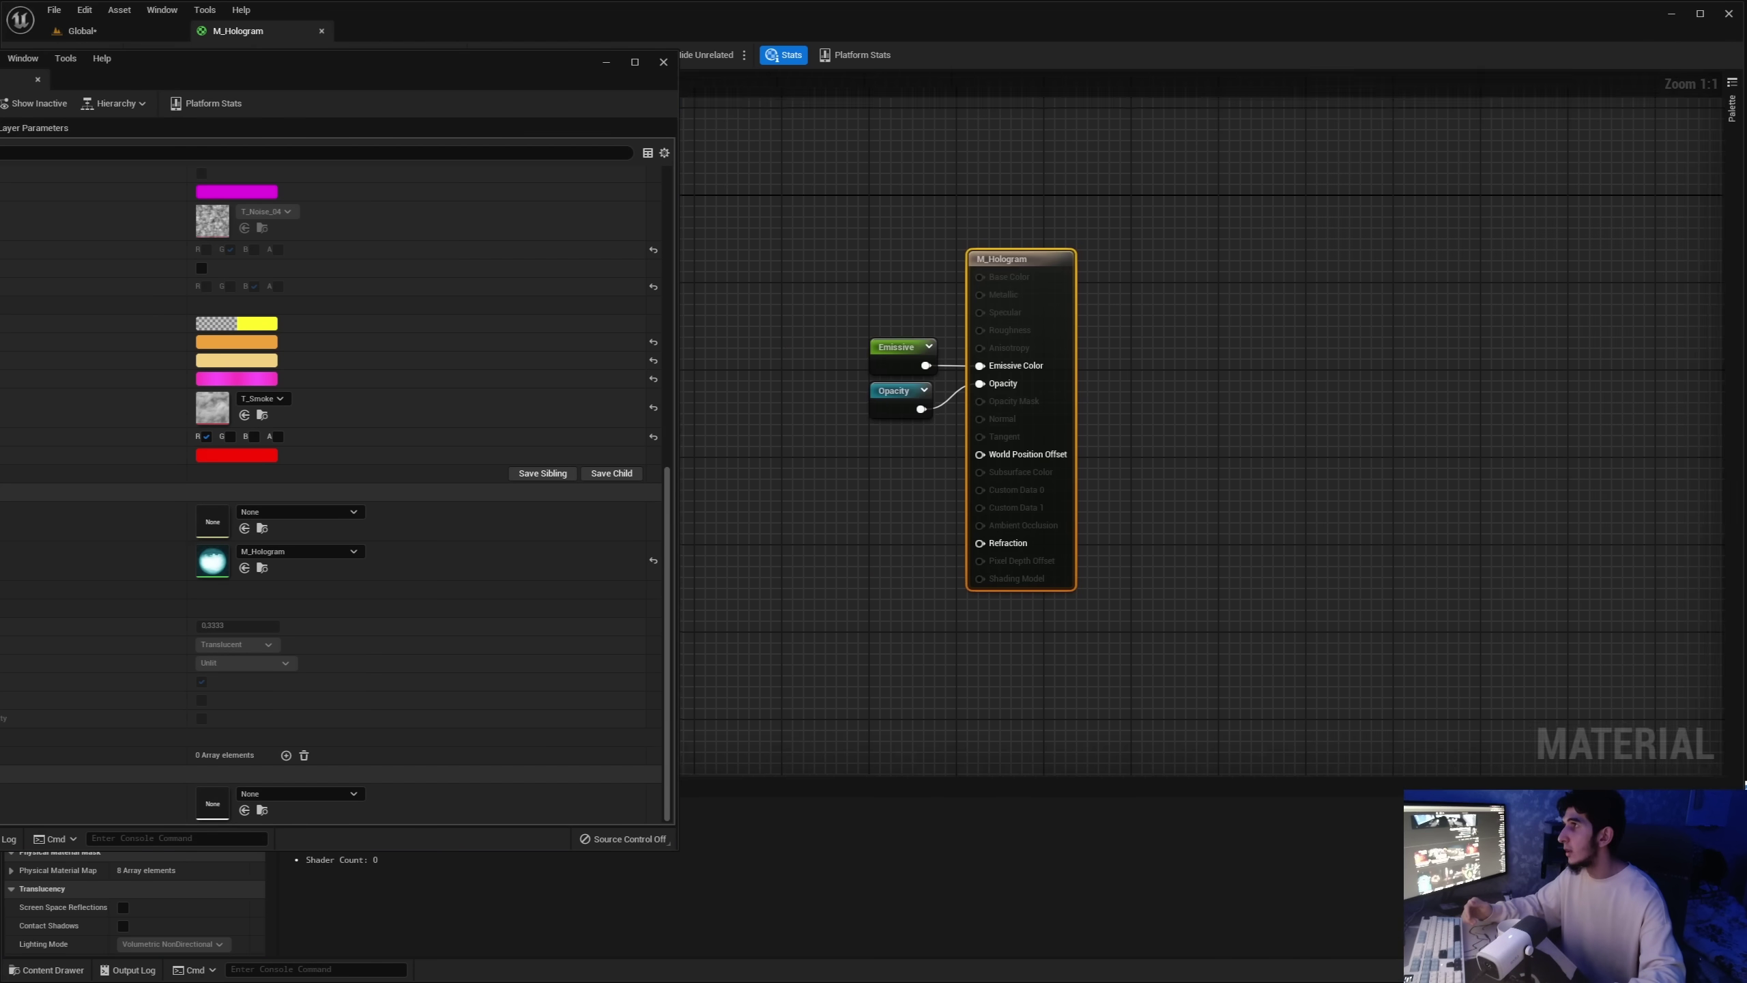
scroll(947, 404, down, 5)
Browse the node Palette, then pan and zoom the graph to the Emissive and Opacity output
right_click(829, 370)
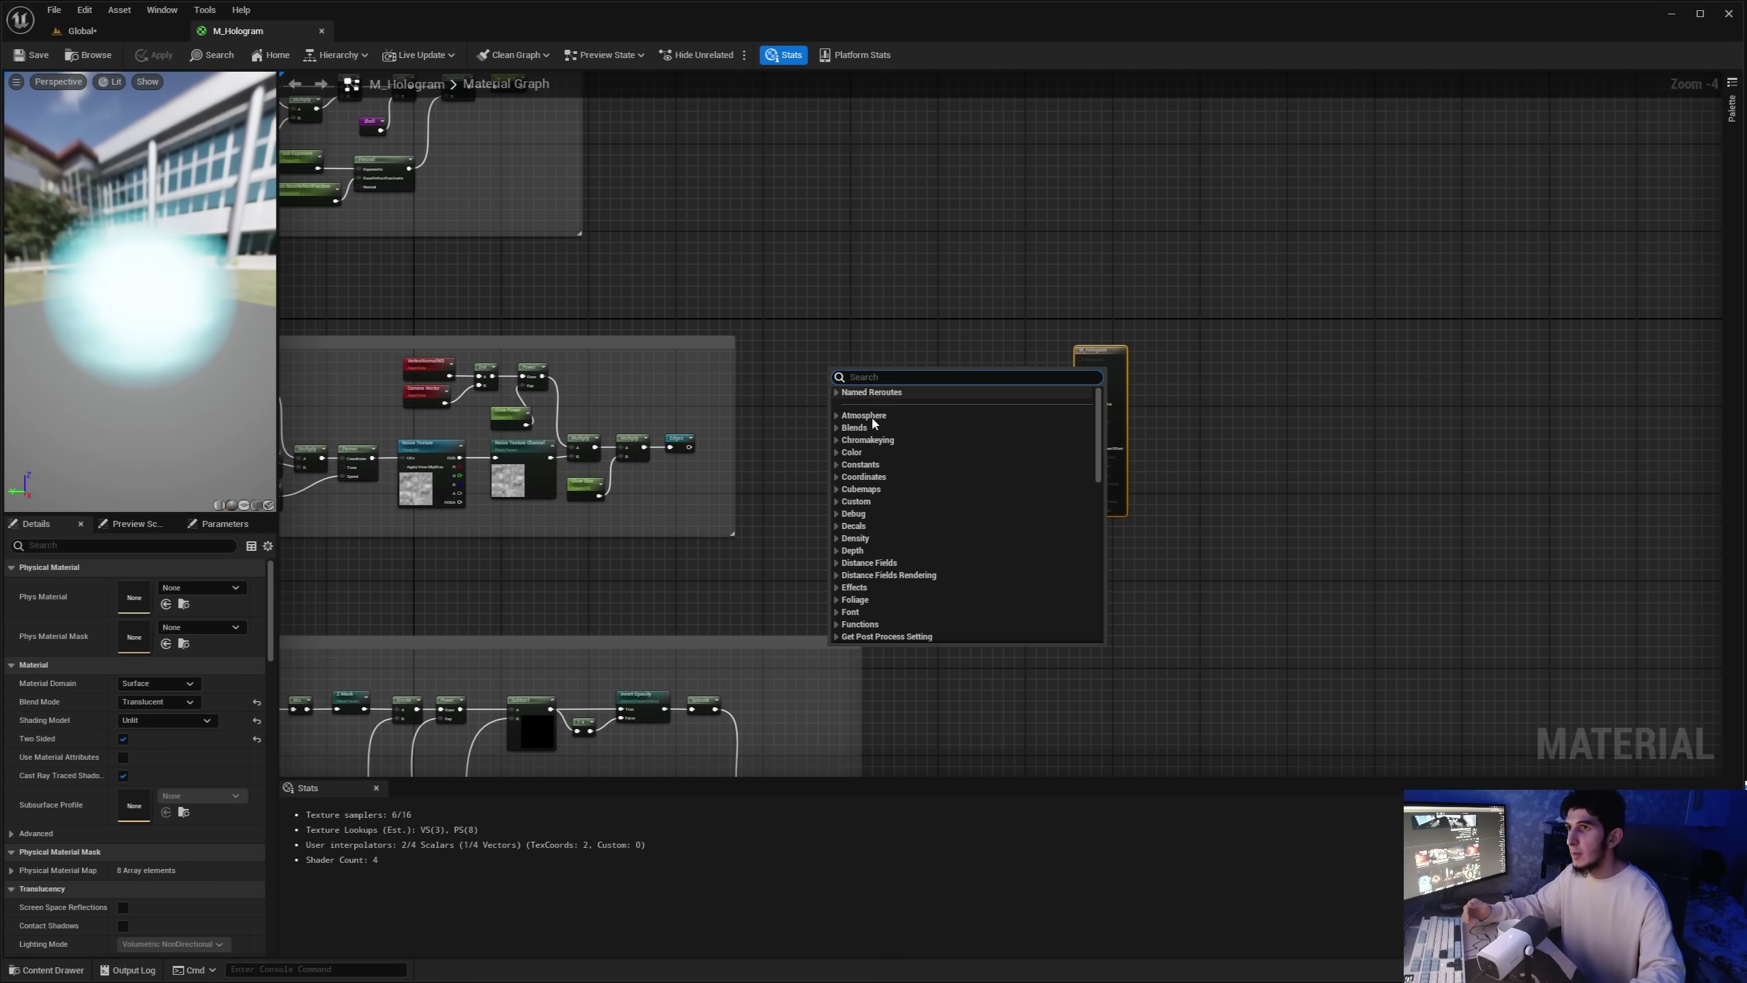
click(1730, 113)
scroll(1617, 427, down, 15)
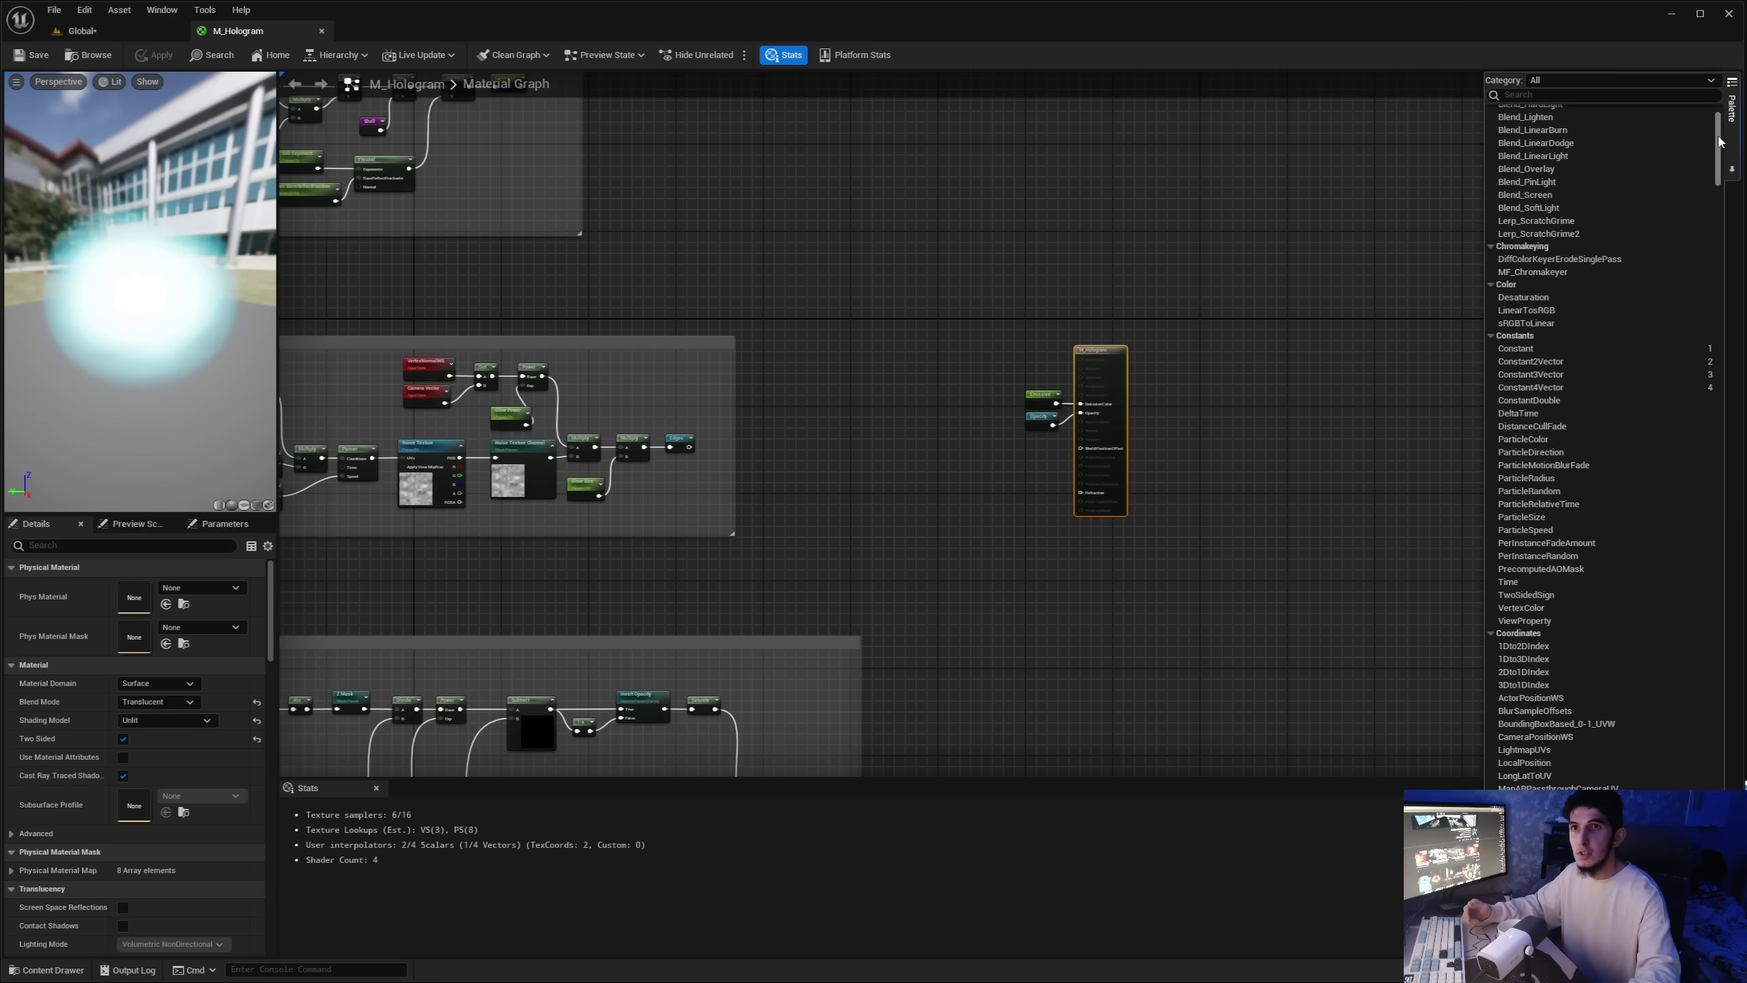
scroll(1656, 503, up, 15)
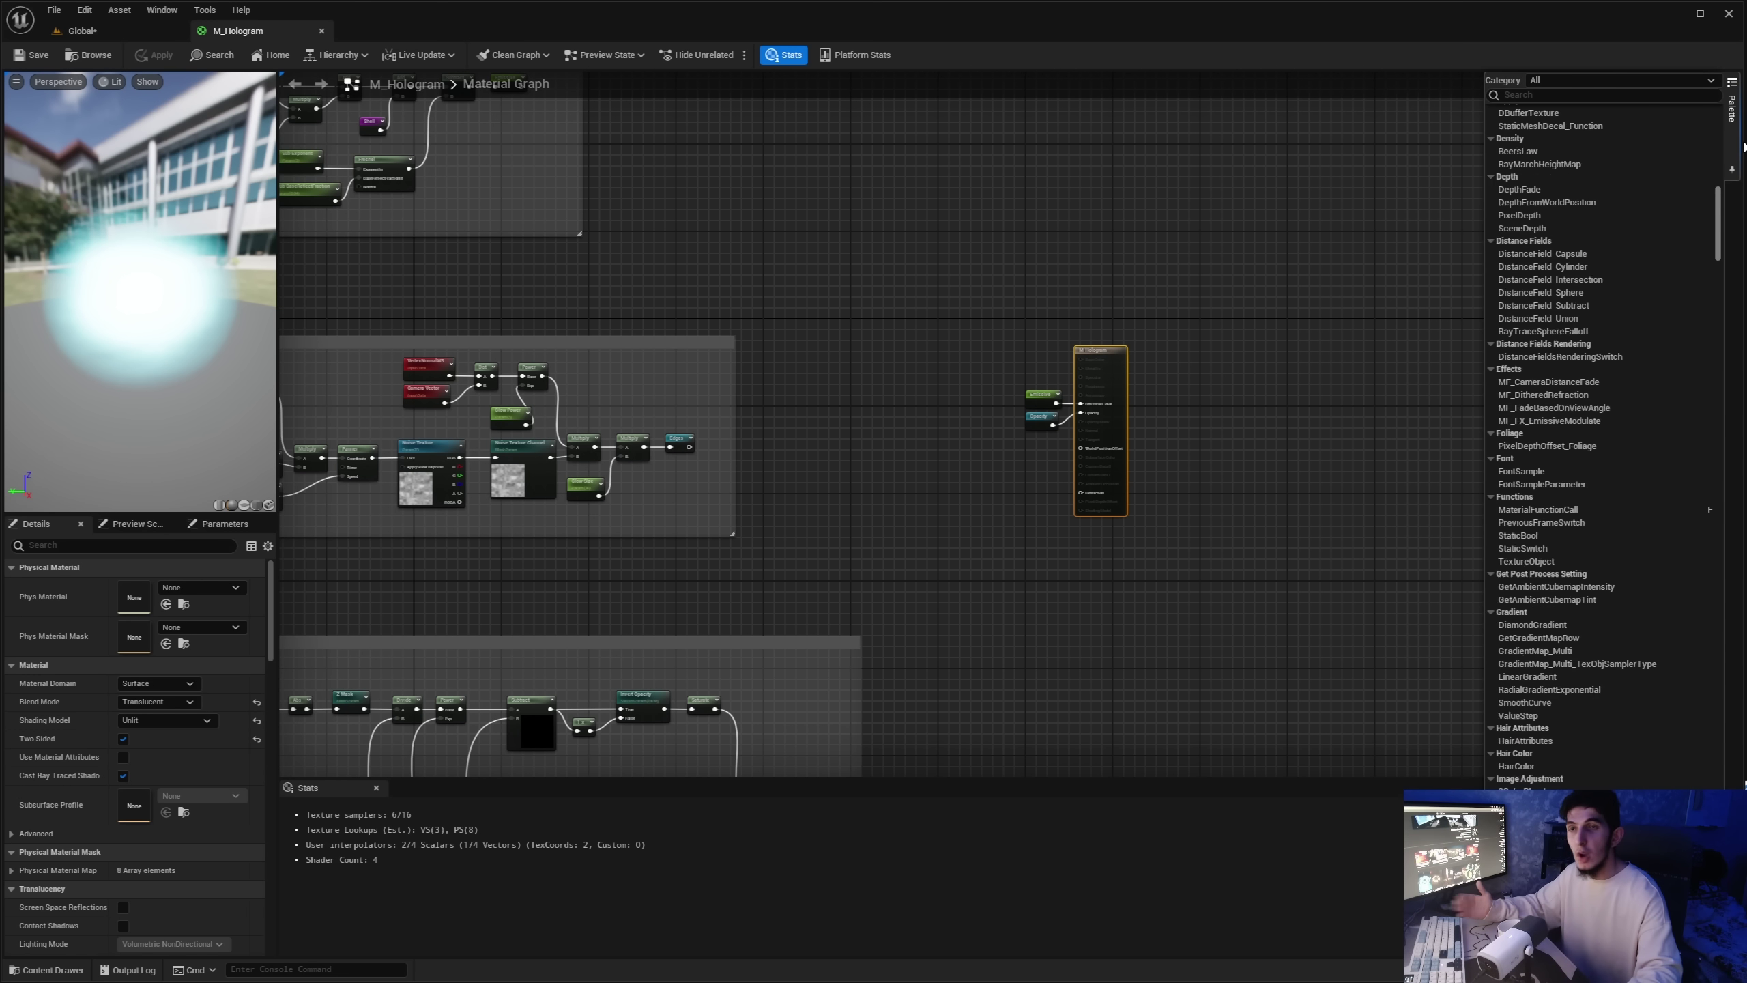
right_drag(1109, 226, 1227, 215)
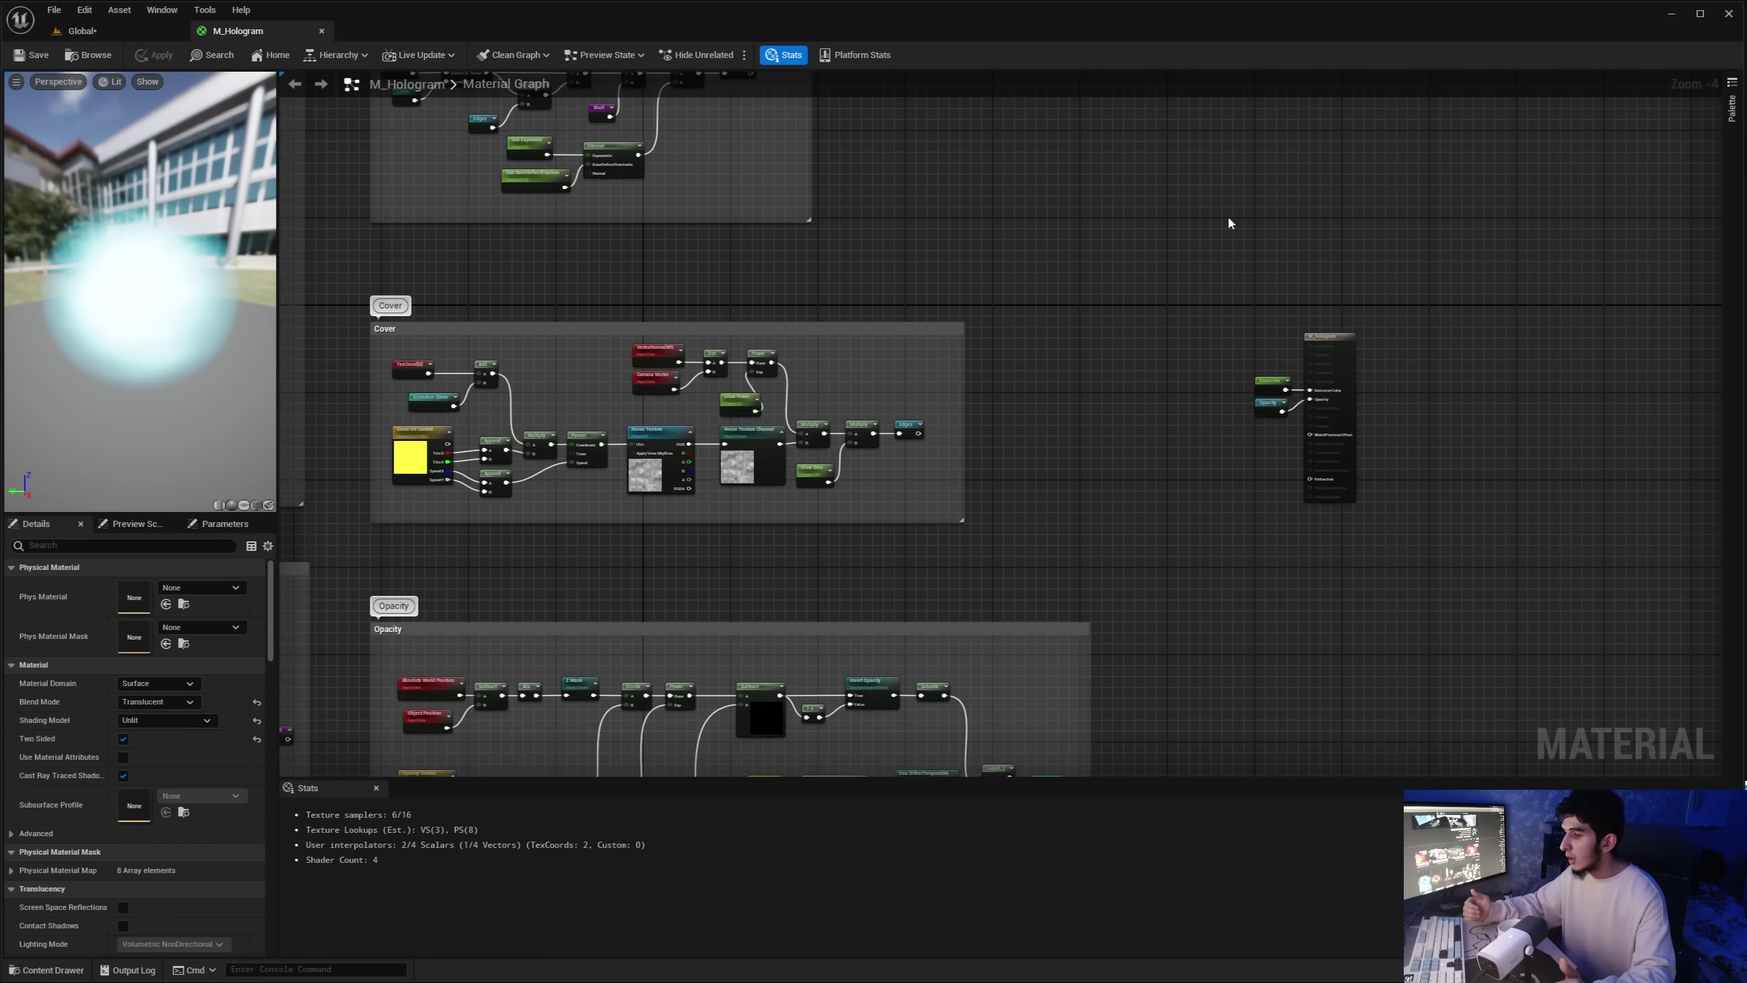
right_drag(1142, 282, 929, 342)
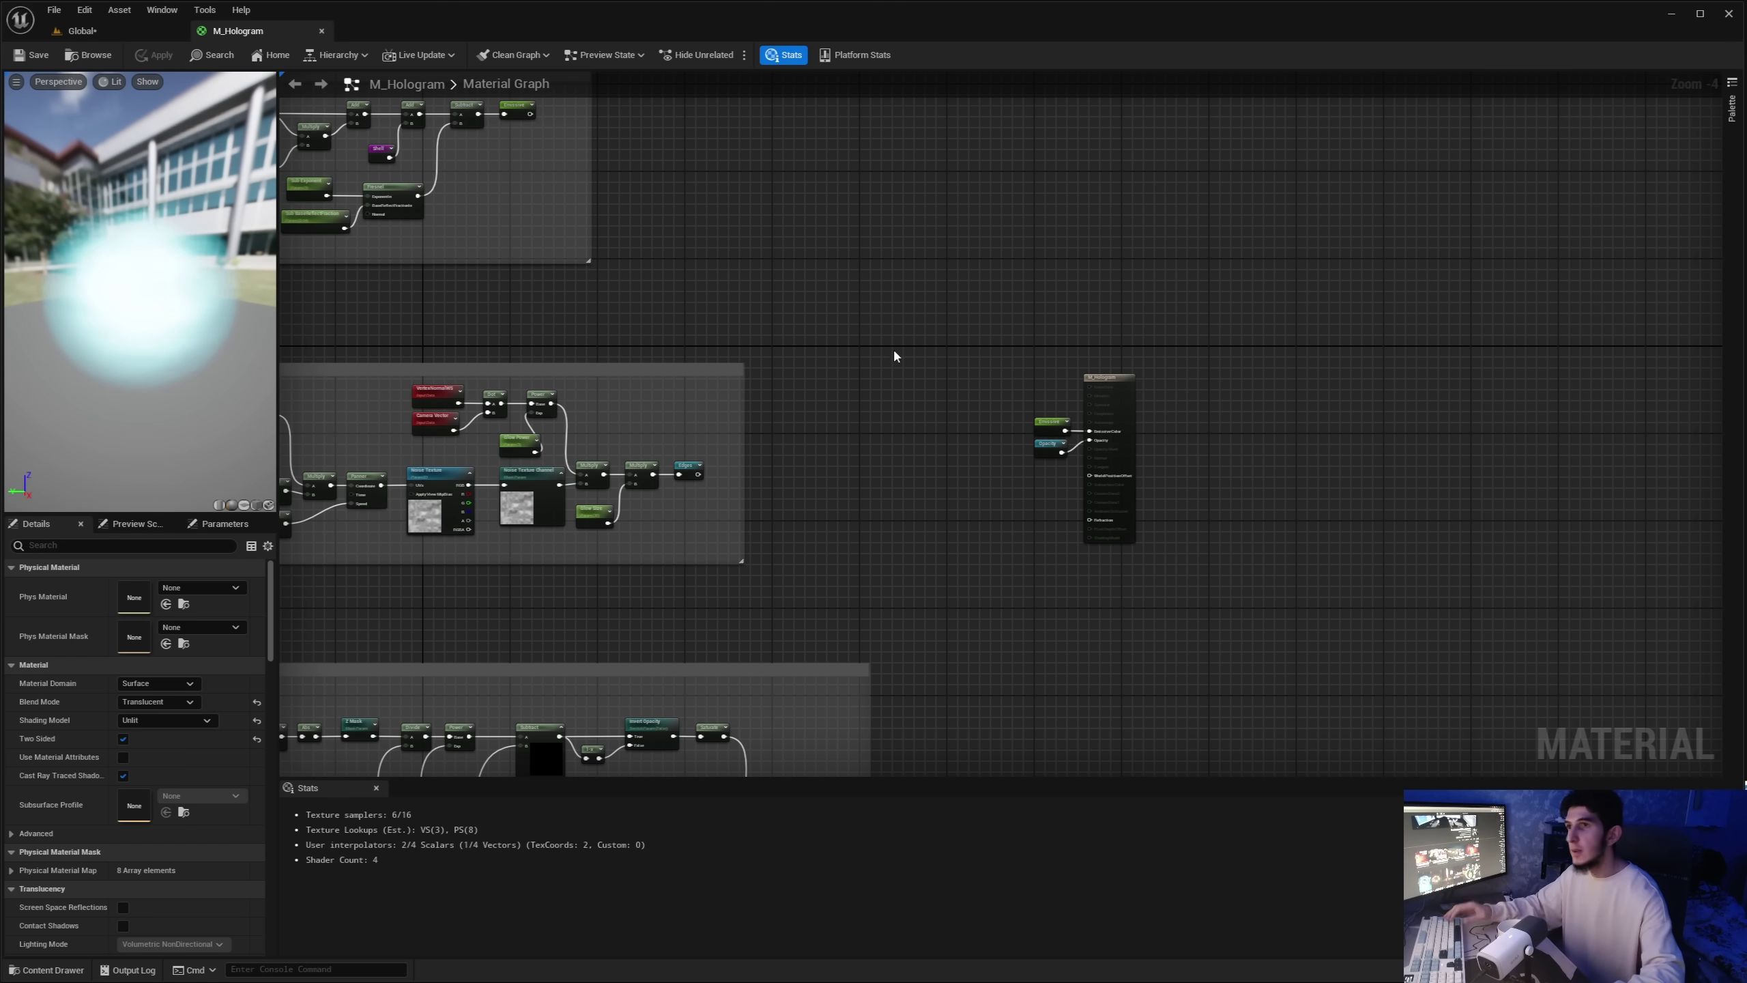
scroll(887, 378, up, 6)
right_click(691, 385)
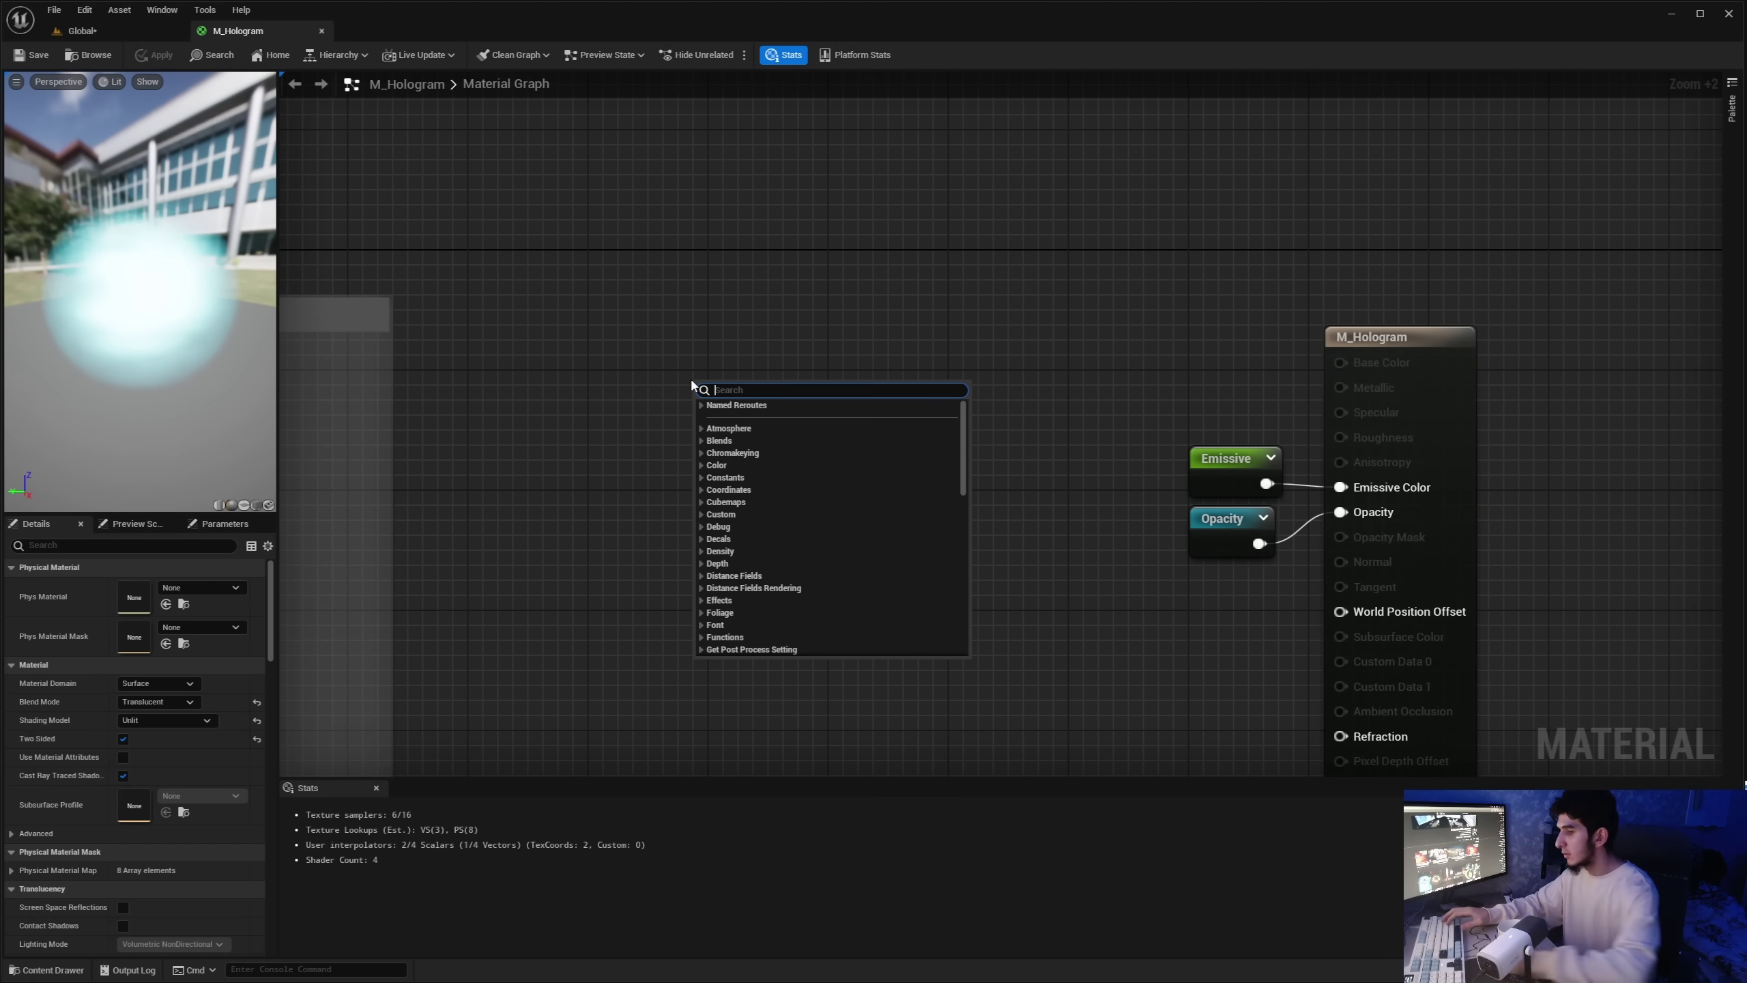
text(make)
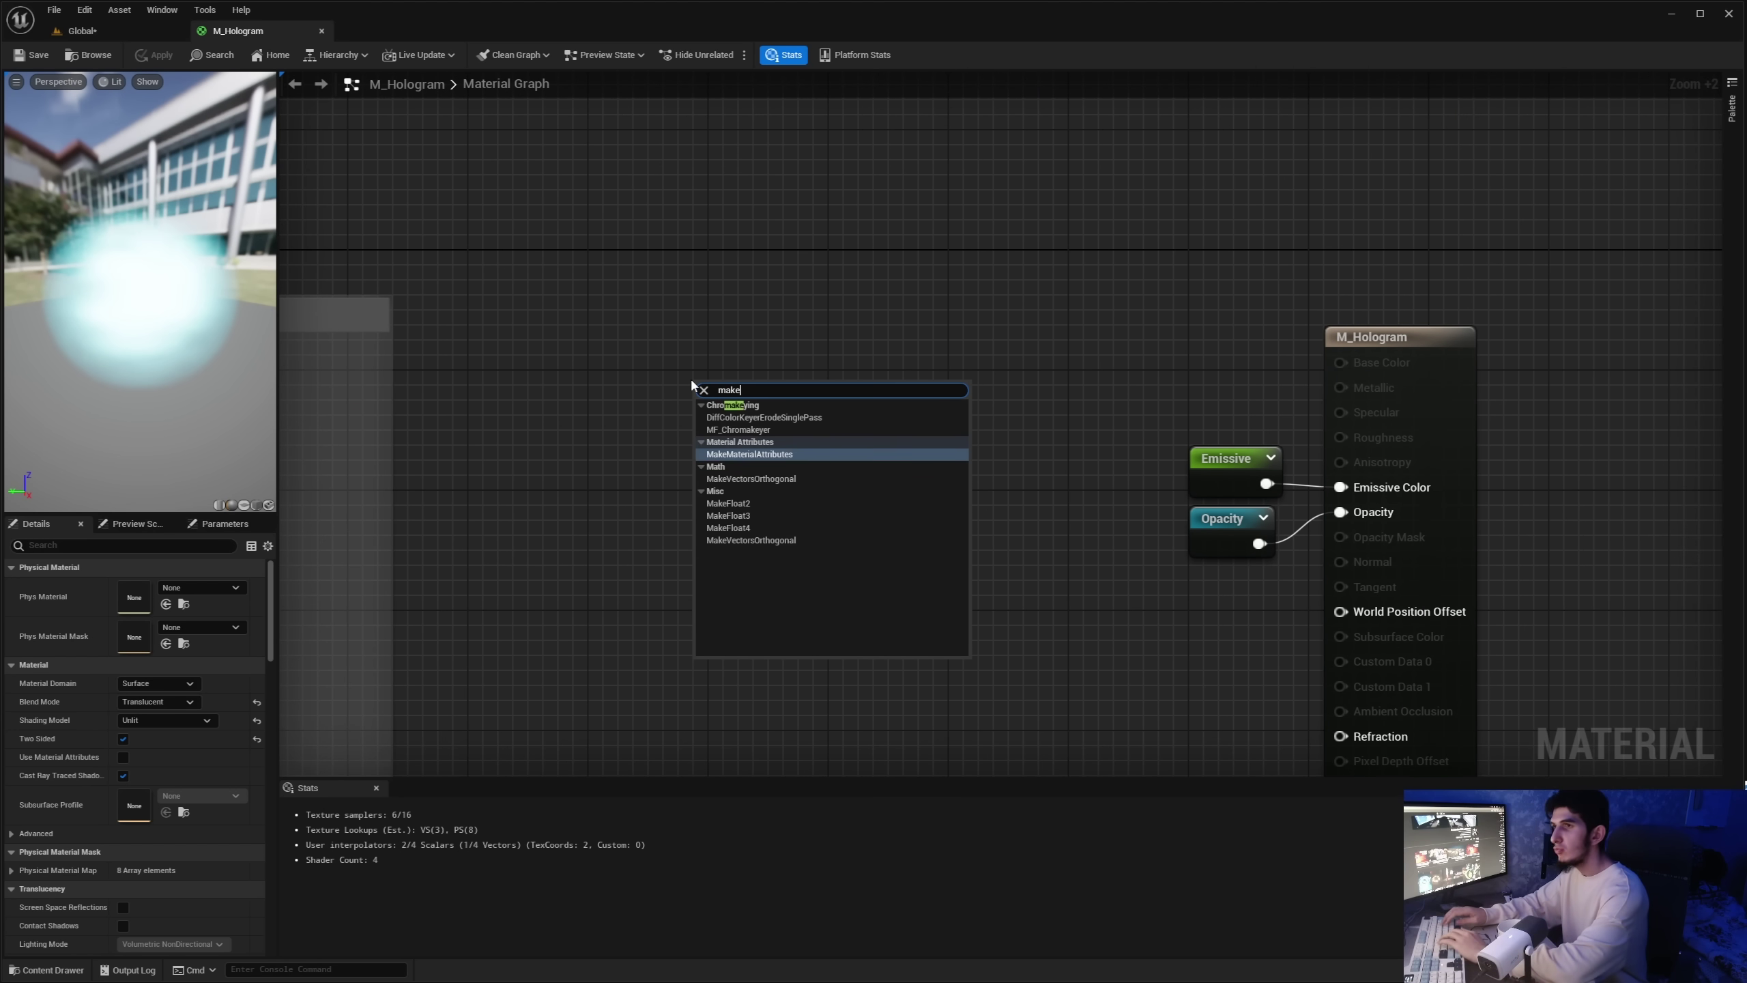
text( 2)
key(Return)
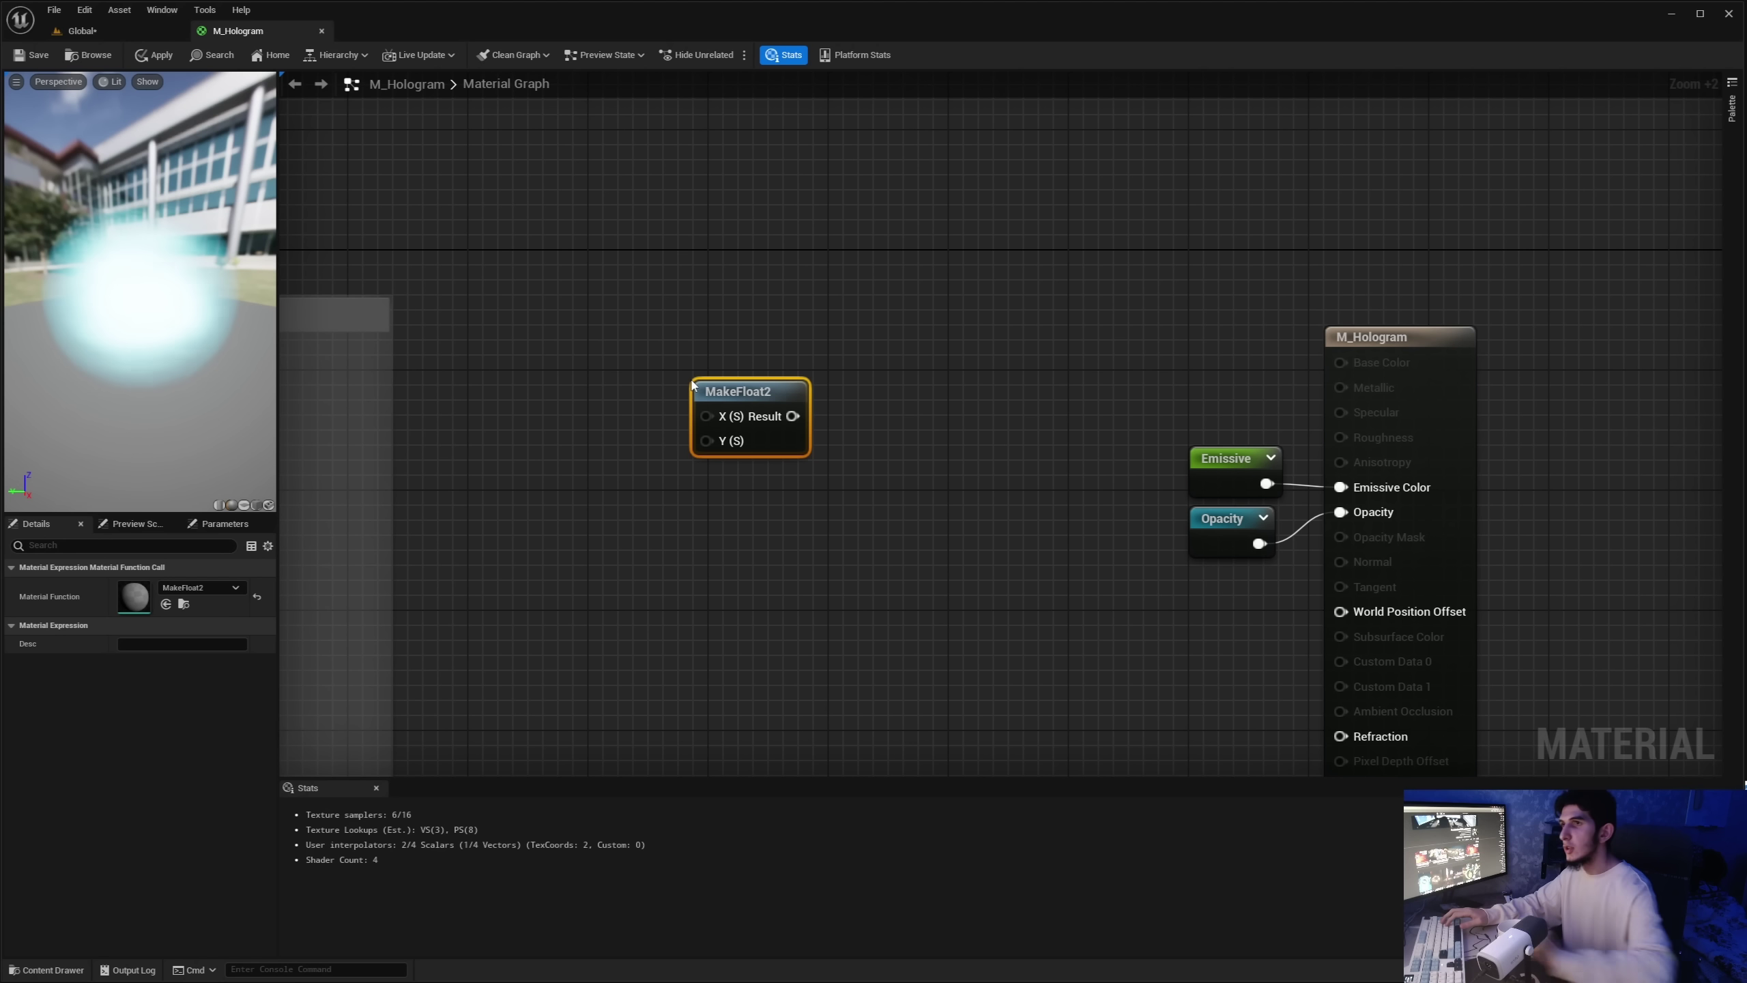
right_click(690, 518)
text(append)
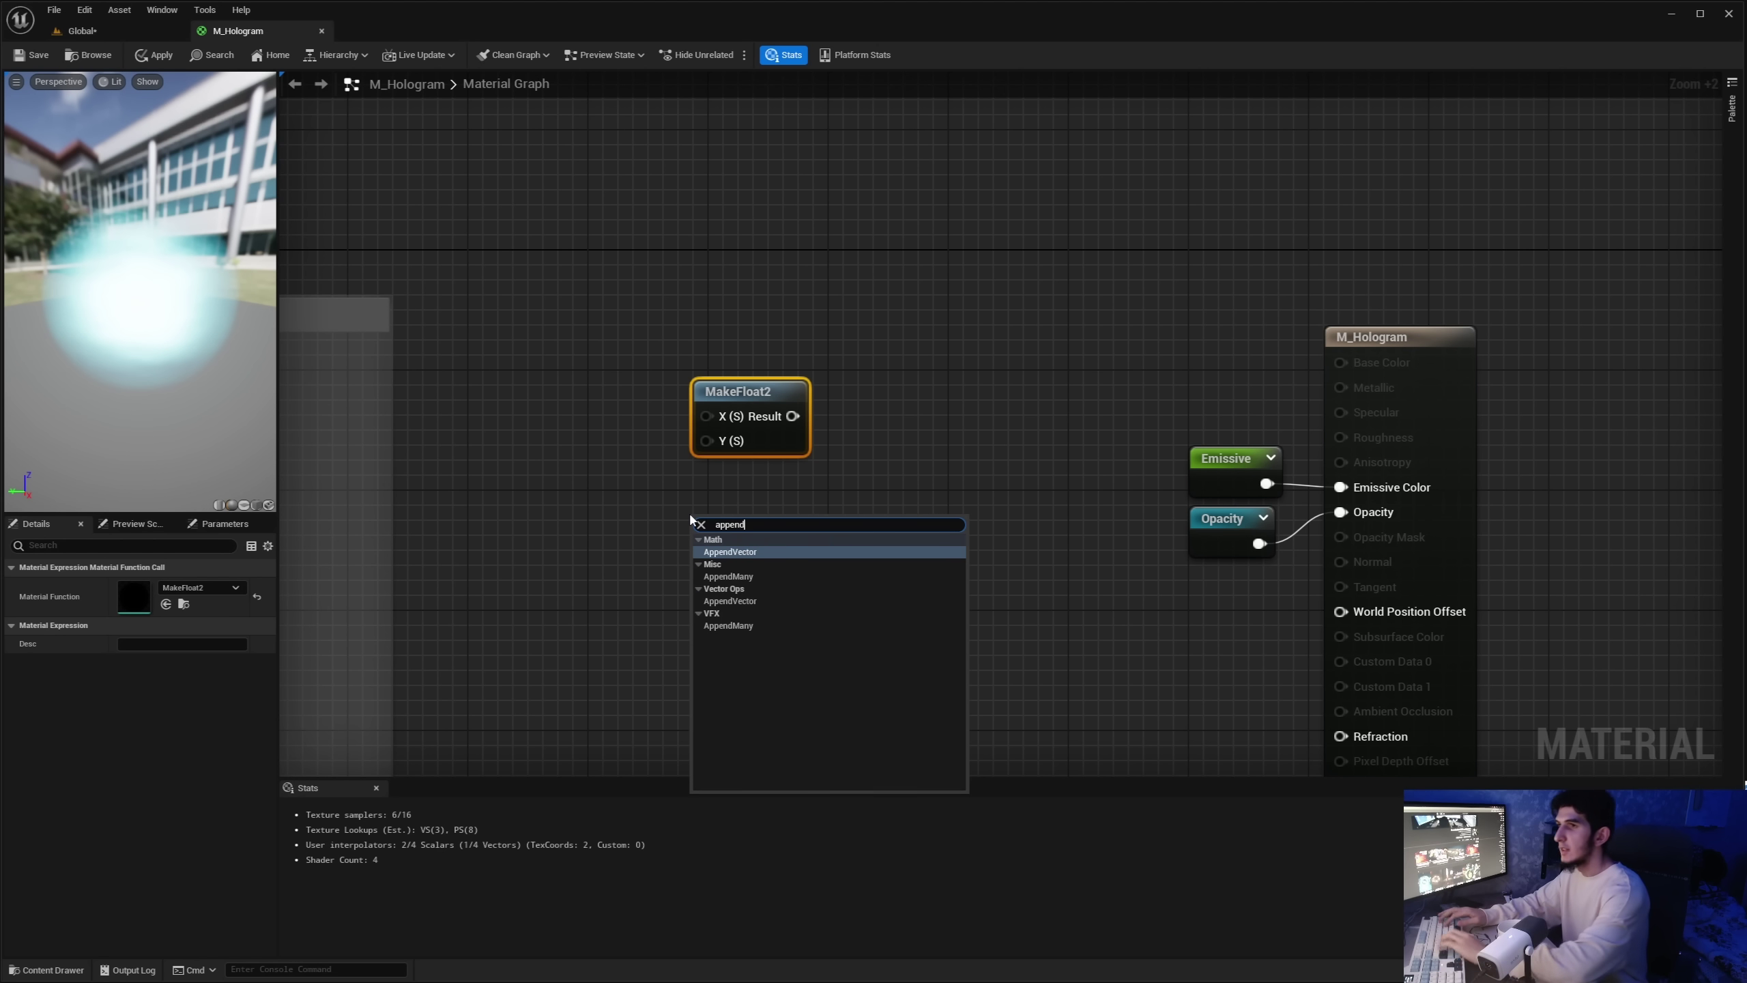
key(Return)
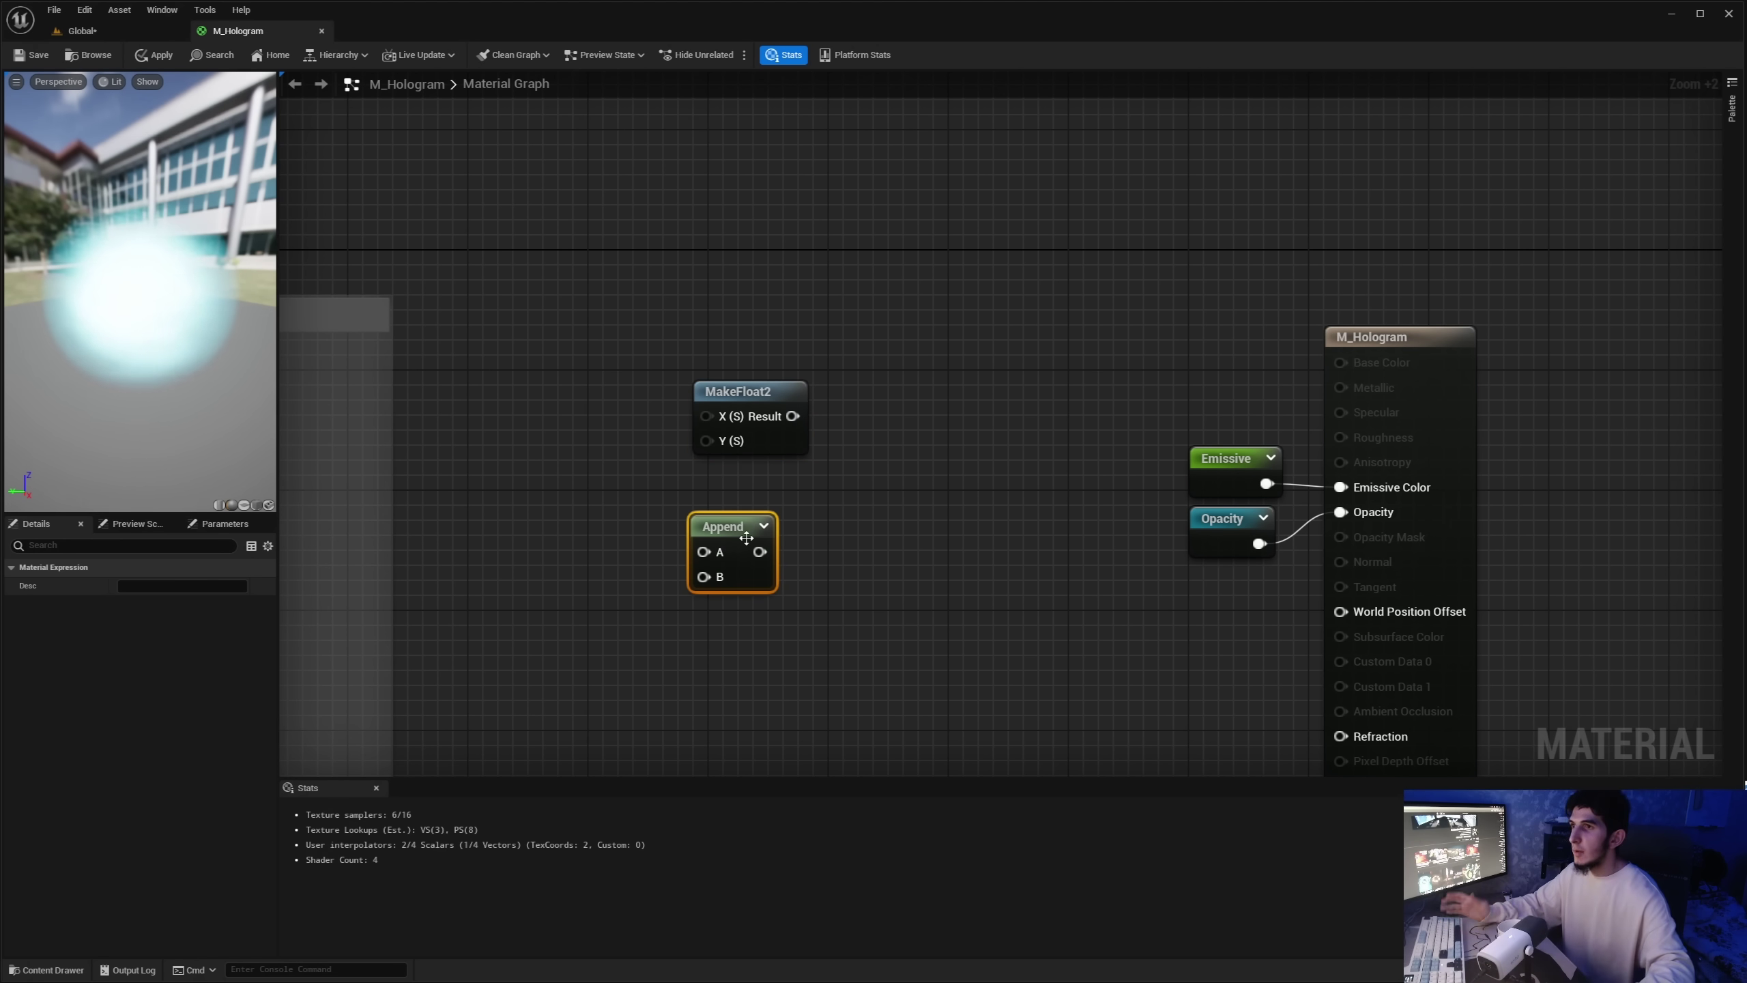
double_click(743, 390)
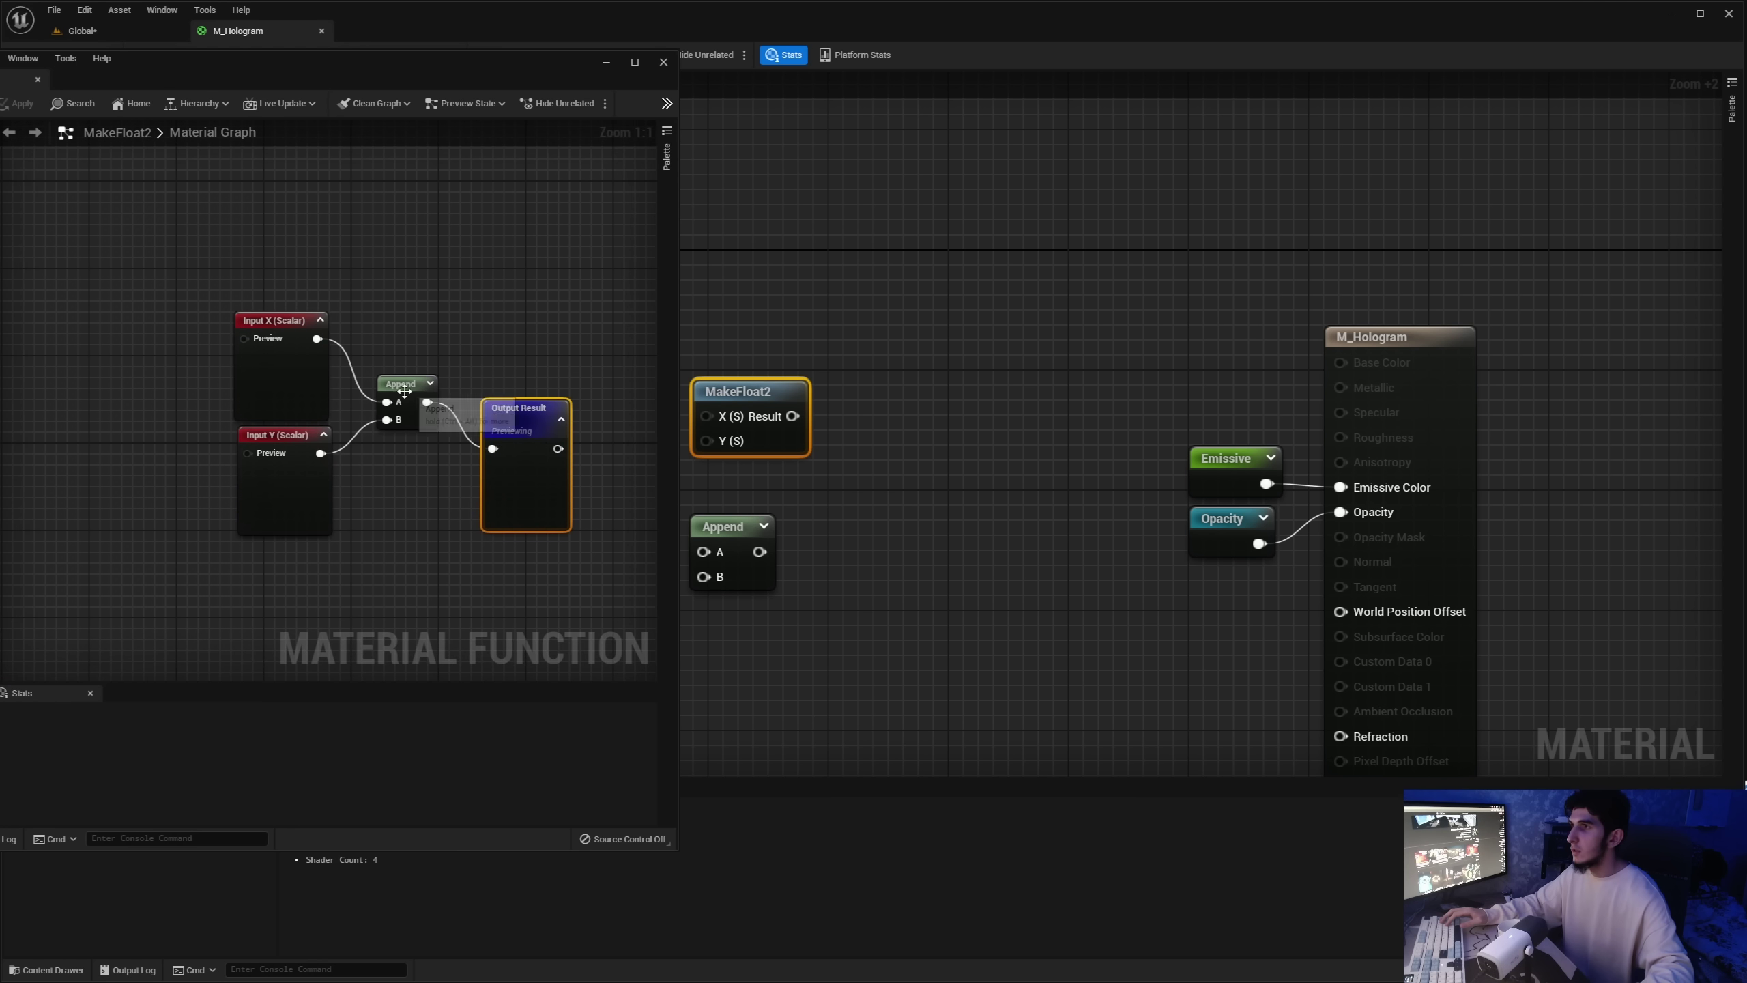
drag(363, 348, 437, 437)
drag(617, 317, 898, 696)
Delete the MakeFloat2 and Append nodes, then add and remove a MatLayerBlend_BreakNormal node
key(Delete)
right_click(668, 389)
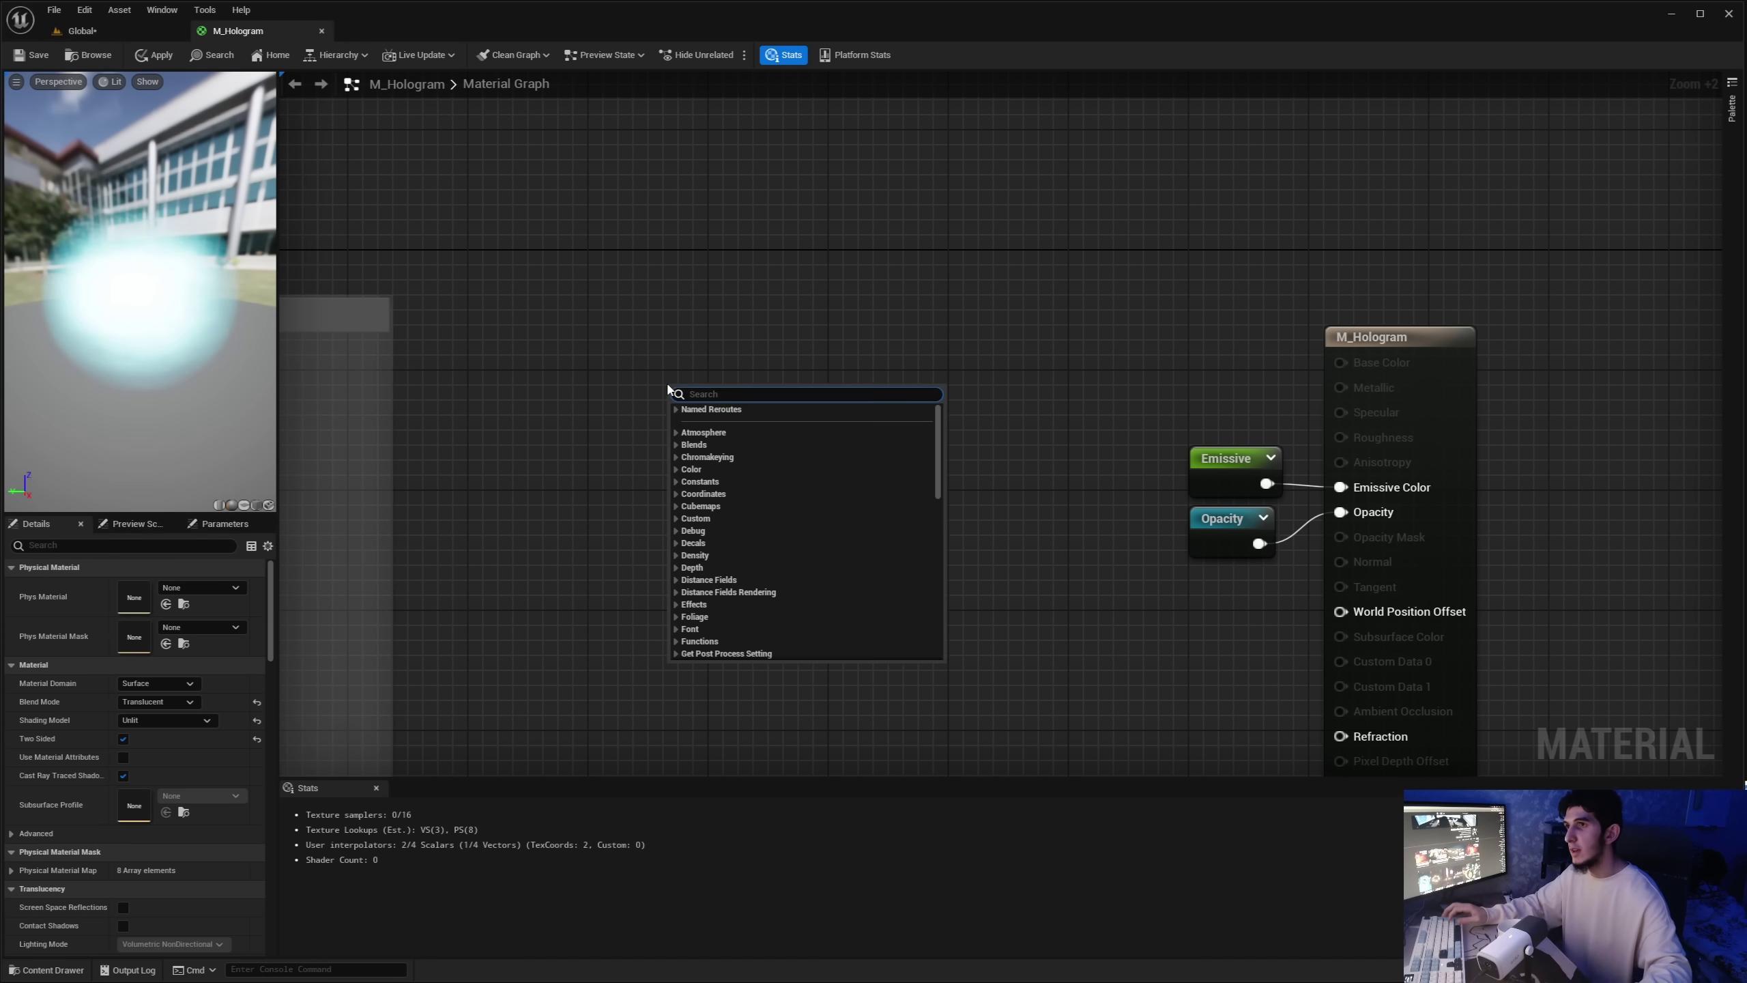
text(layer blend)
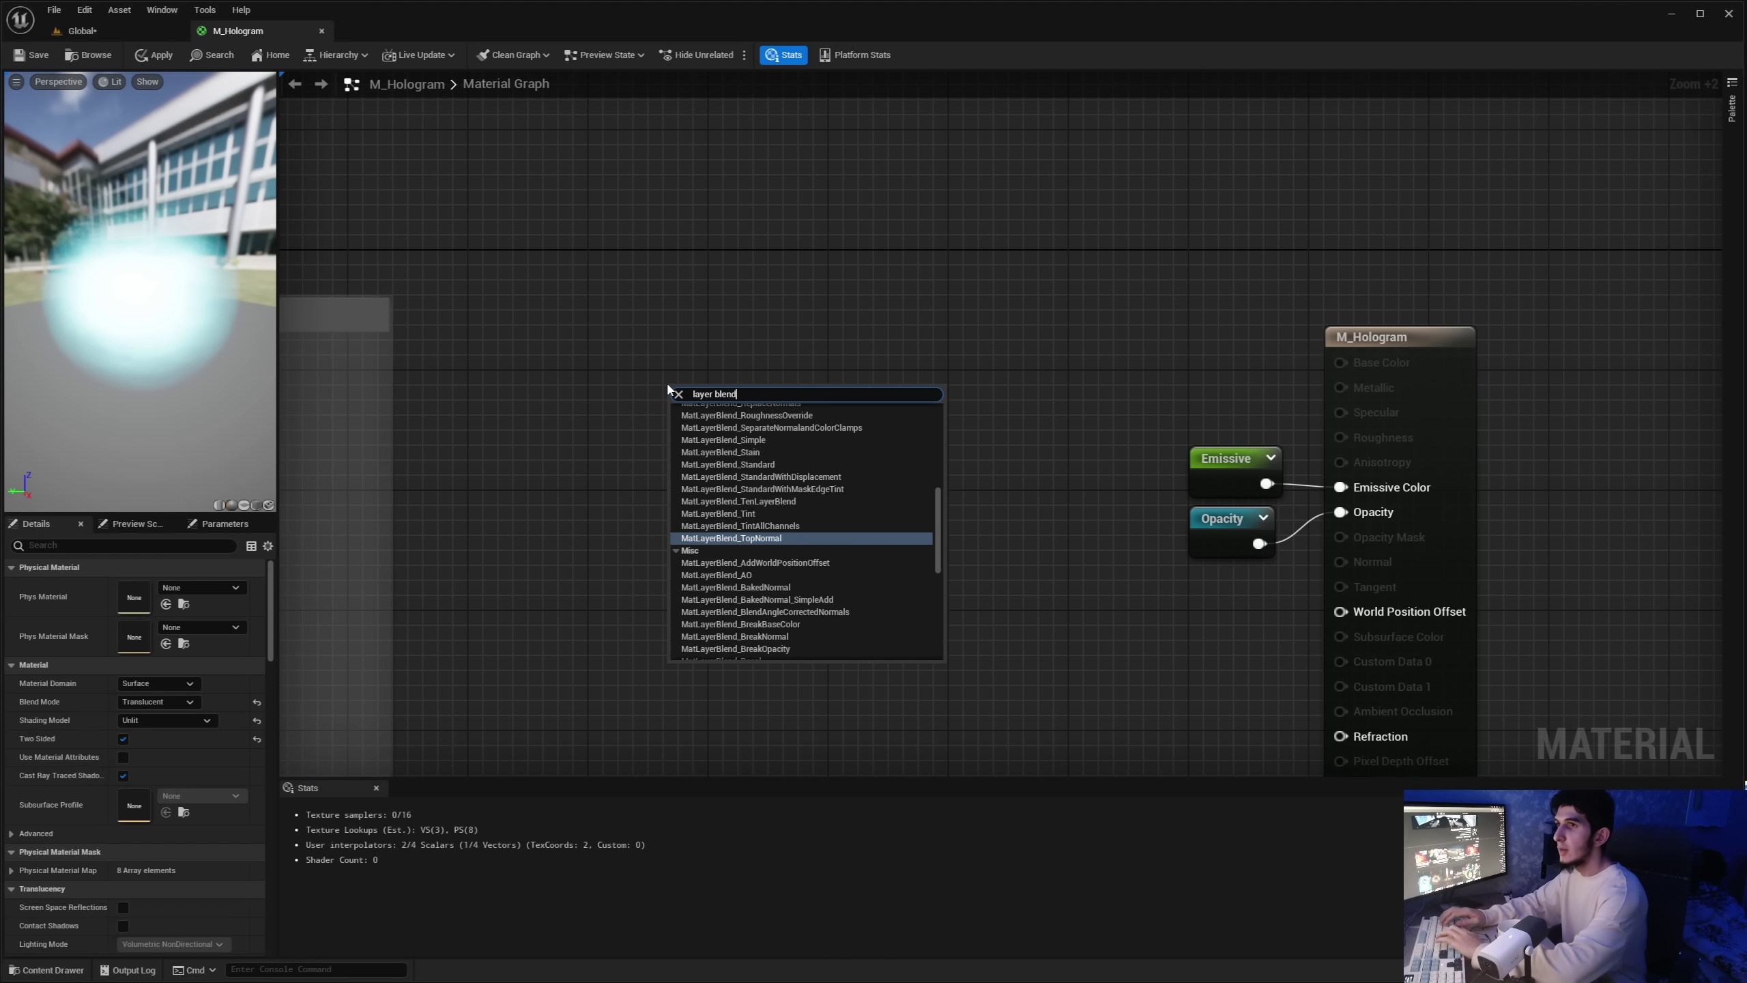
scroll(798, 551, down, 5)
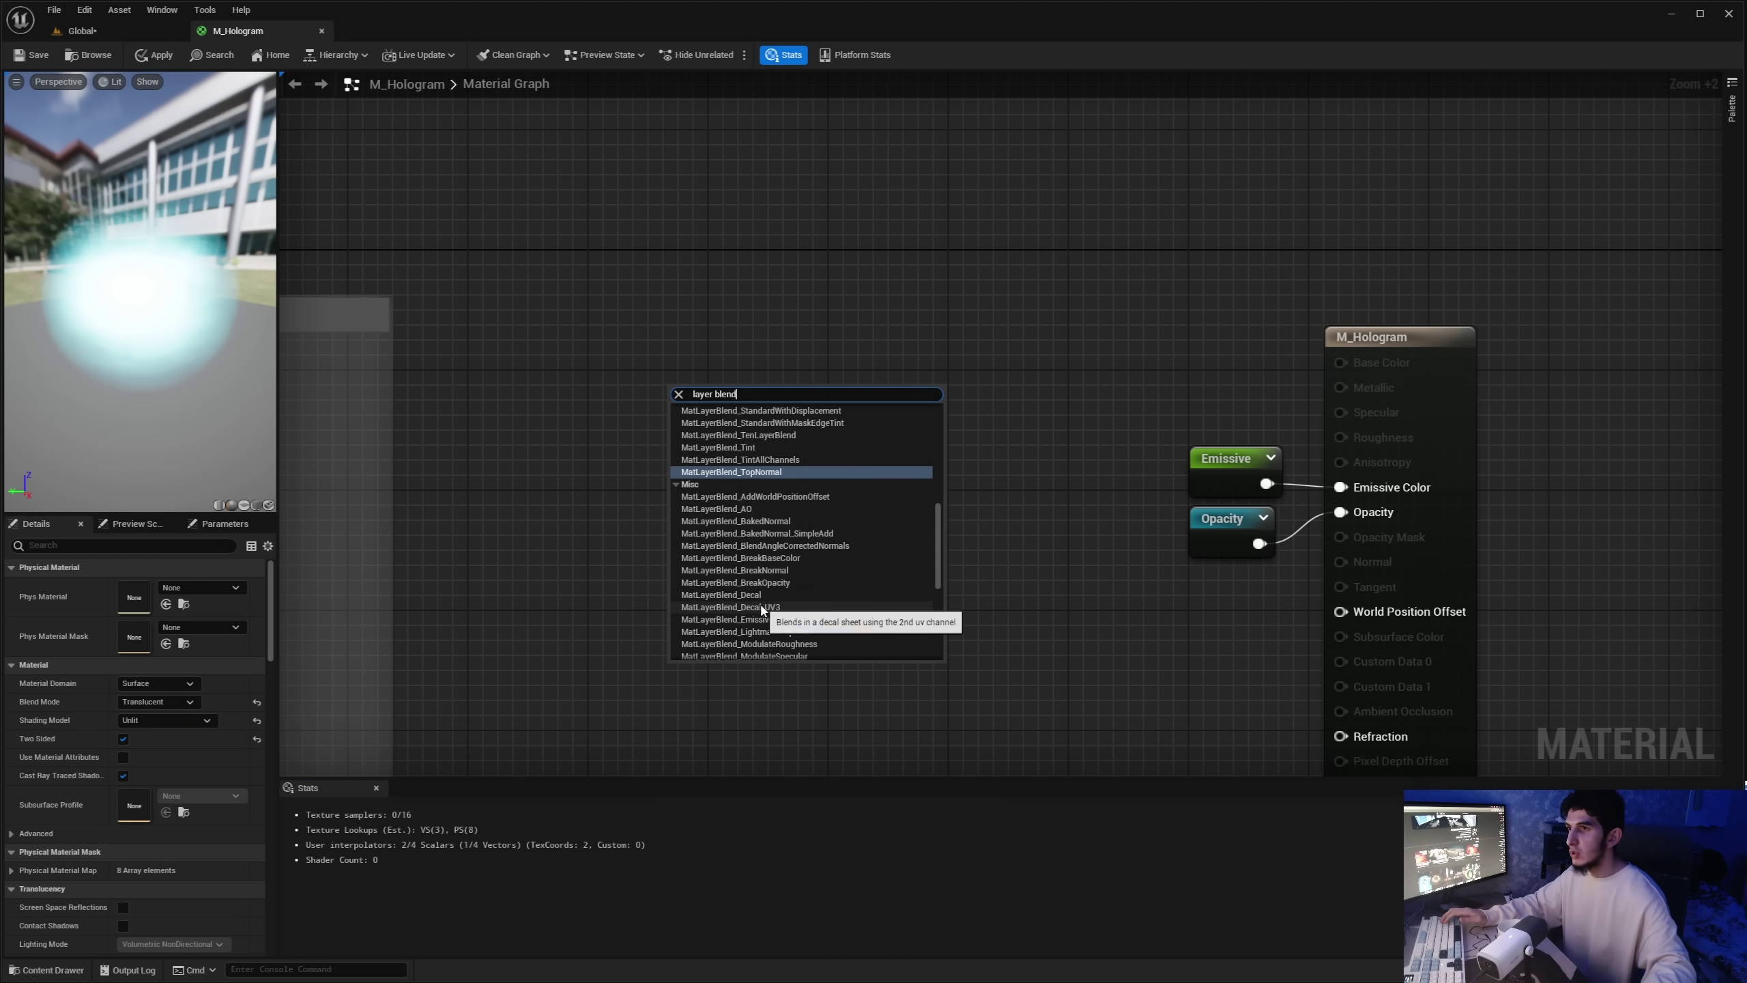
scroll(760, 612, up, 5)
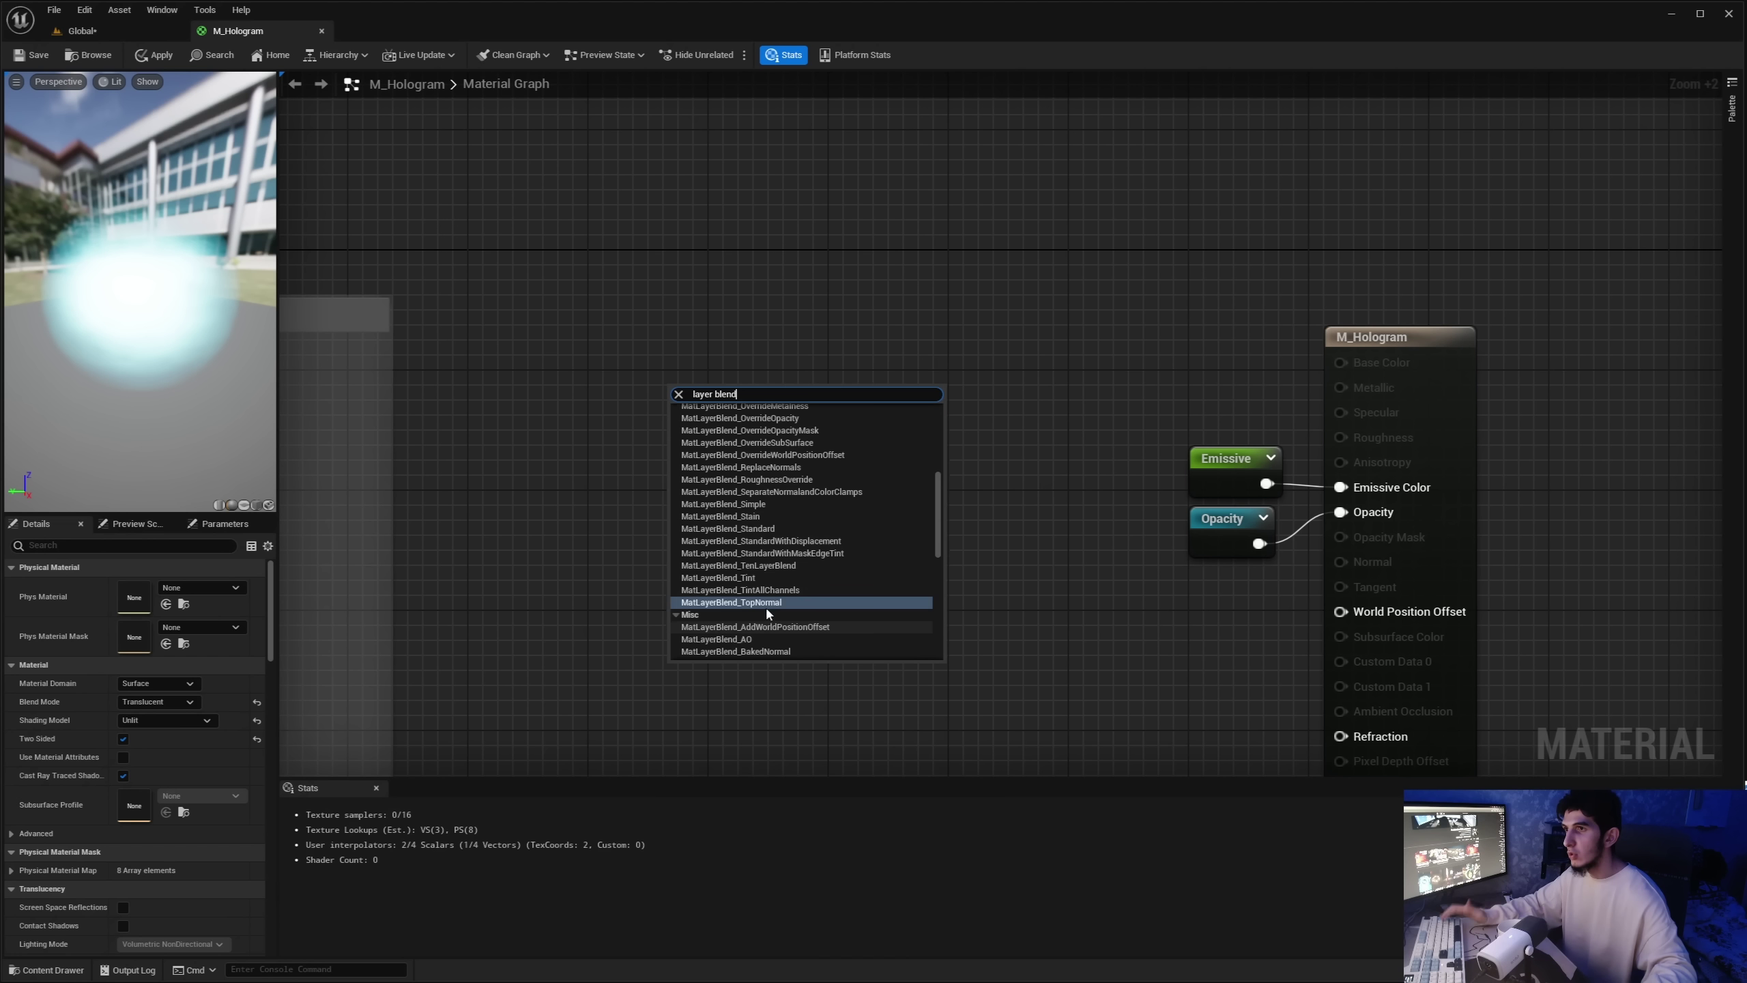
click(791, 521)
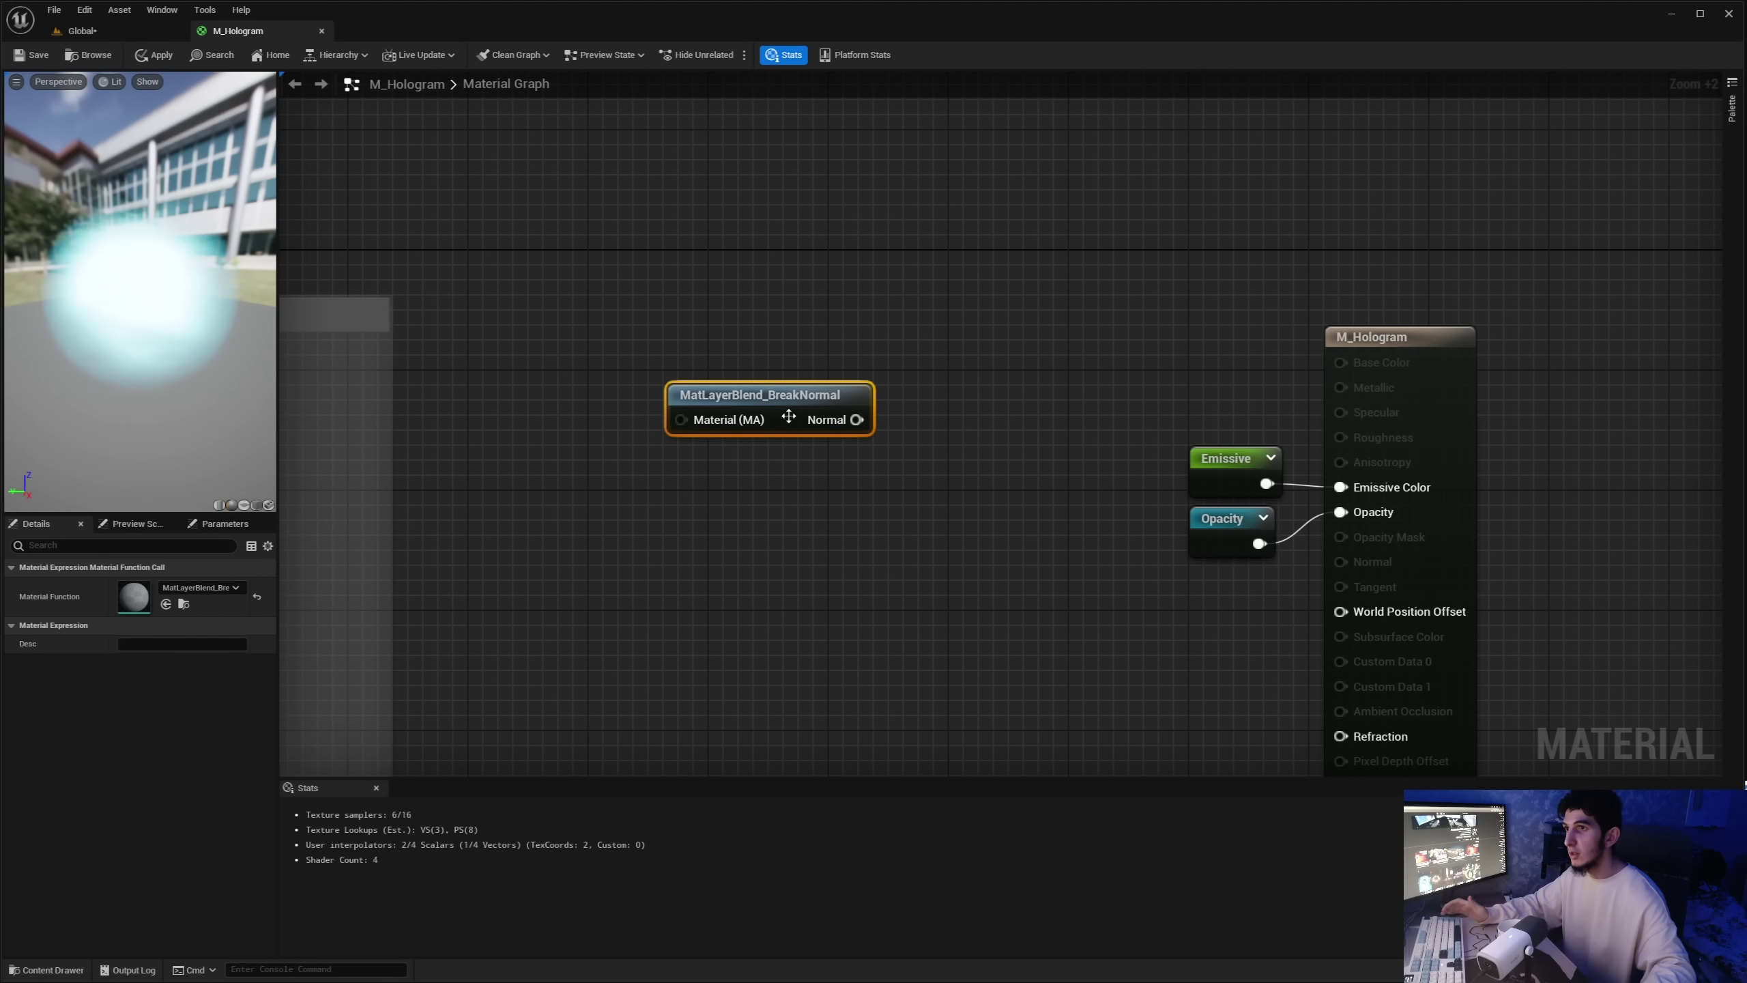
key(Delete)
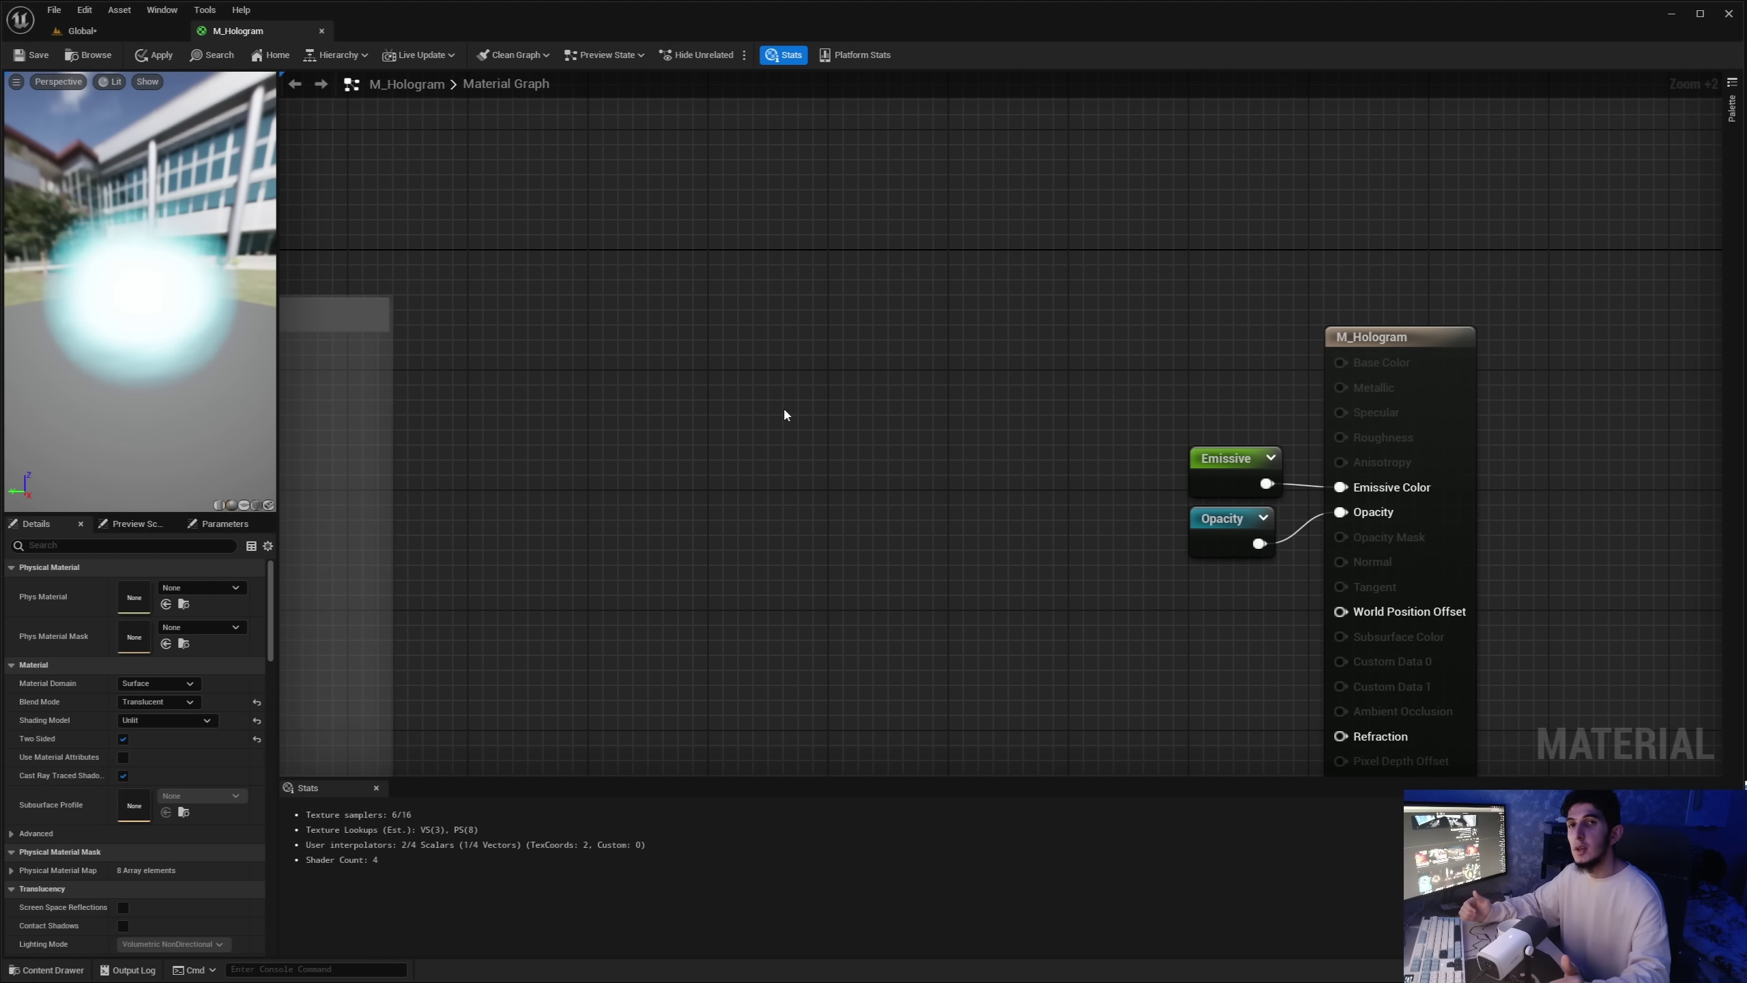
Search the node list for 'layer blen' to list the MatLayerBlend functions
right_click(726, 449)
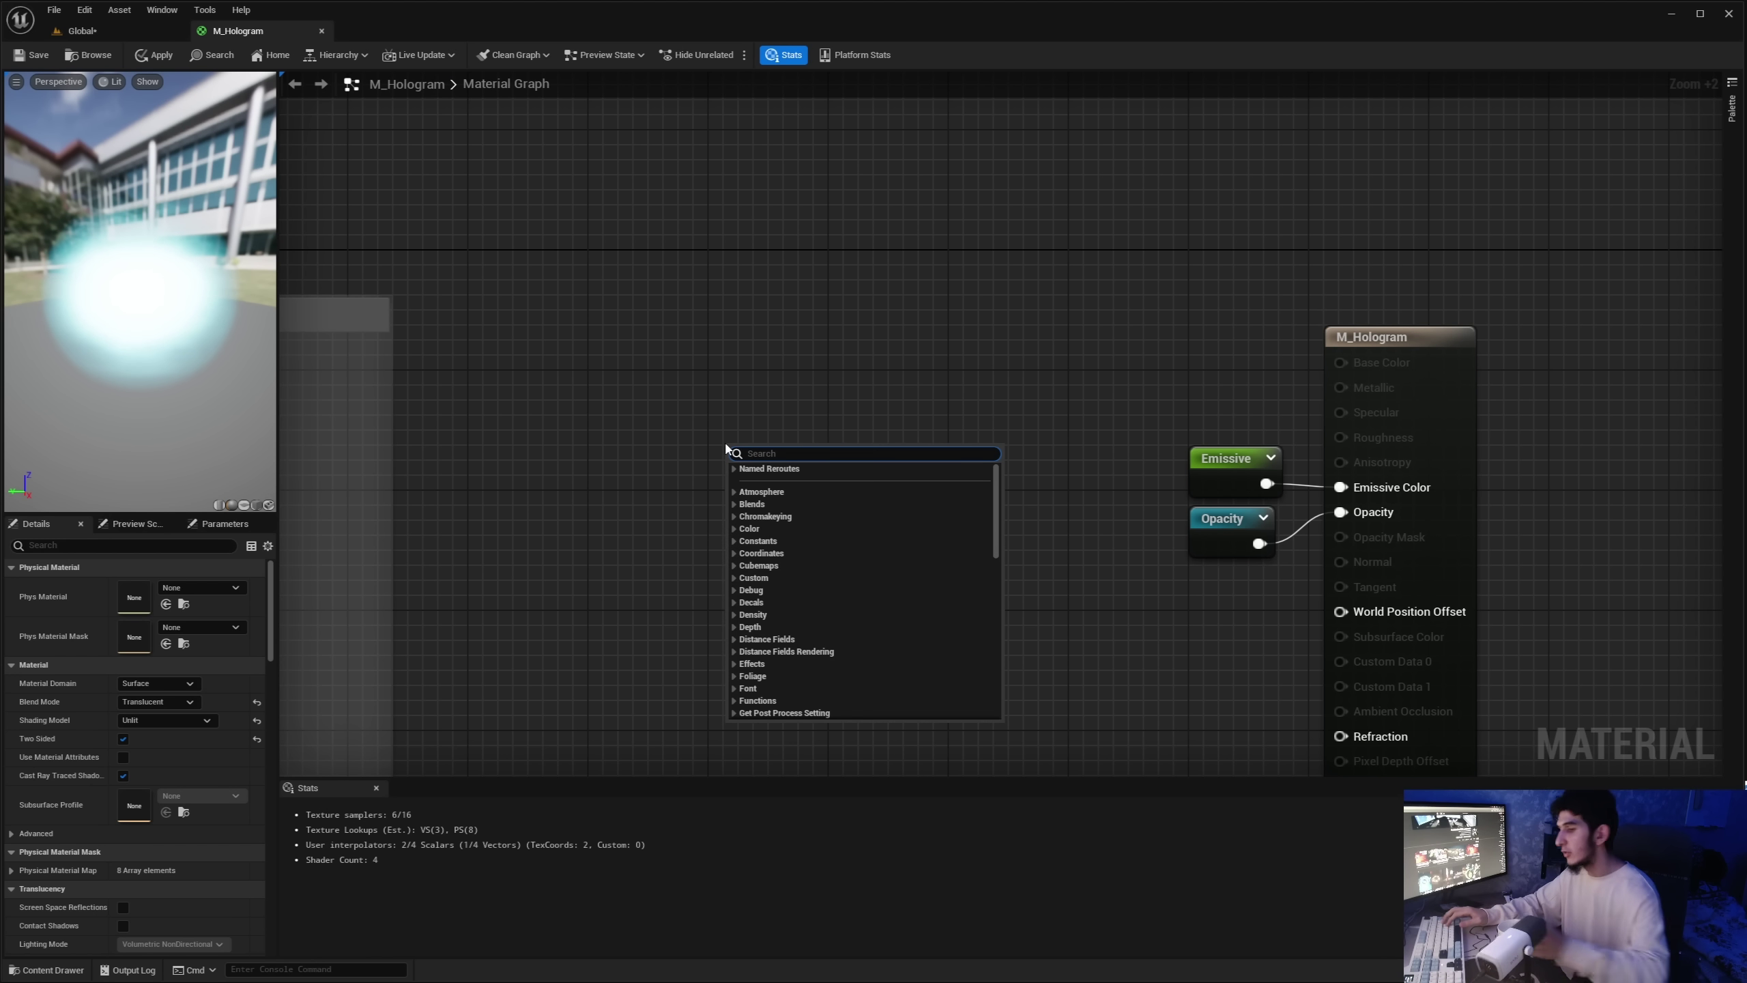
text(layer)
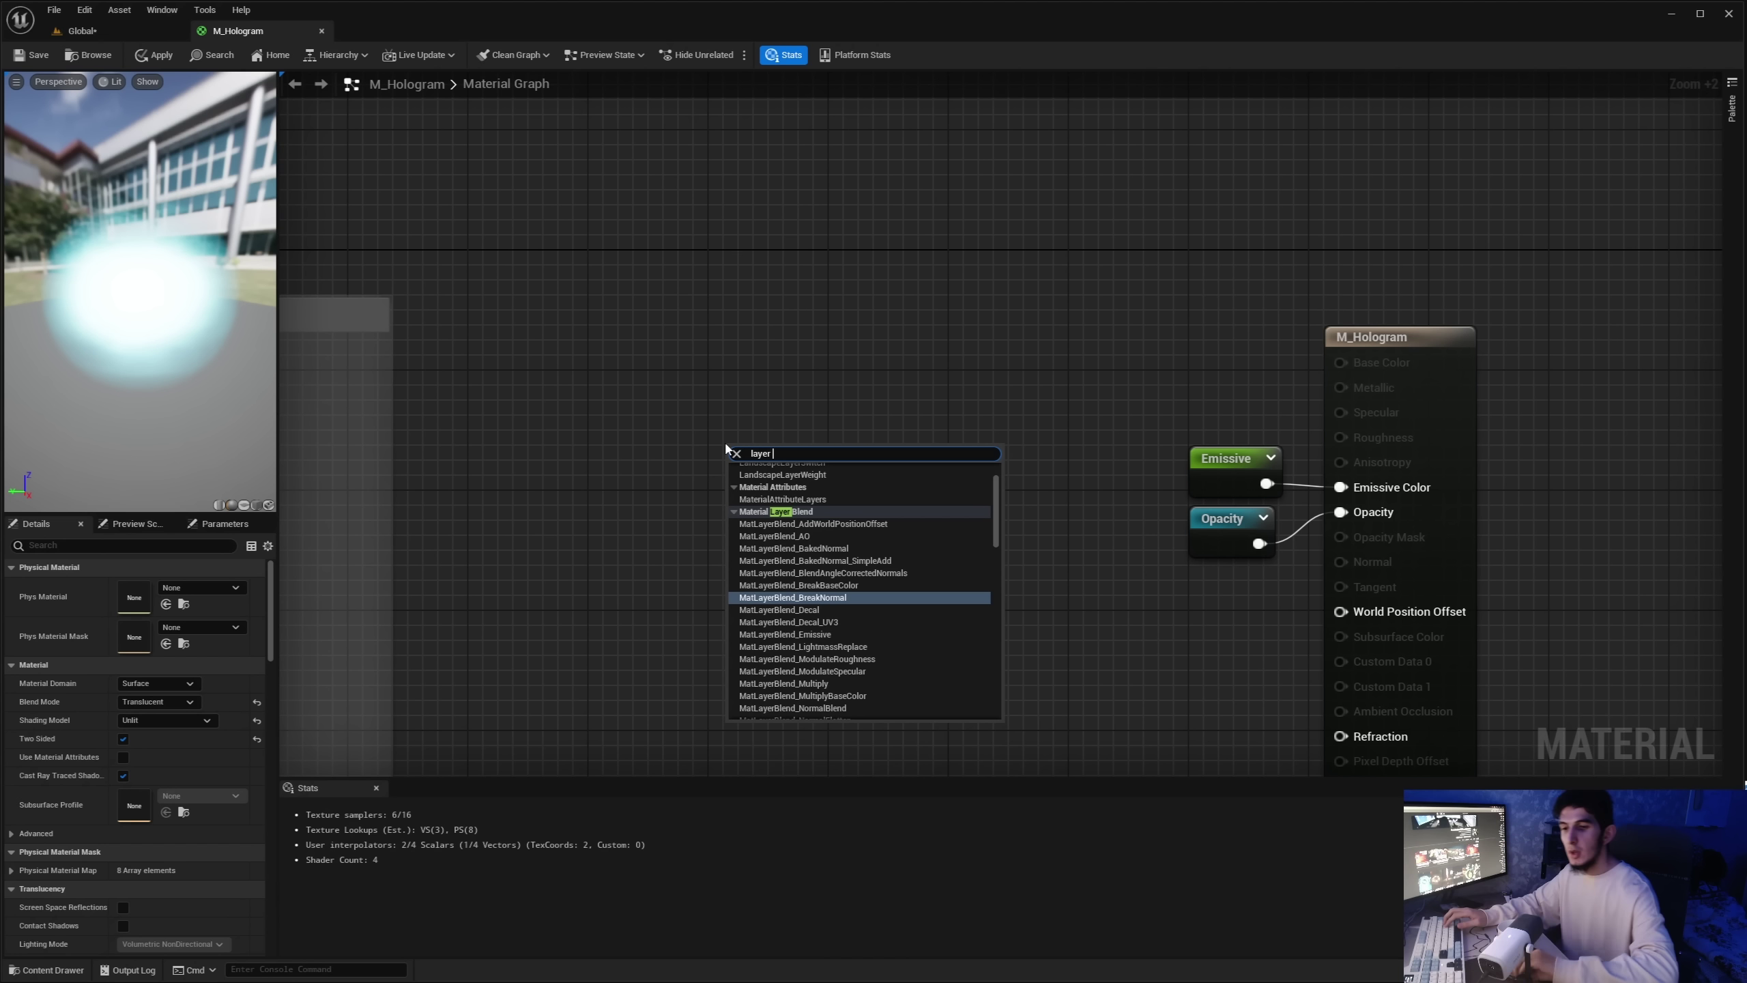
text( blen)
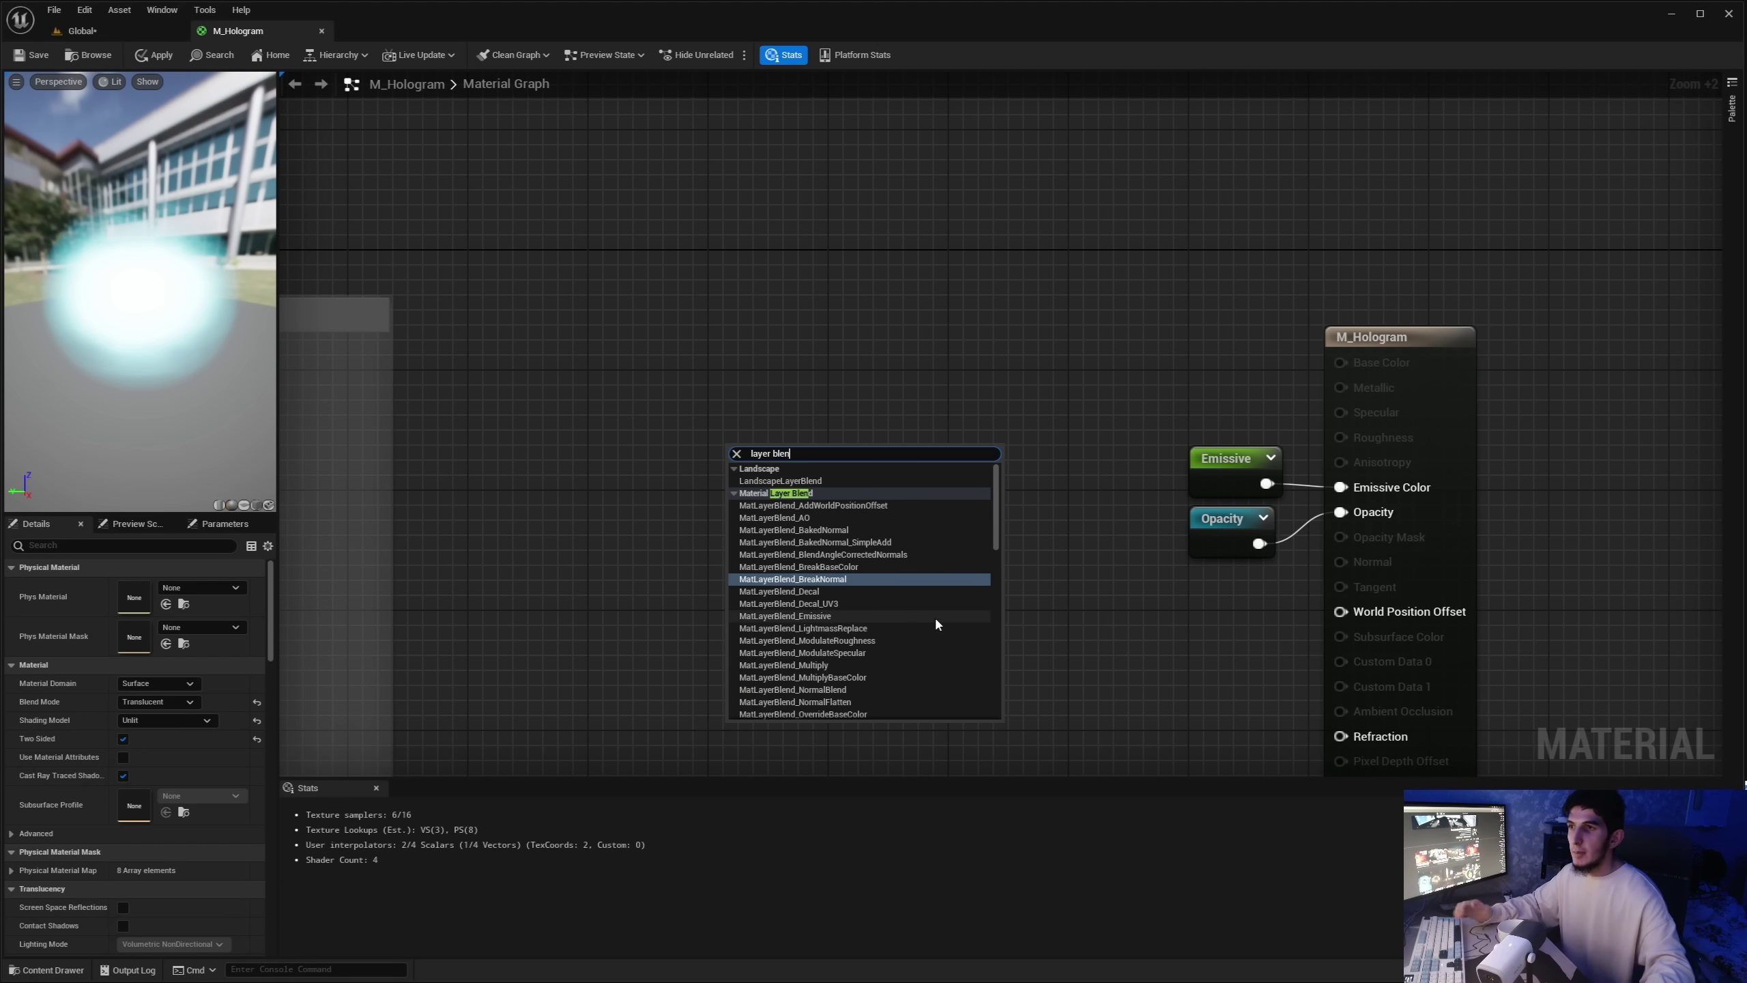
scroll(915, 582, down, 1)
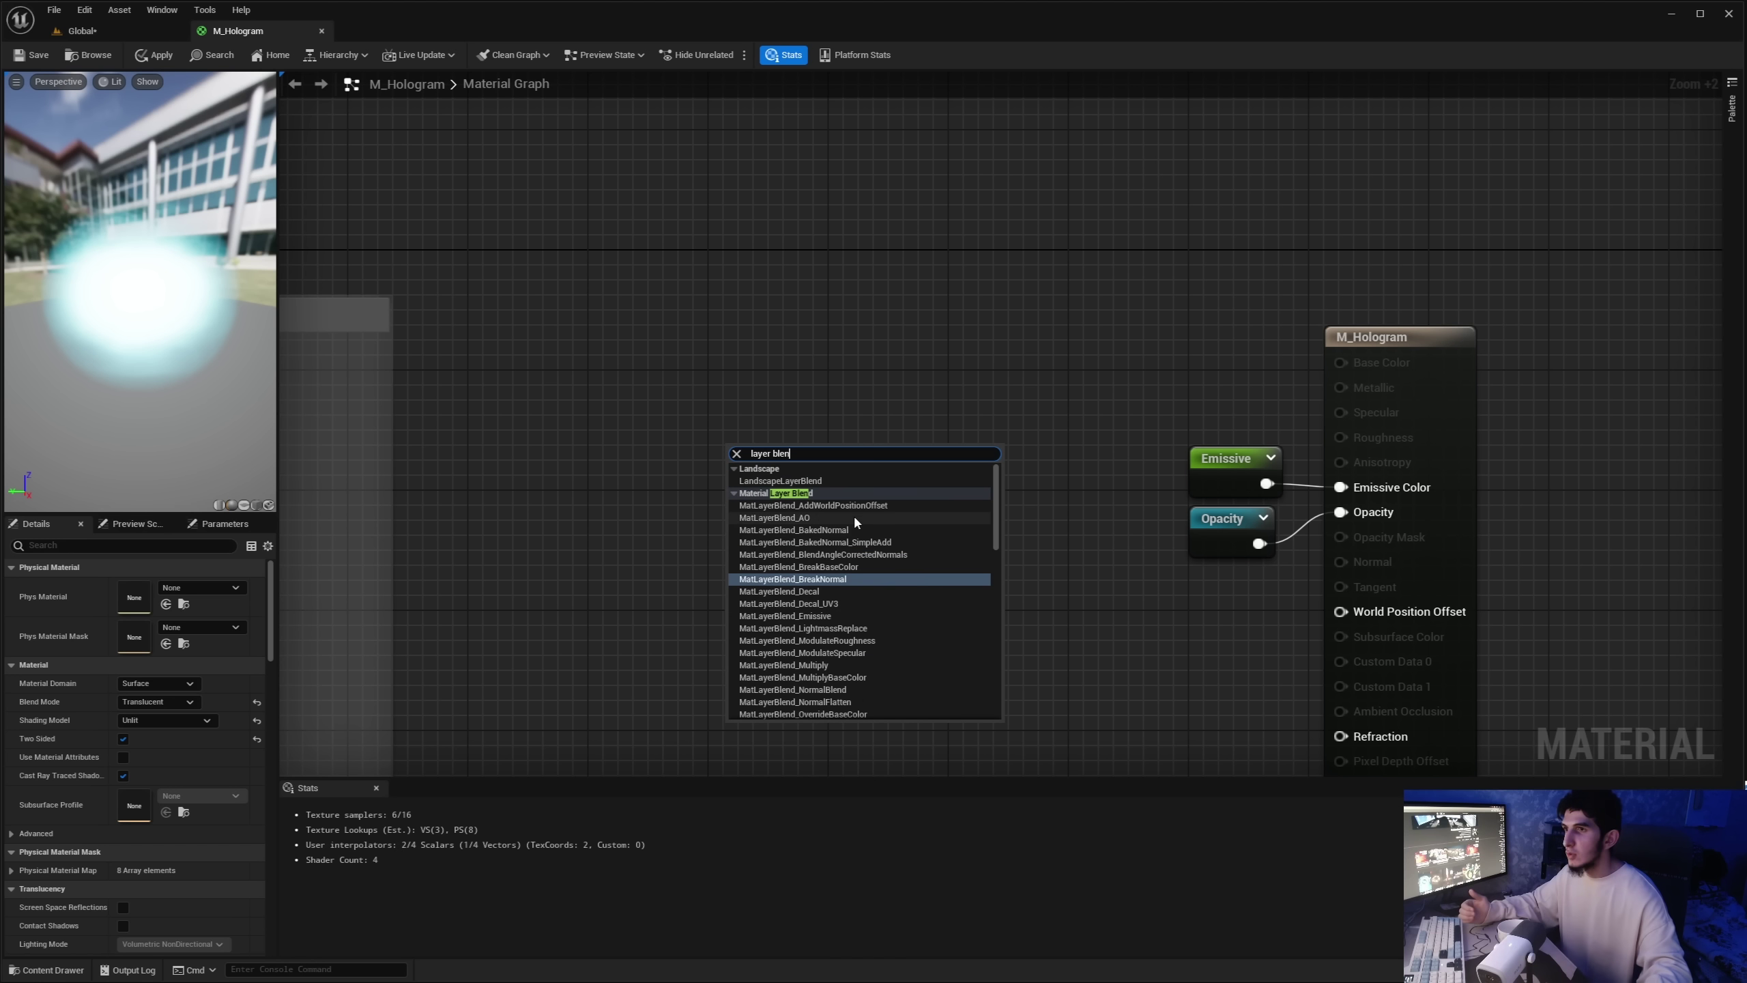
scroll(888, 572, down, 1)
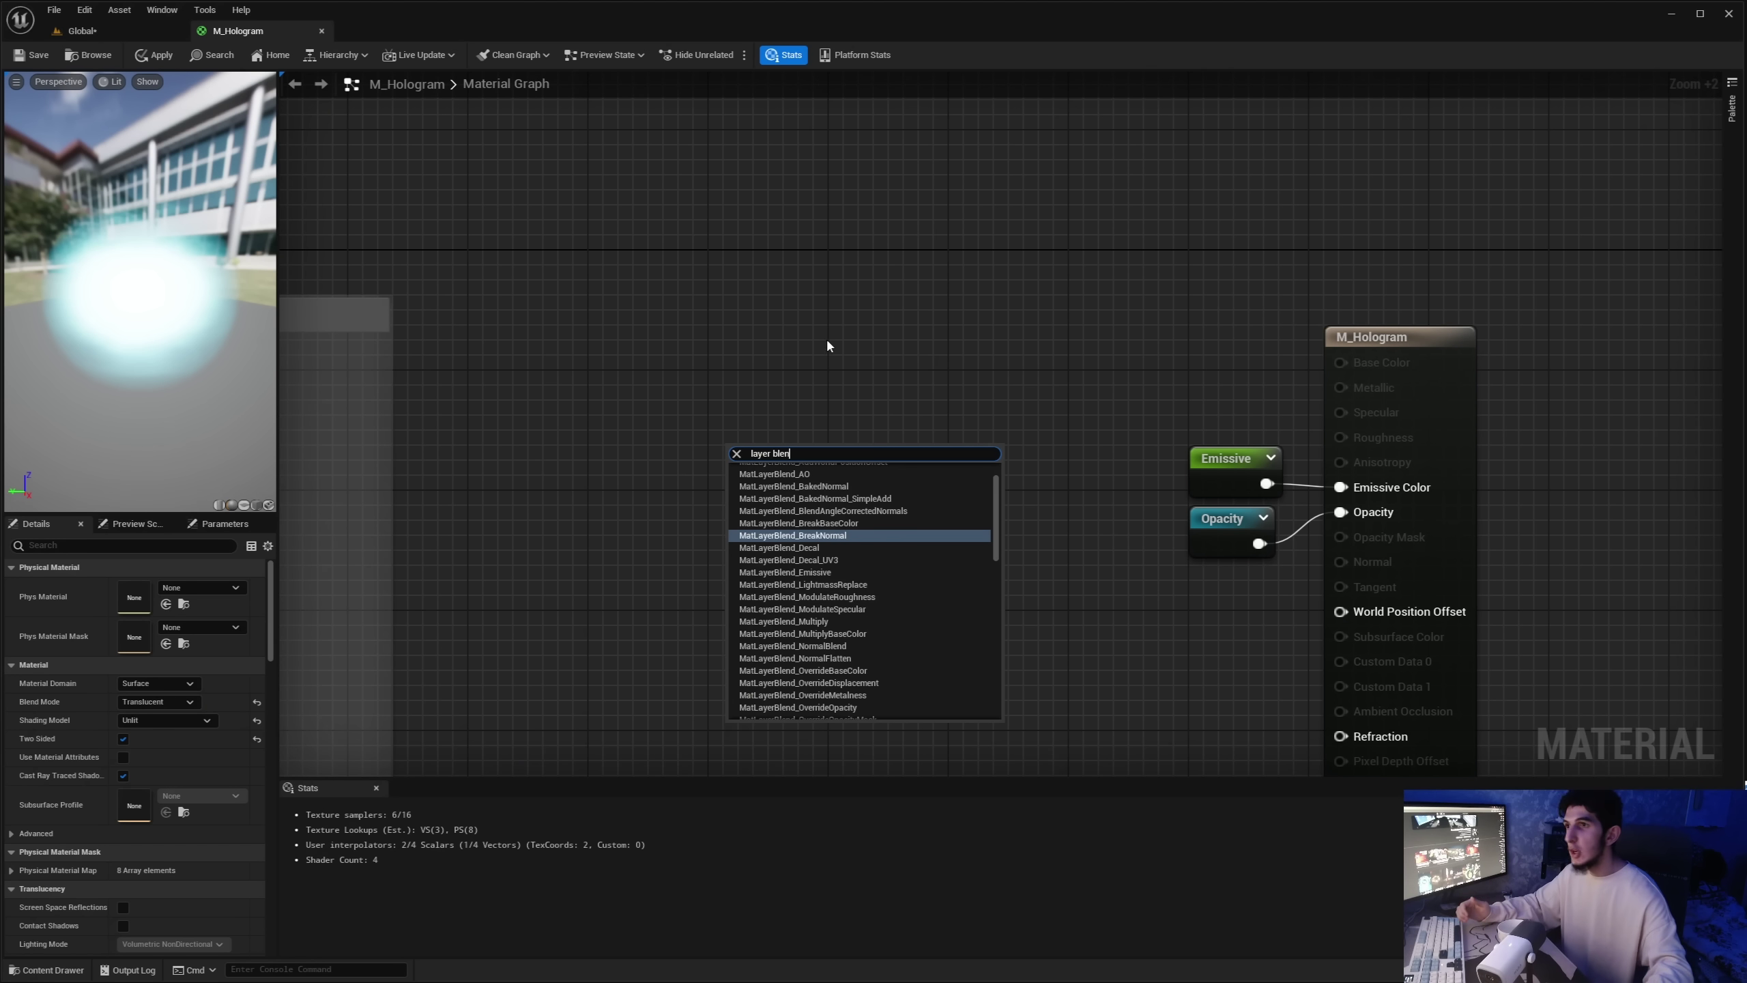
Dismiss the node search and pan the graph toward the output node
click(819, 451)
scroll(890, 432, down, 3)
right_drag(890, 433, 899, 421)
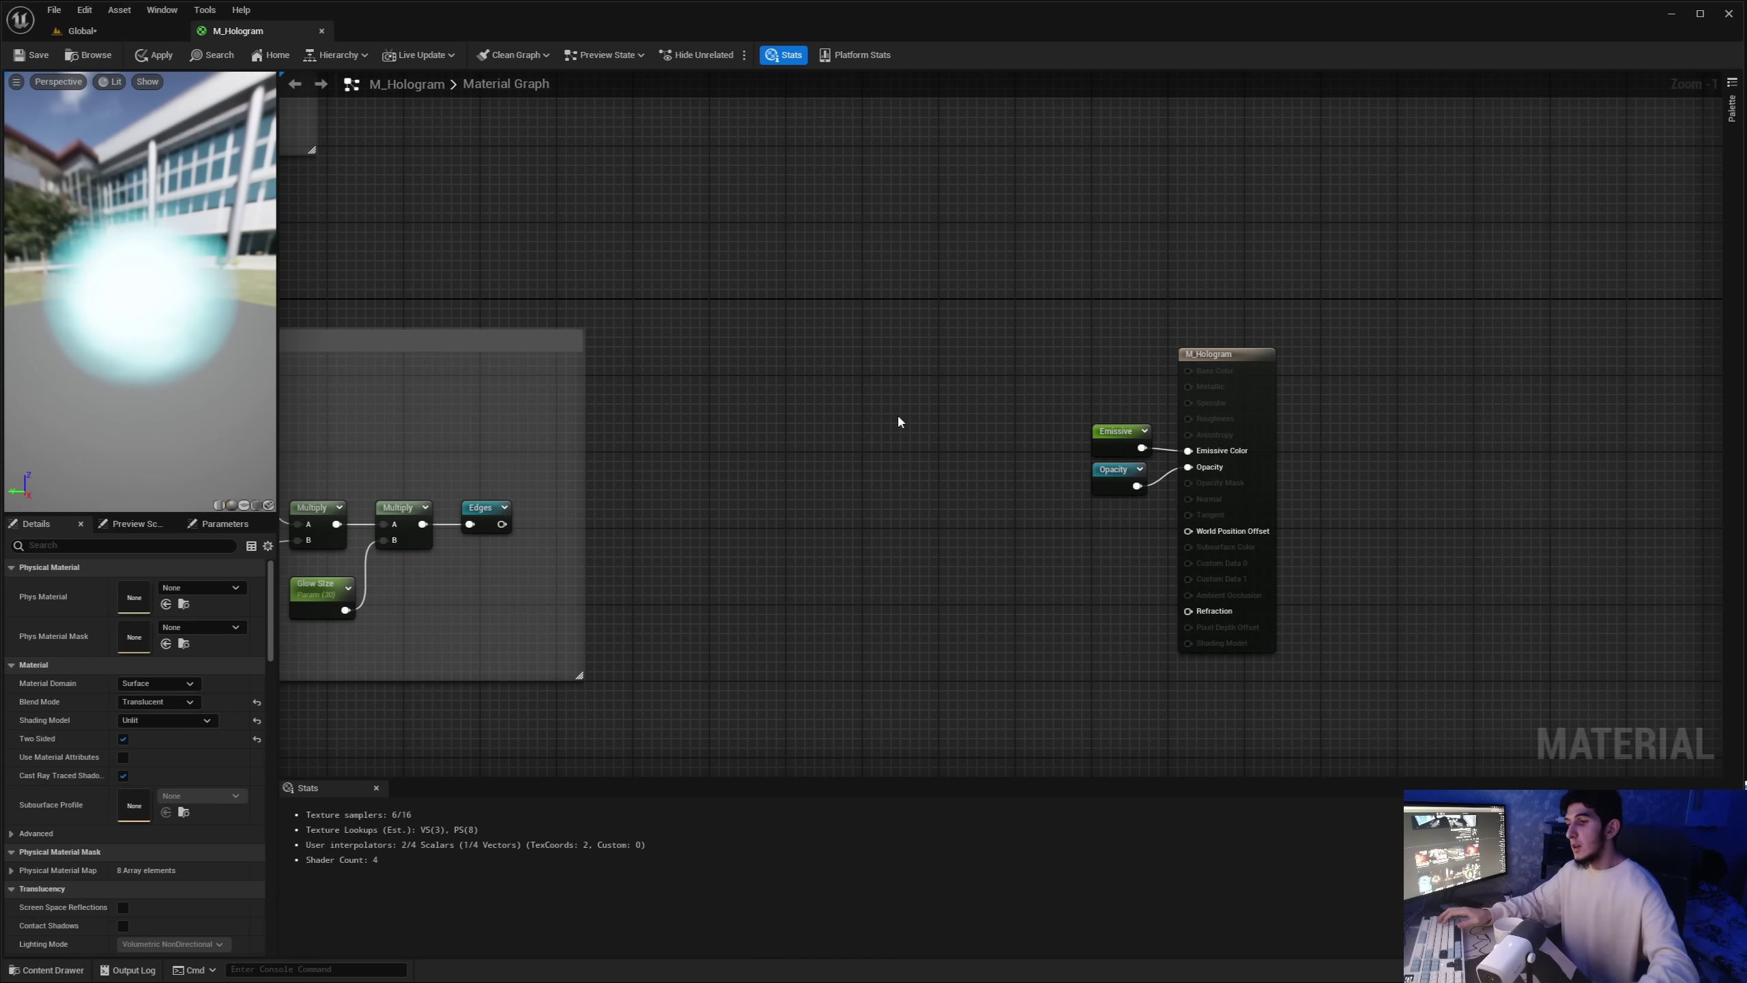
right_drag(963, 384, 1009, 349)
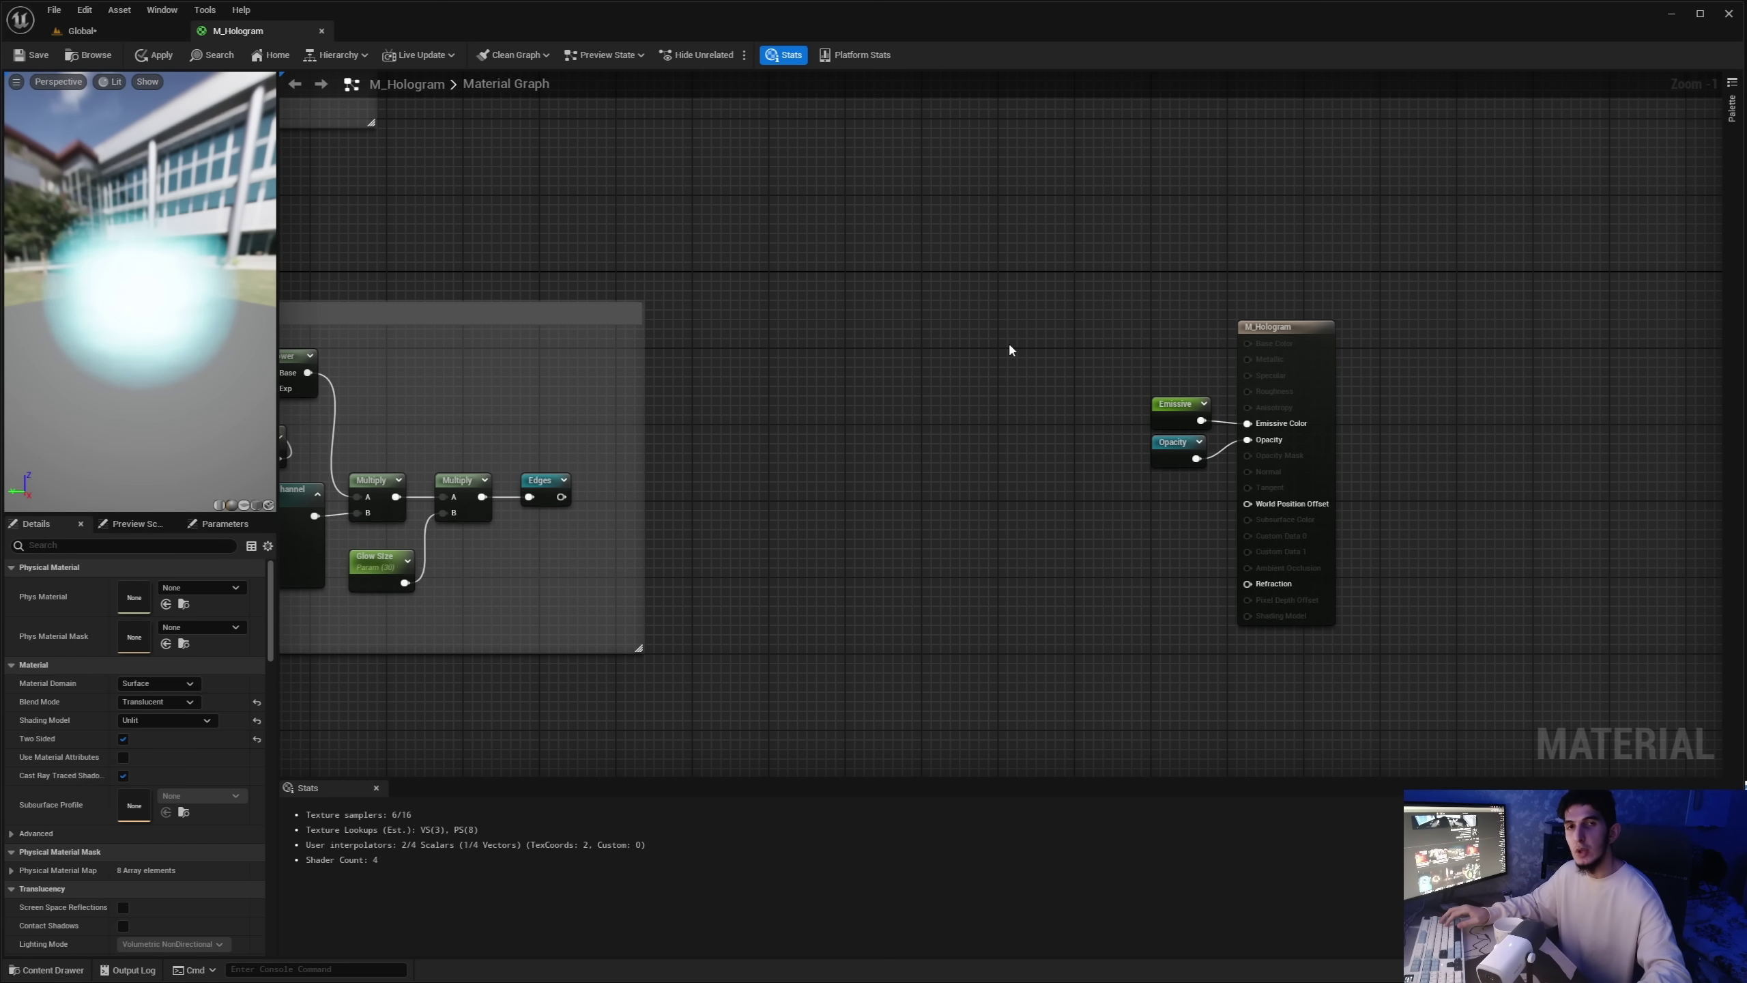
scroll(1012, 433, down, 6)
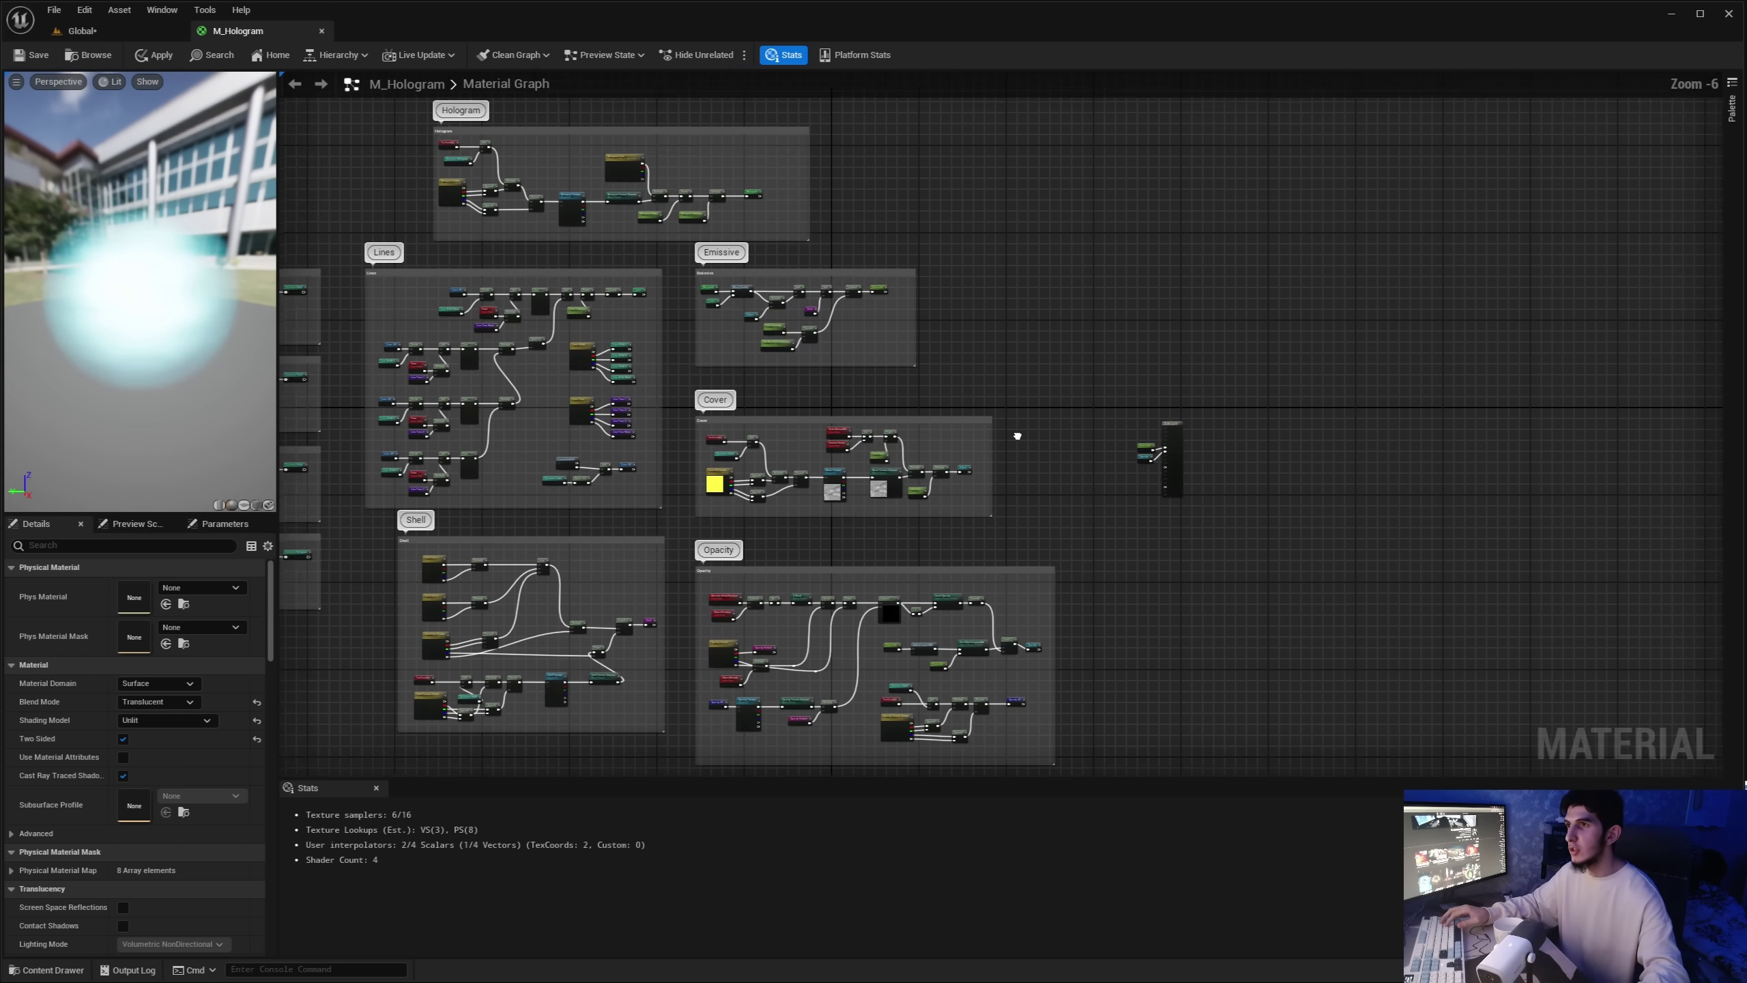
Box-select the Lines, Emissive, Cover, Opacity and Shell groups, then confirm Shading Model stays Unlit
right_drag(847, 320, 998, 326)
drag(357, 117, 1386, 760)
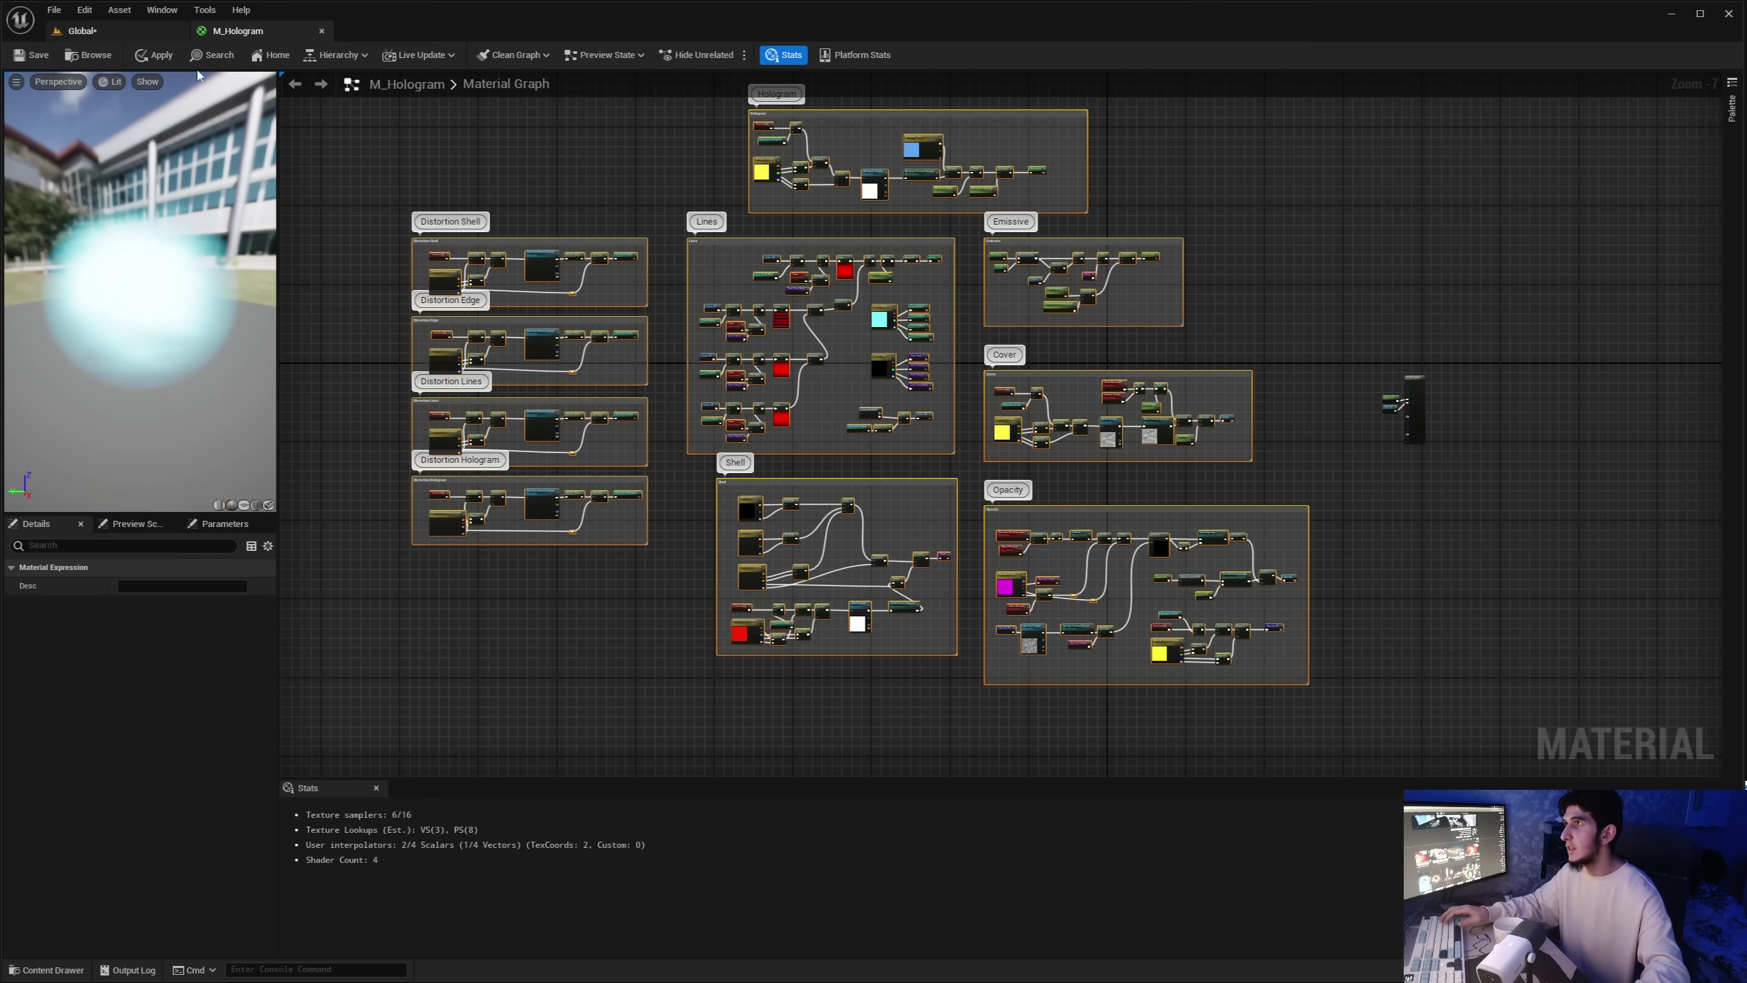
click(1287, 234)
right_drag(1288, 235, 1154, 293)
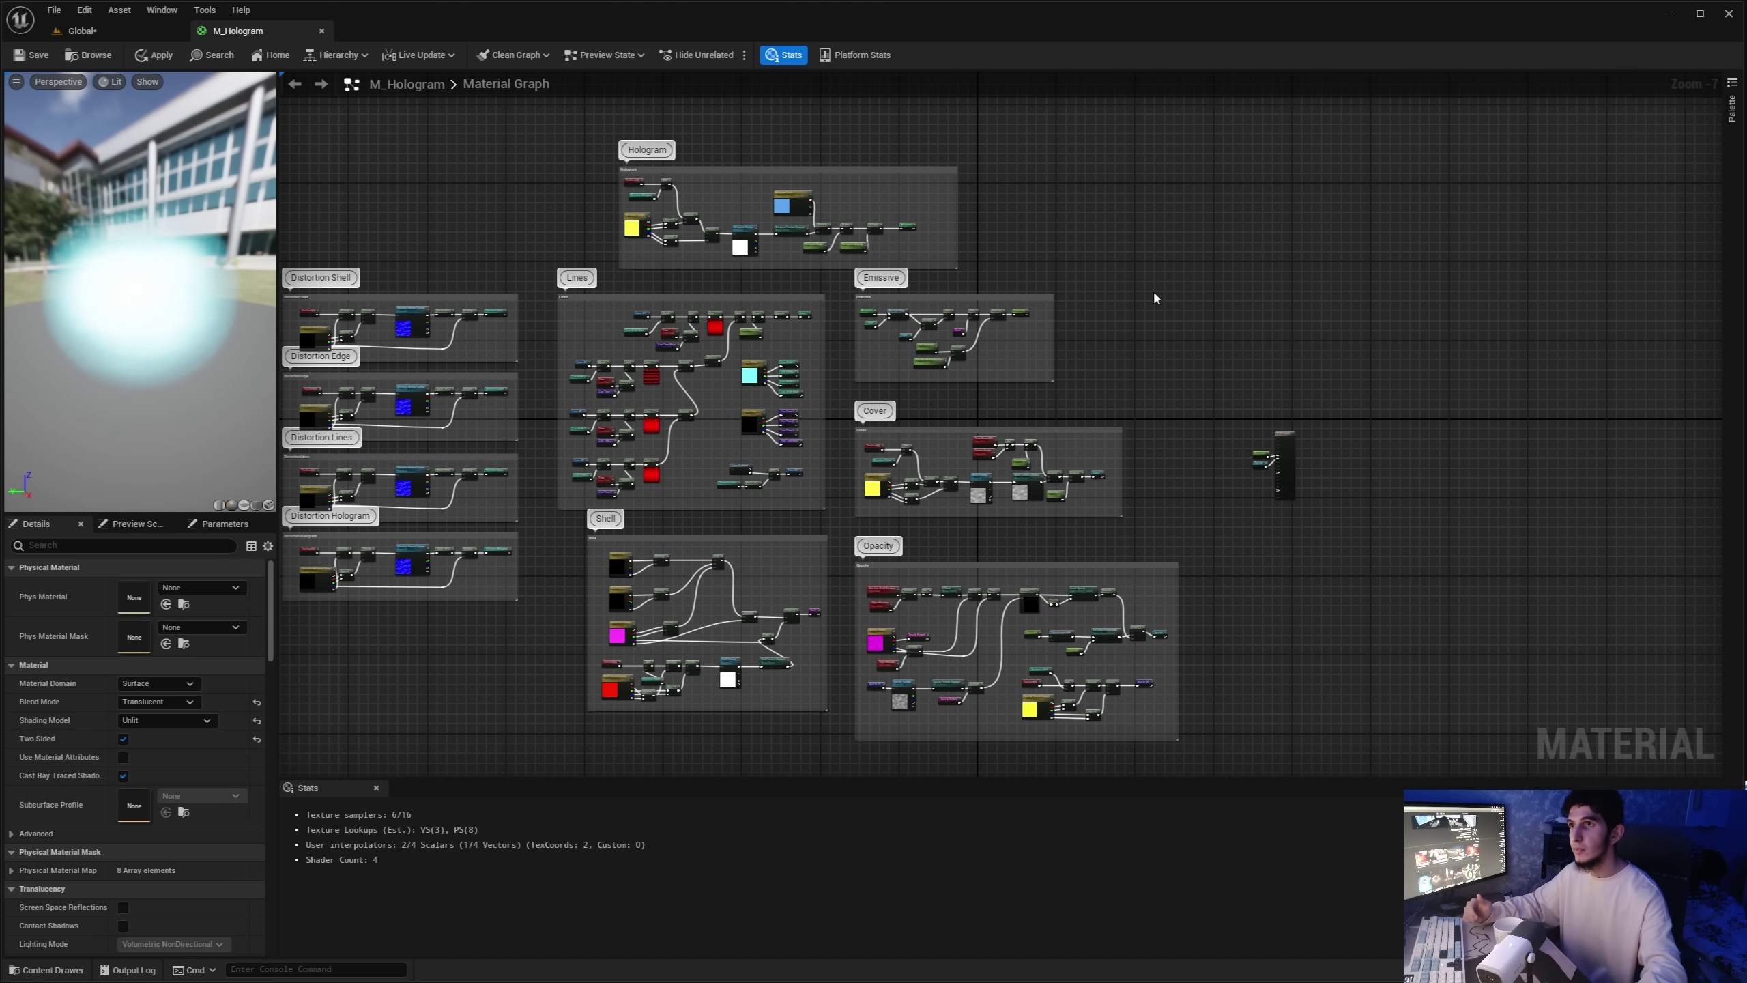
scroll(1163, 301, up, 1)
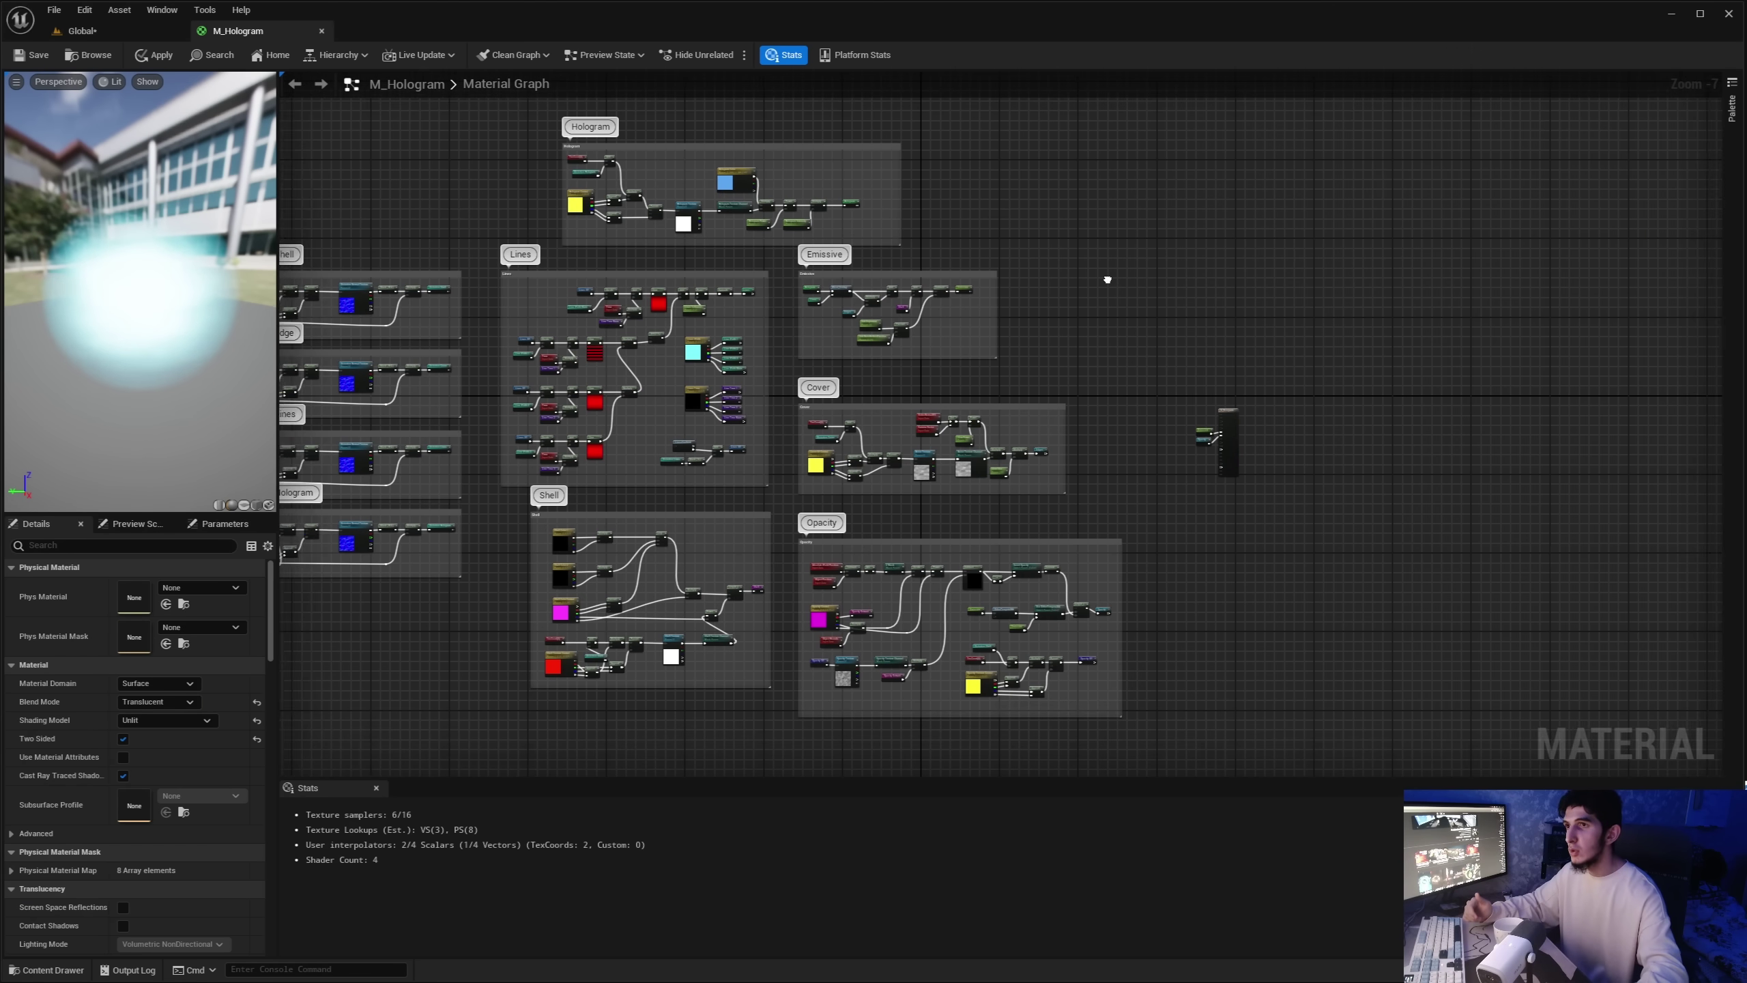
scroll(984, 358, up, 1)
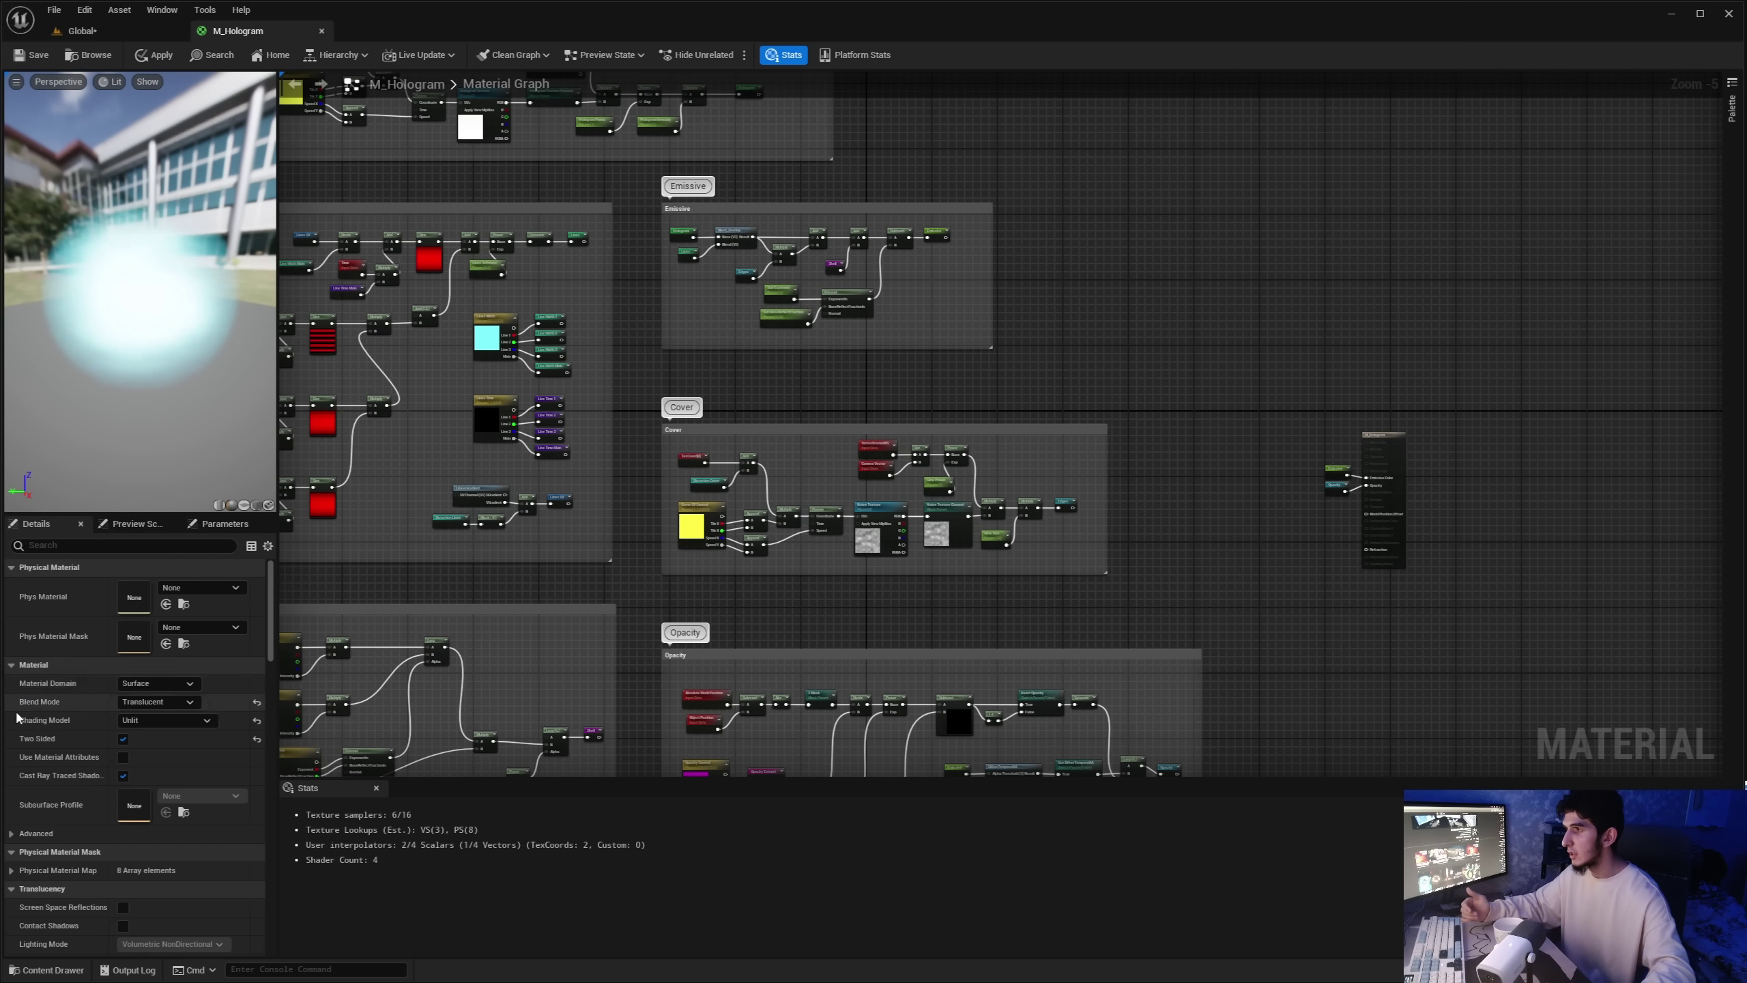
click(166, 721)
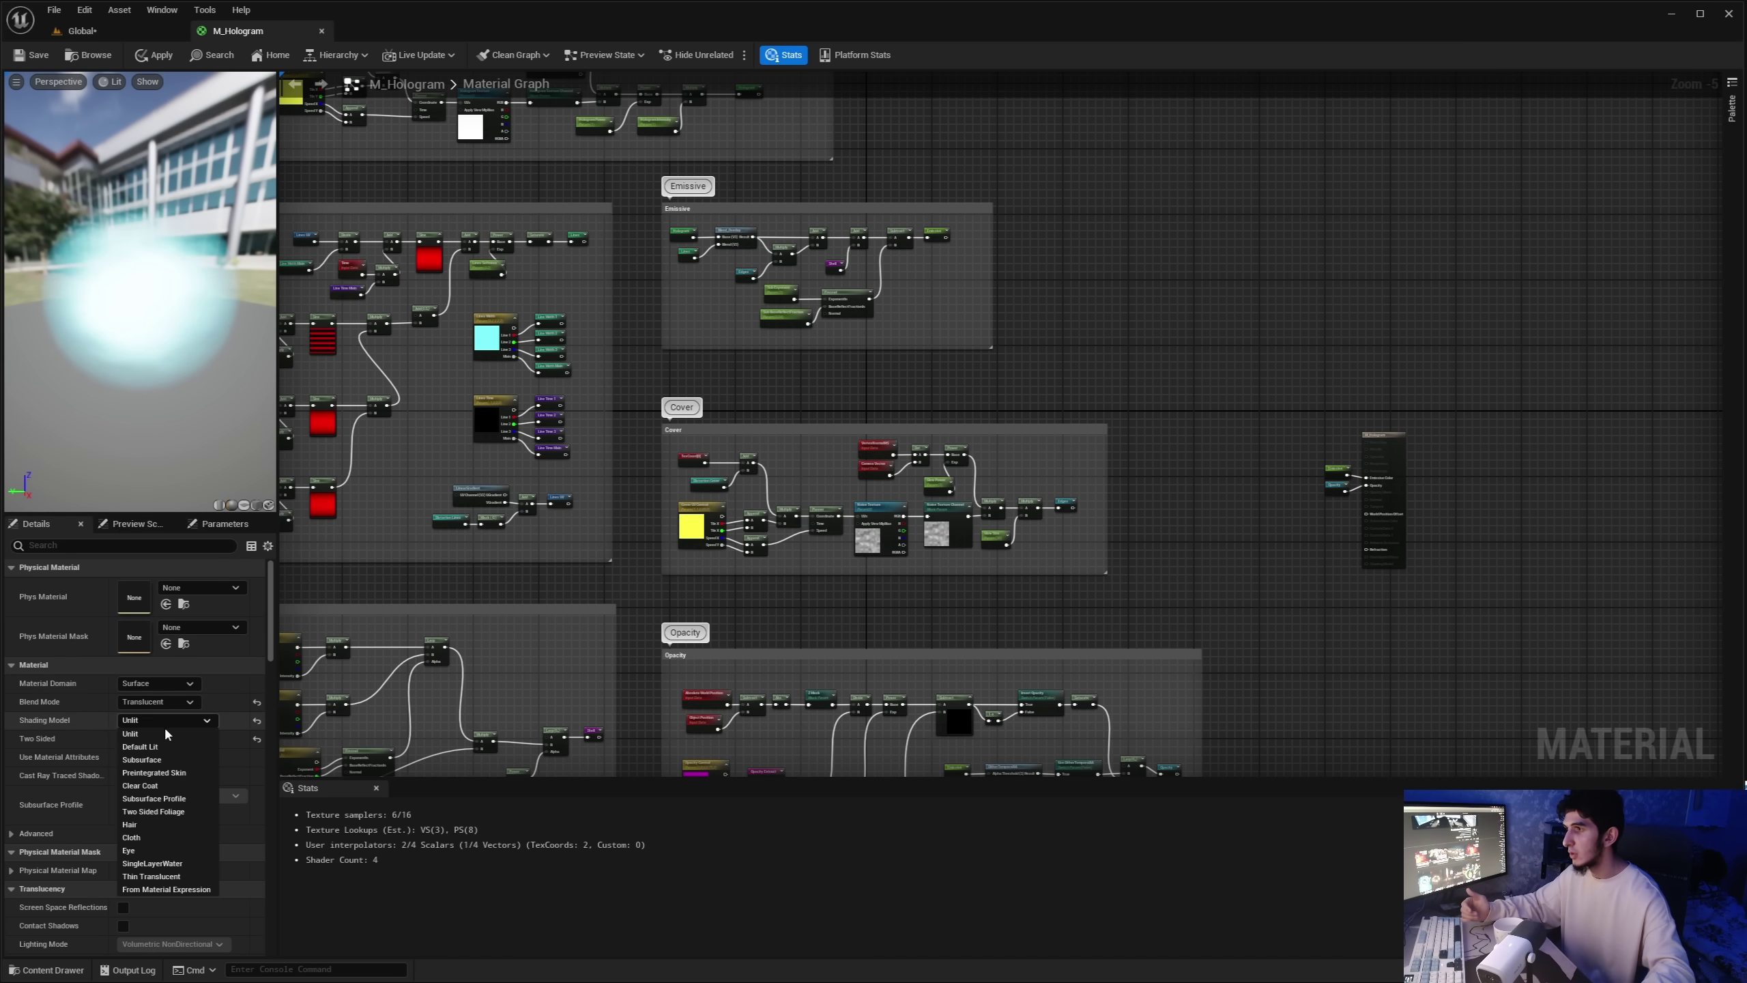
click(1279, 316)
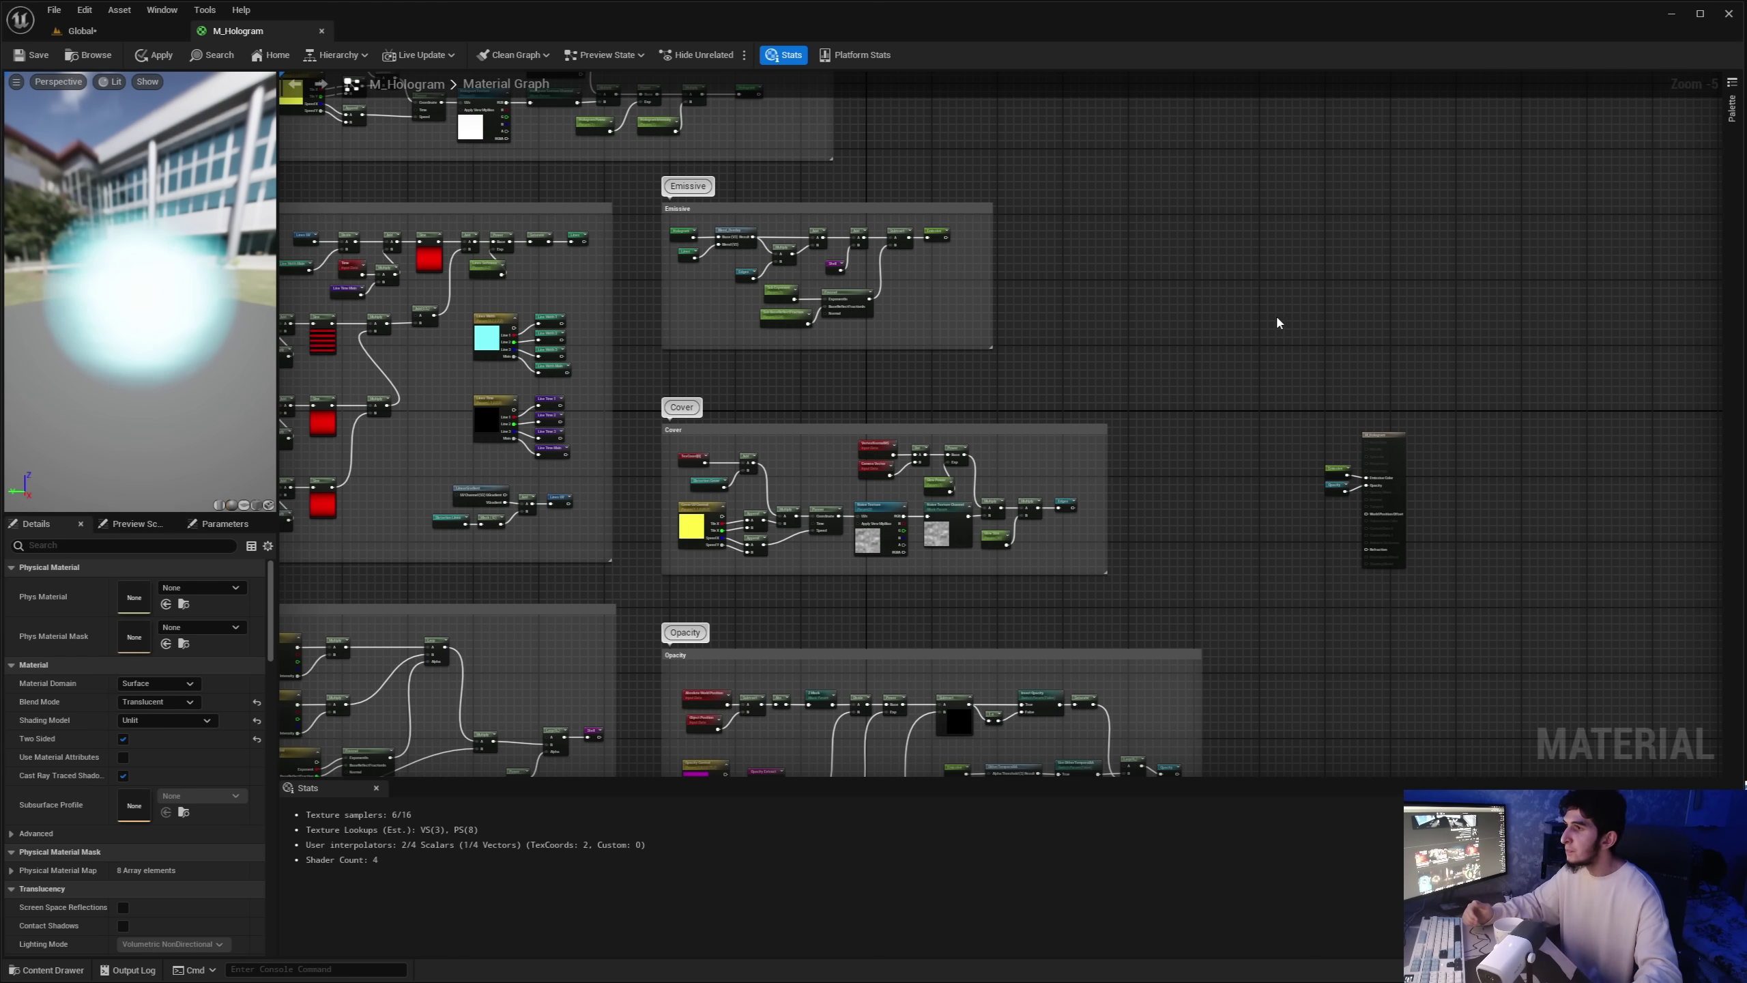
key(shift+1)
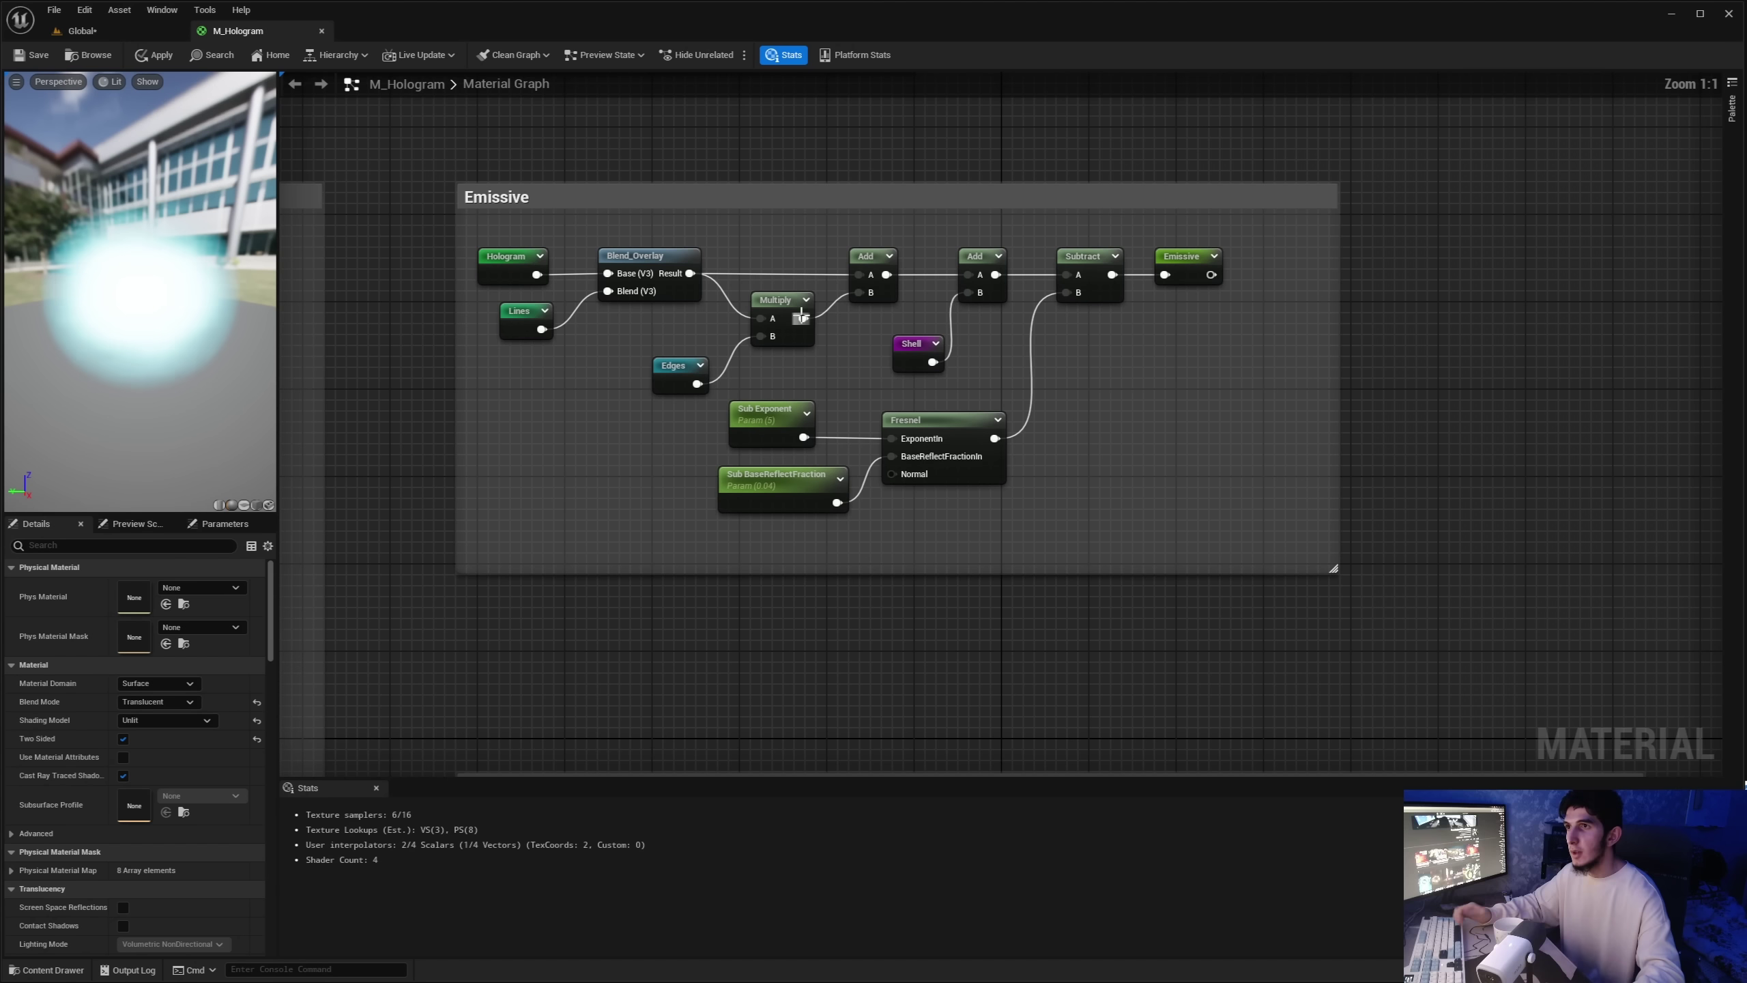
click(513, 256)
click(635, 255)
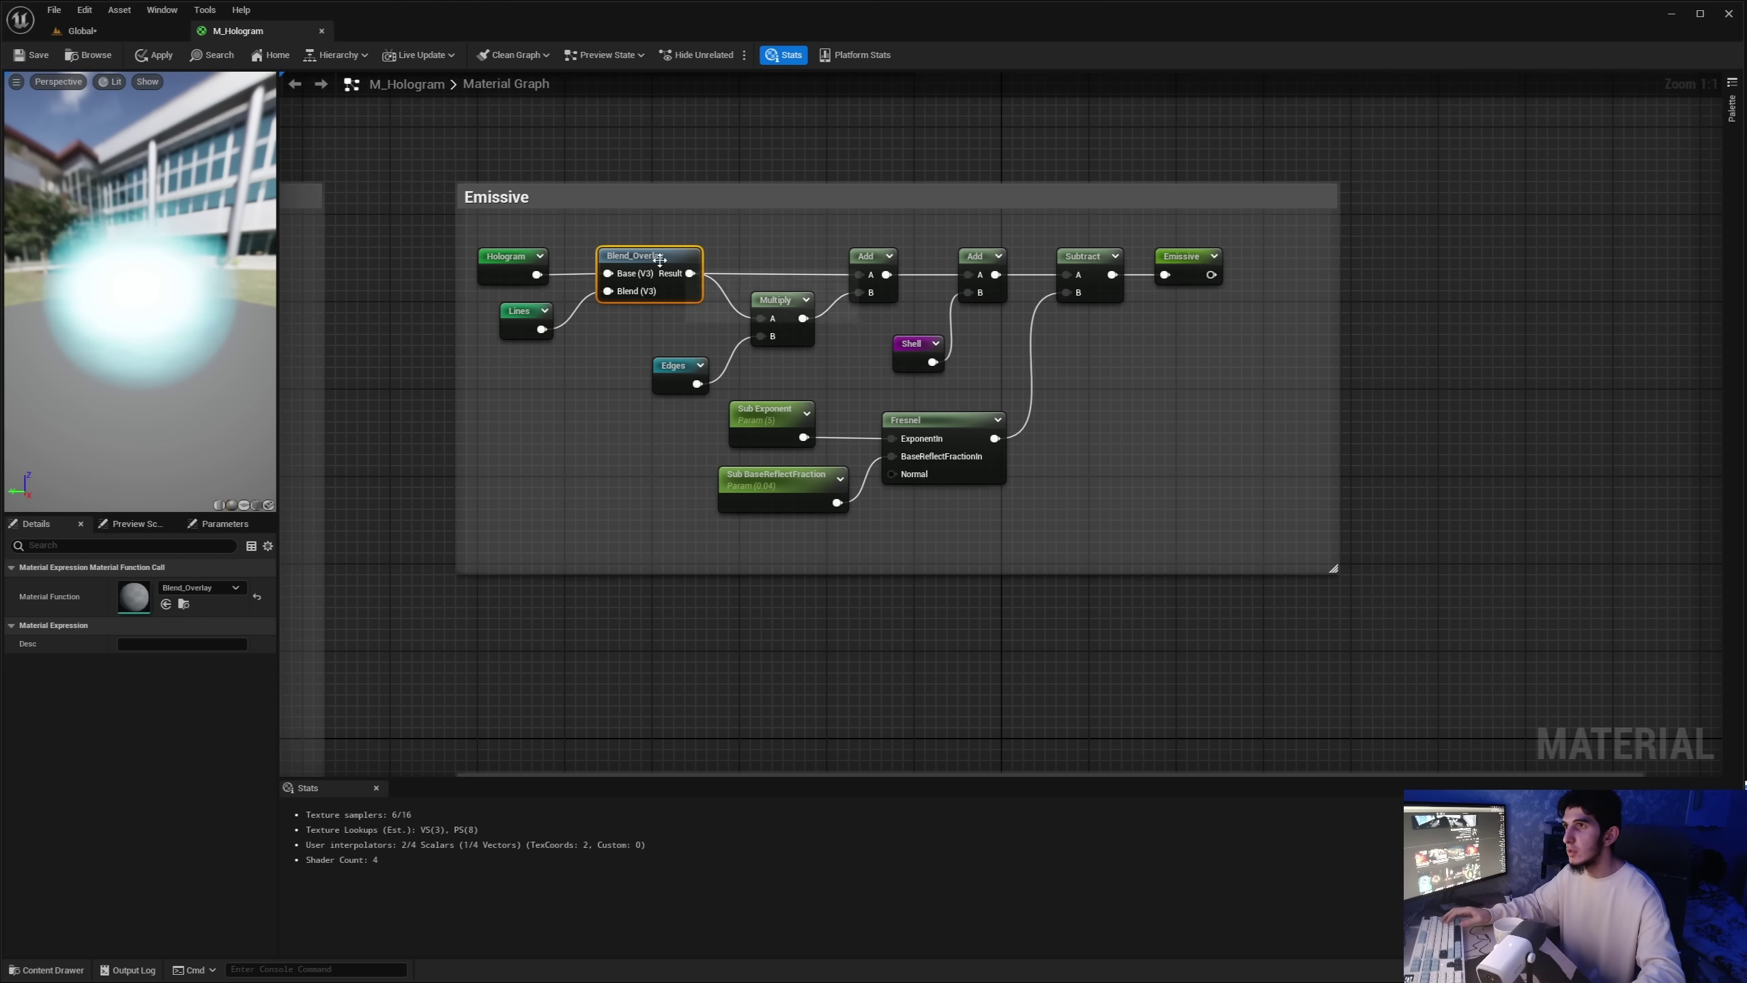
click(774, 300)
click(868, 256)
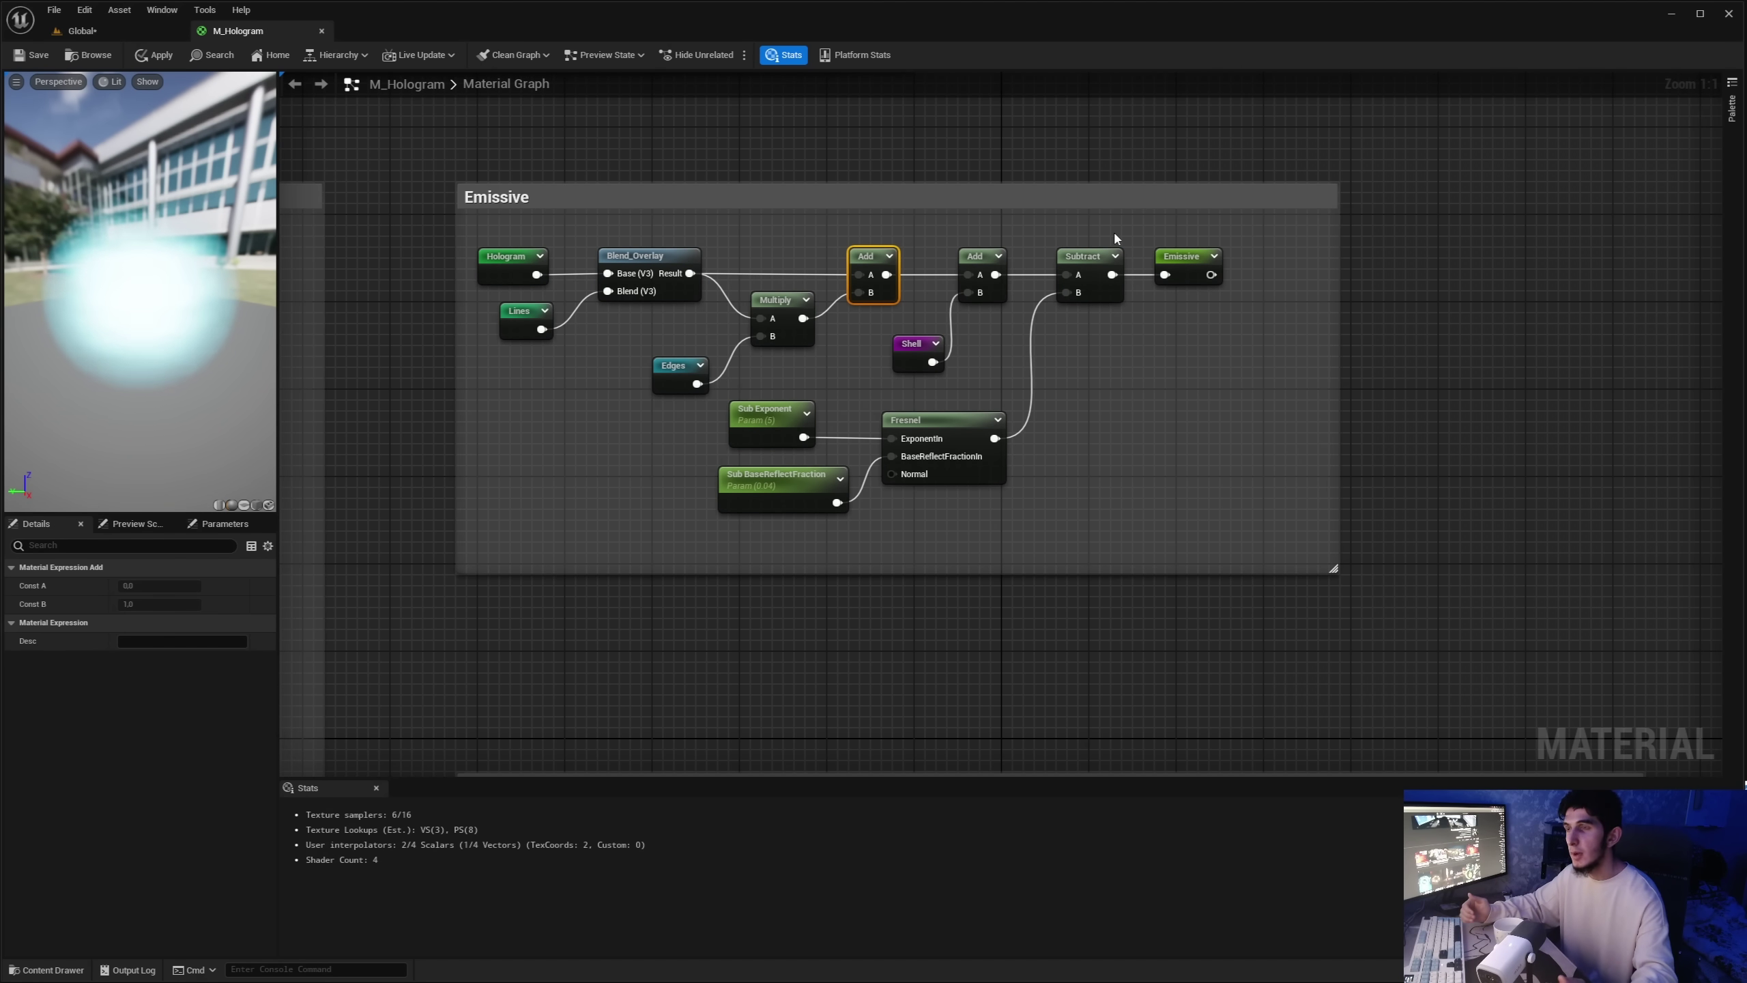
drag(981, 507, 785, 426)
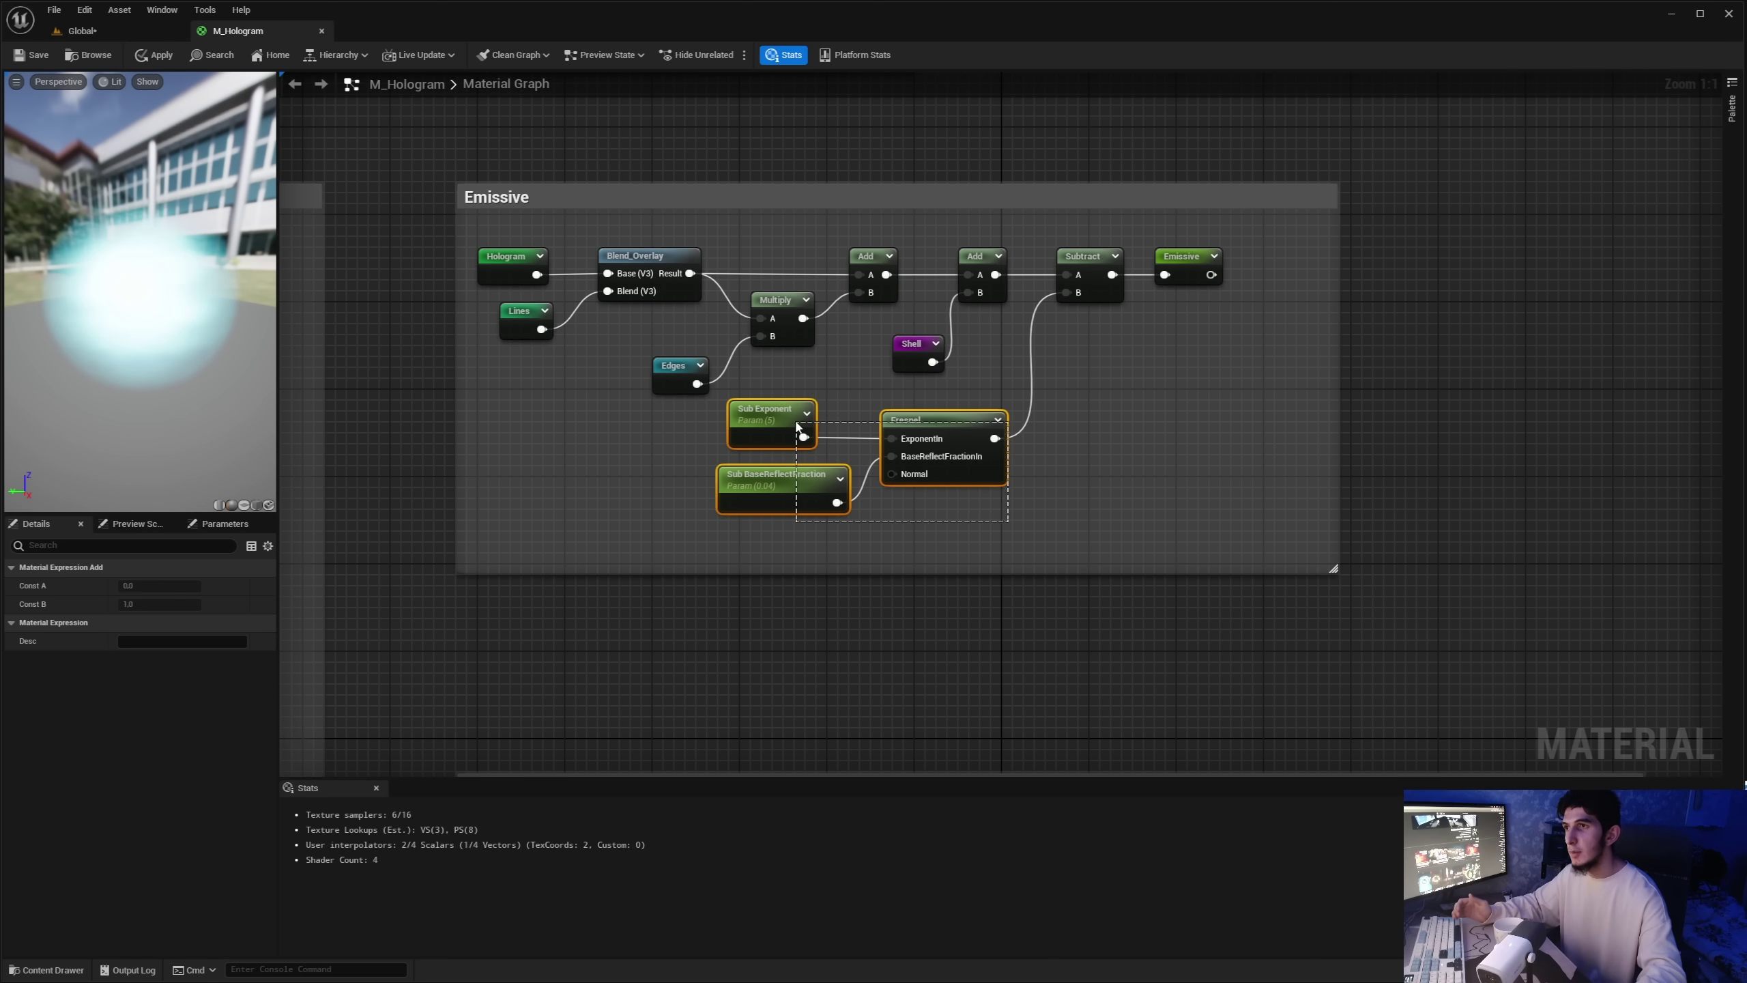
click(1087, 261)
scroll(1105, 349, down, 3)
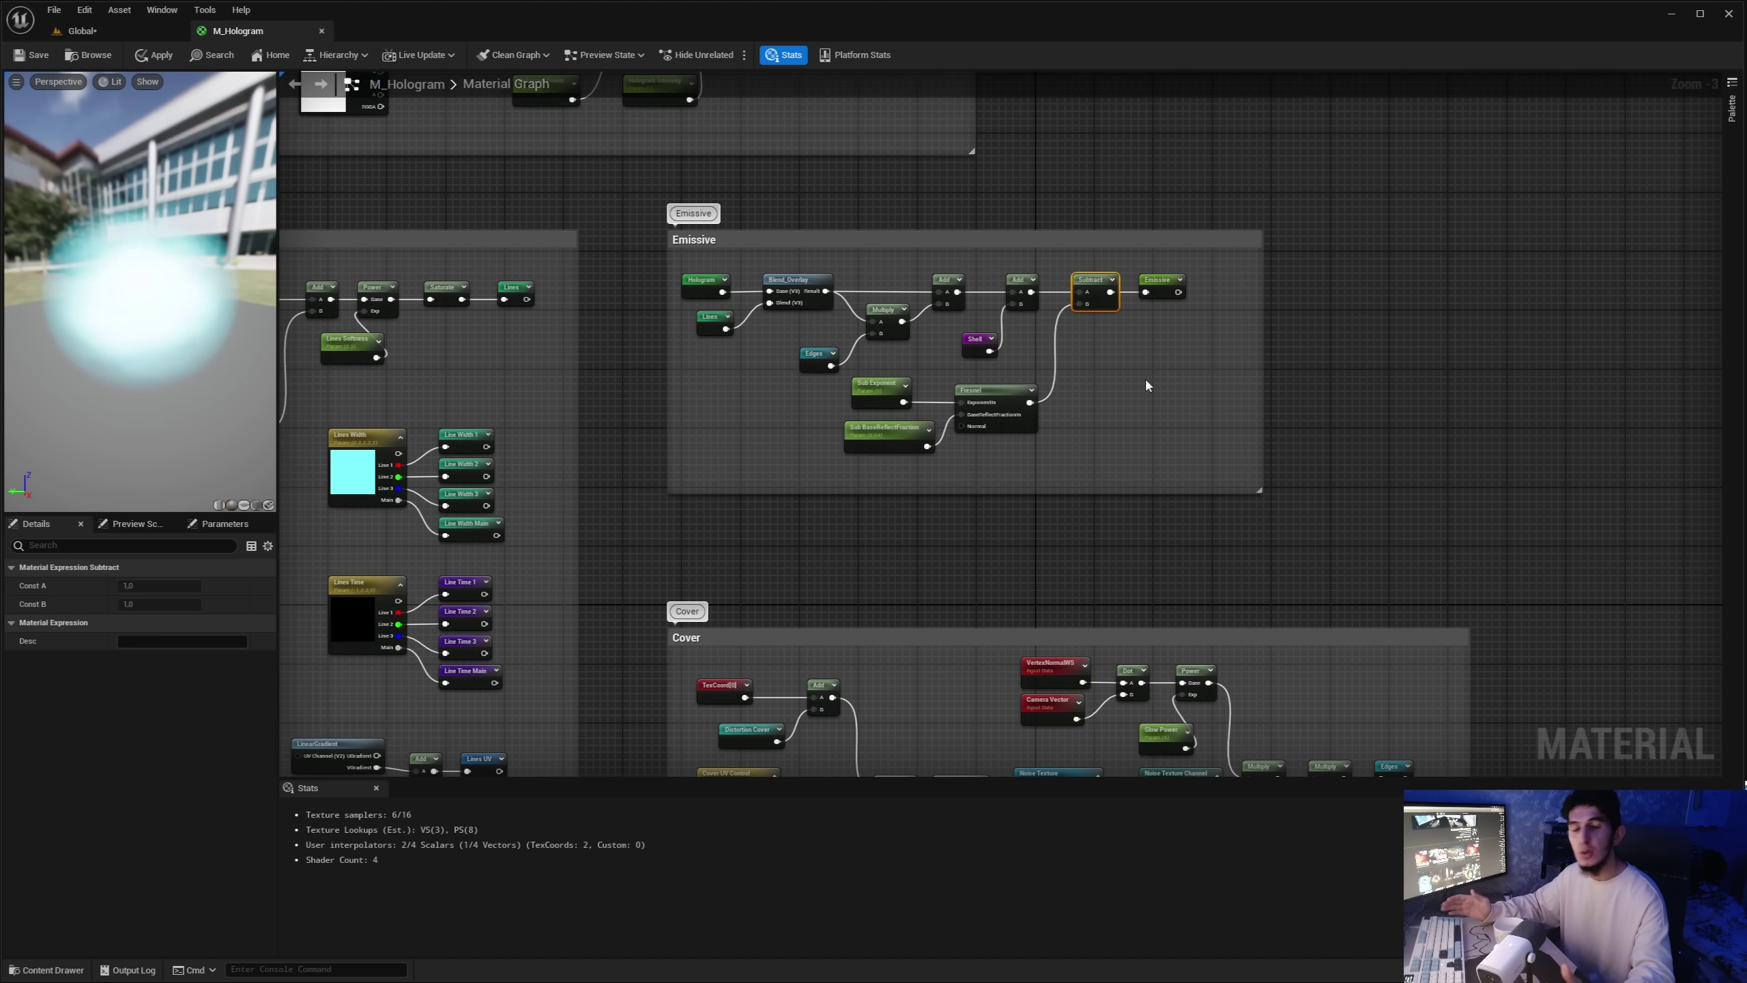
In the Global level, toggle Dome, Barriers and Hologram, leaving only the Barriers arches visible
click(144, 30)
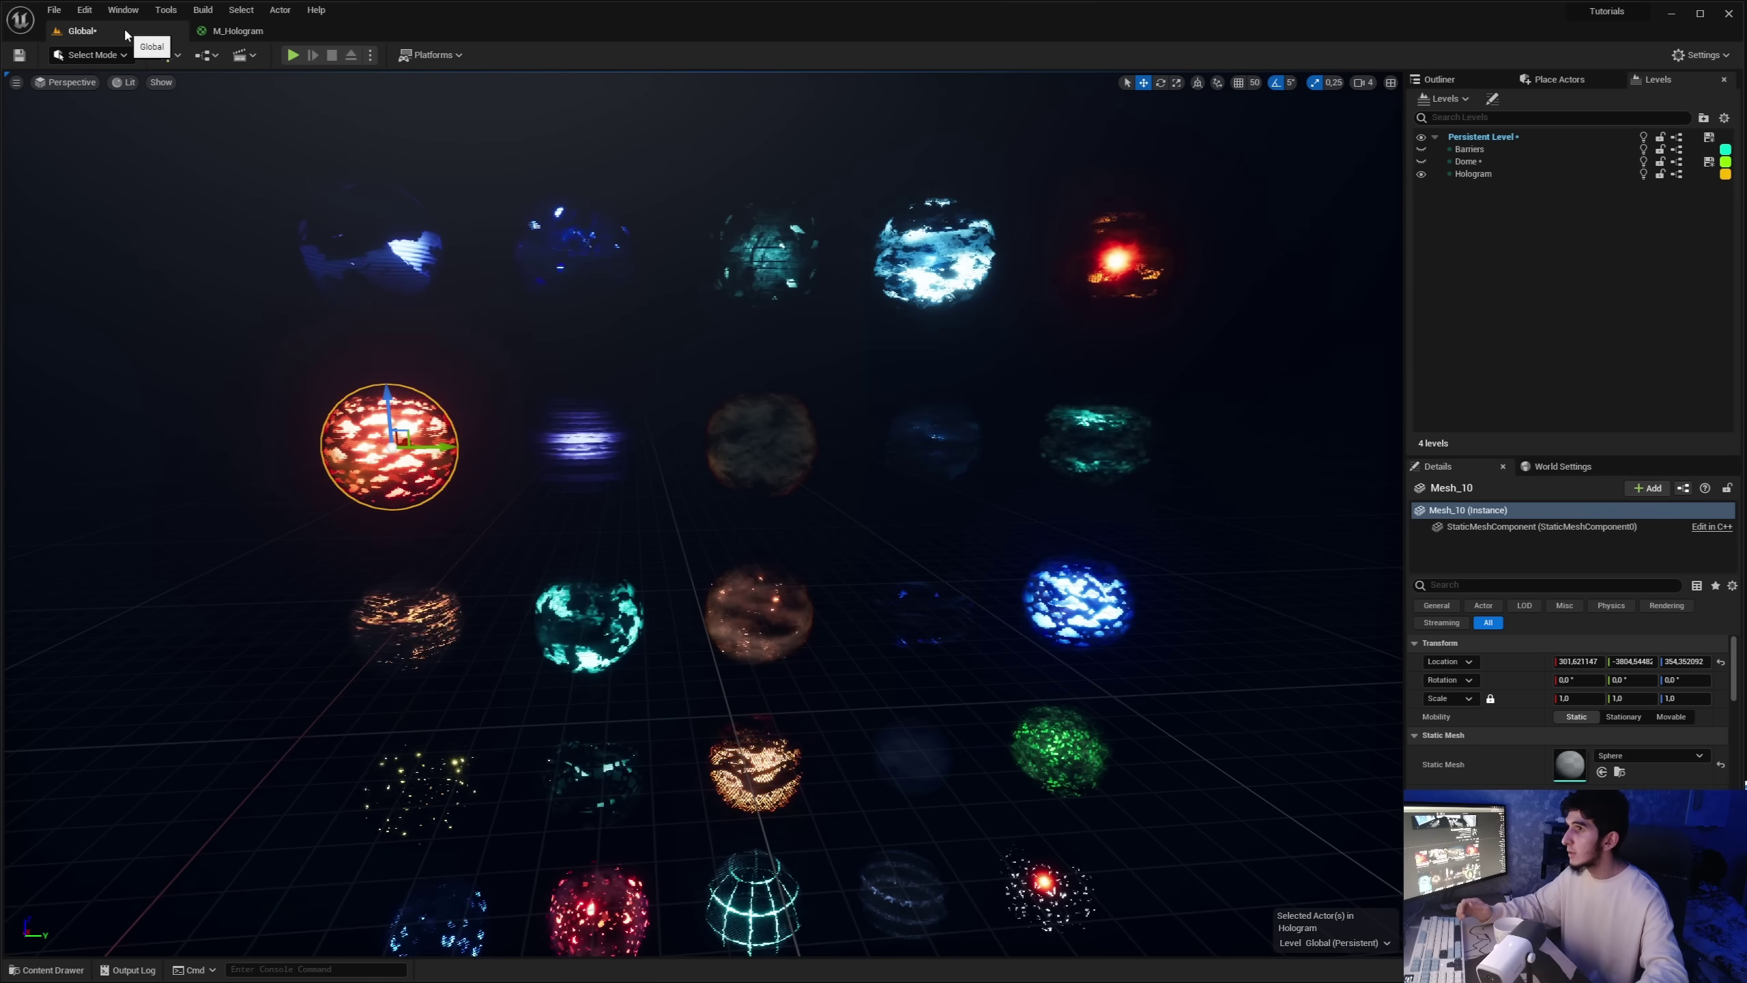
click(1421, 161)
click(1421, 161)
click(1421, 149)
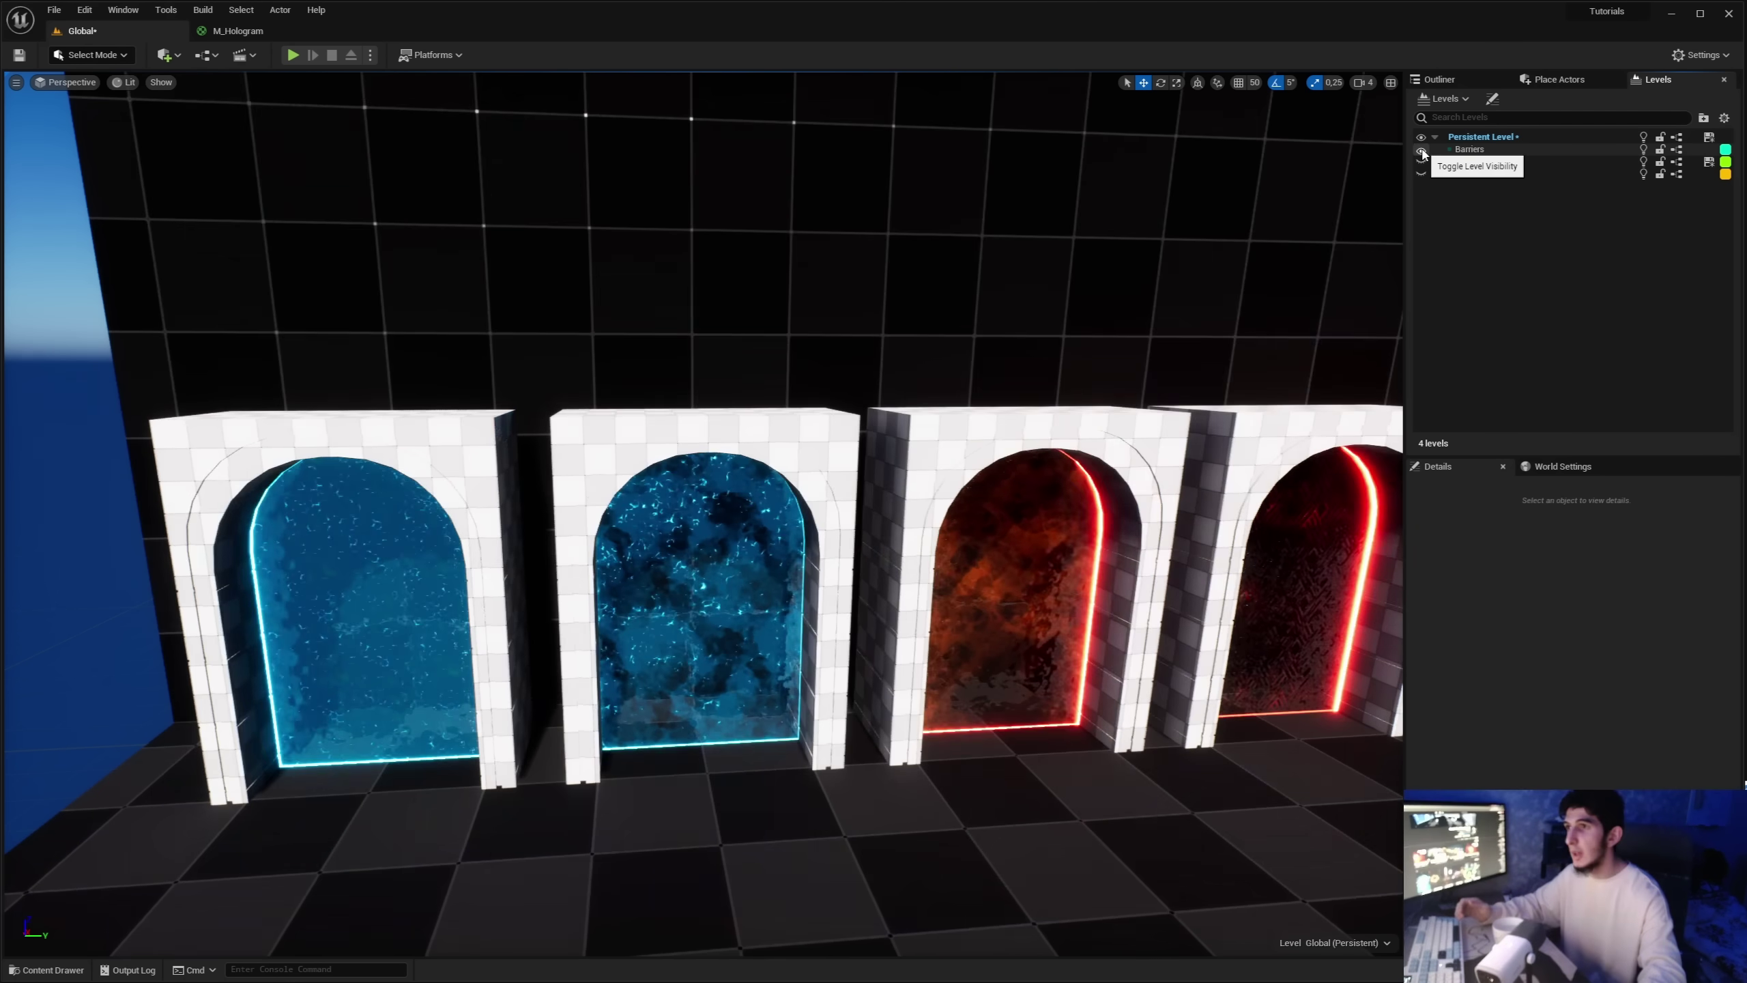
click(1421, 149)
click(1421, 174)
click(1421, 173)
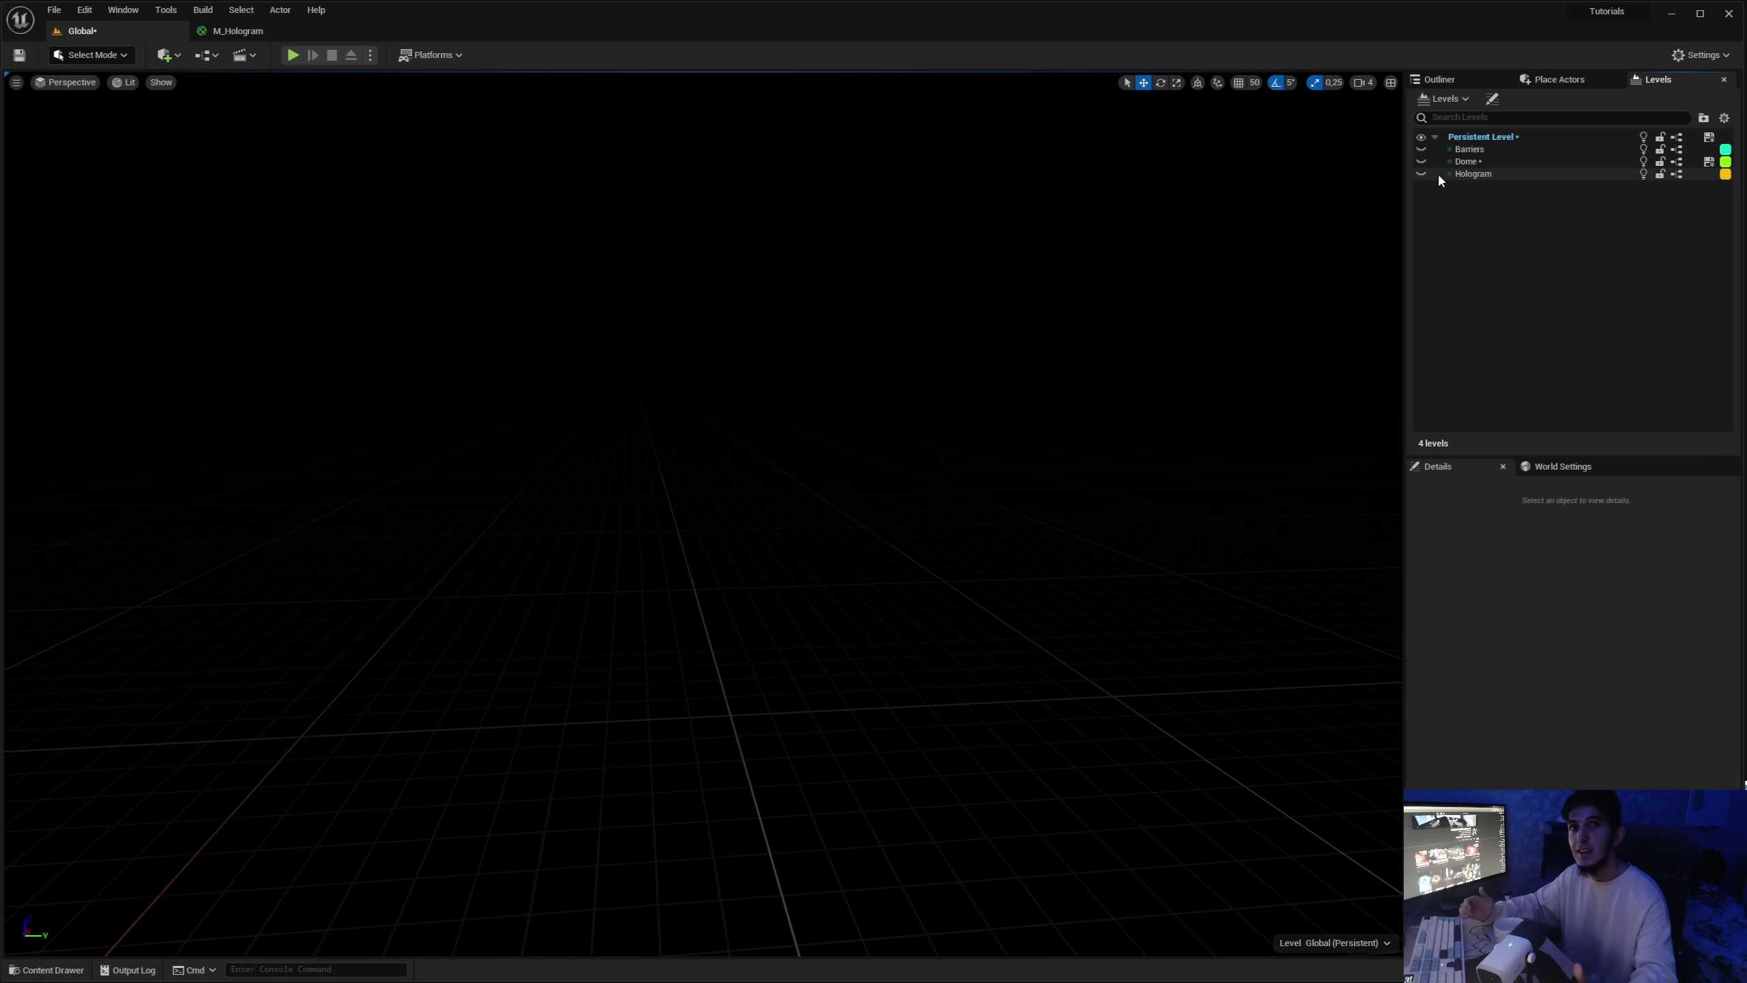
click(1421, 150)
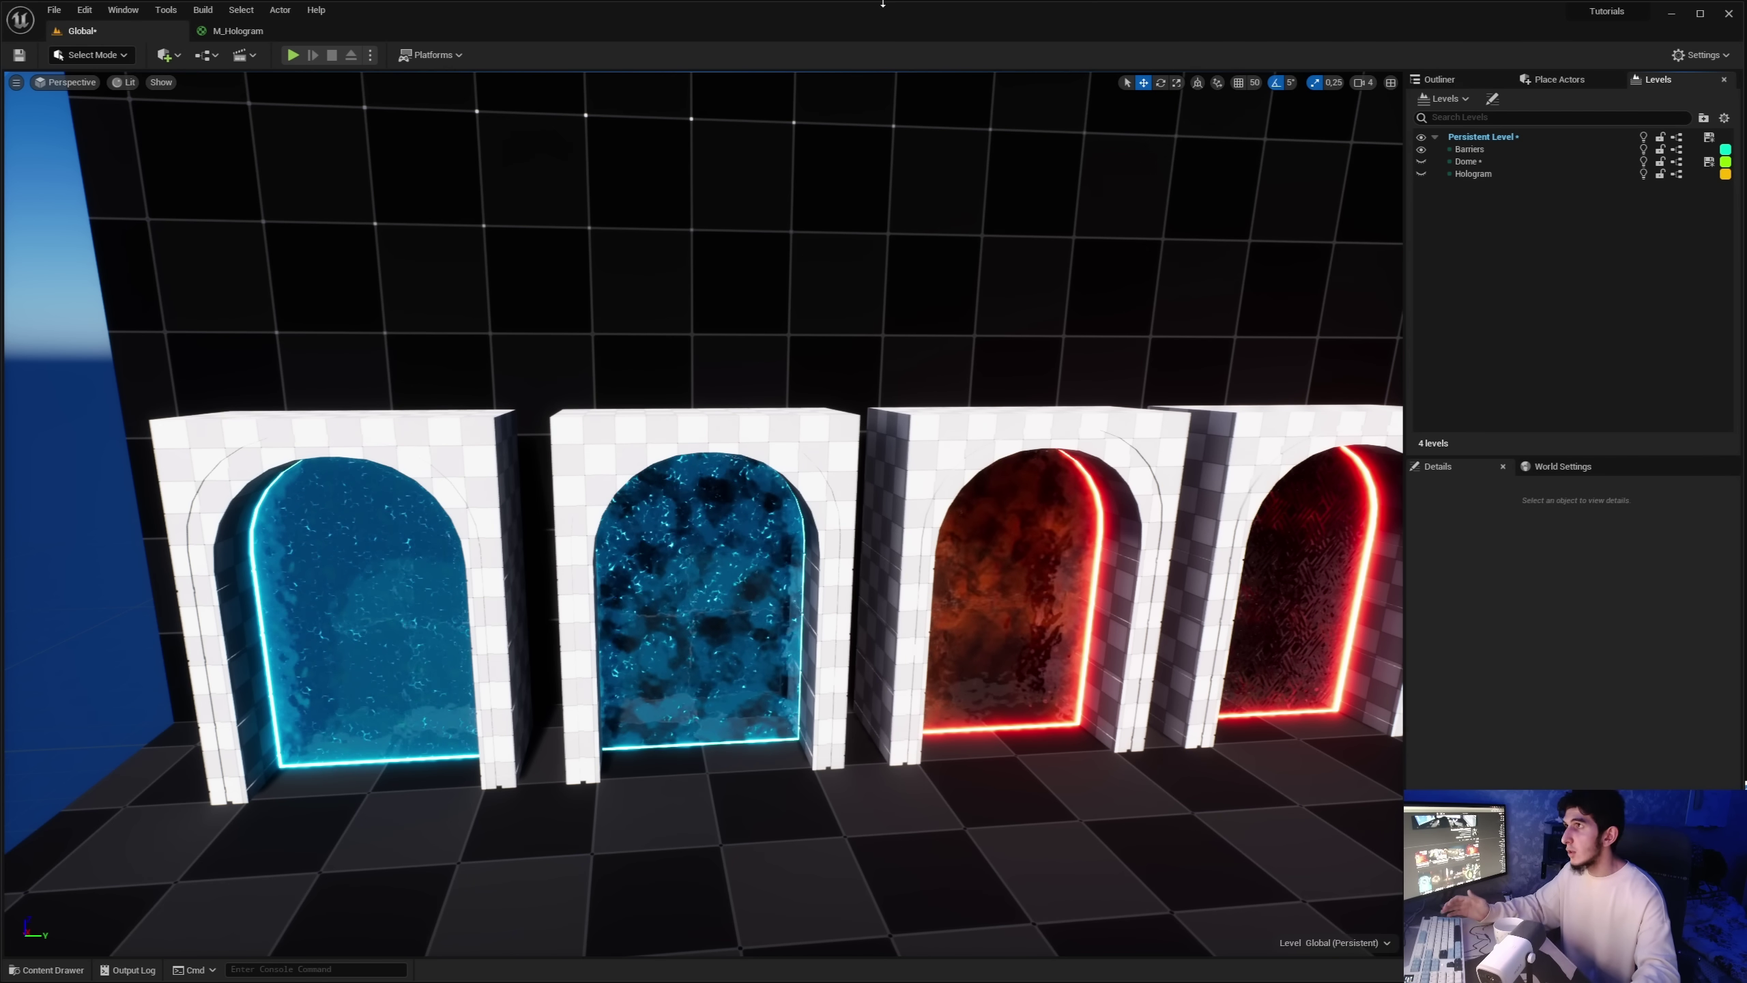
Return to the M_Hologram graph and select, then deselect, several comment groups
click(236, 31)
click(1295, 398)
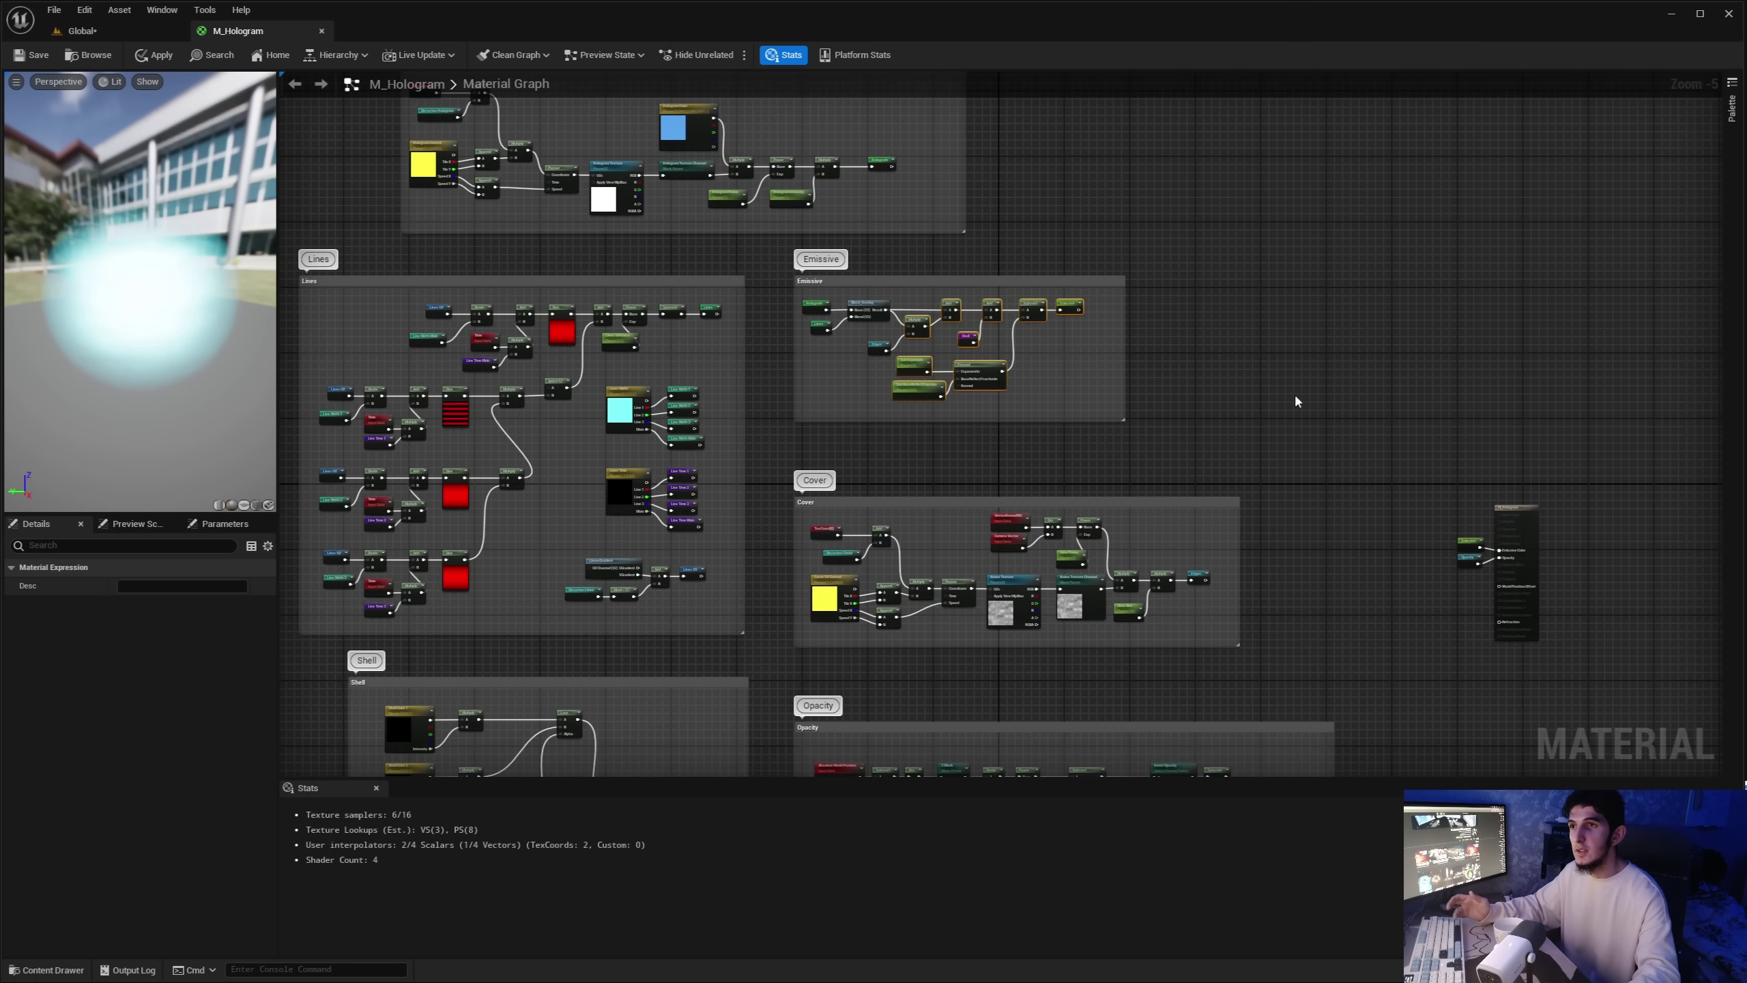
scroll(1295, 398, down, 2)
drag(1383, 706, 1340, 693)
click(664, 187)
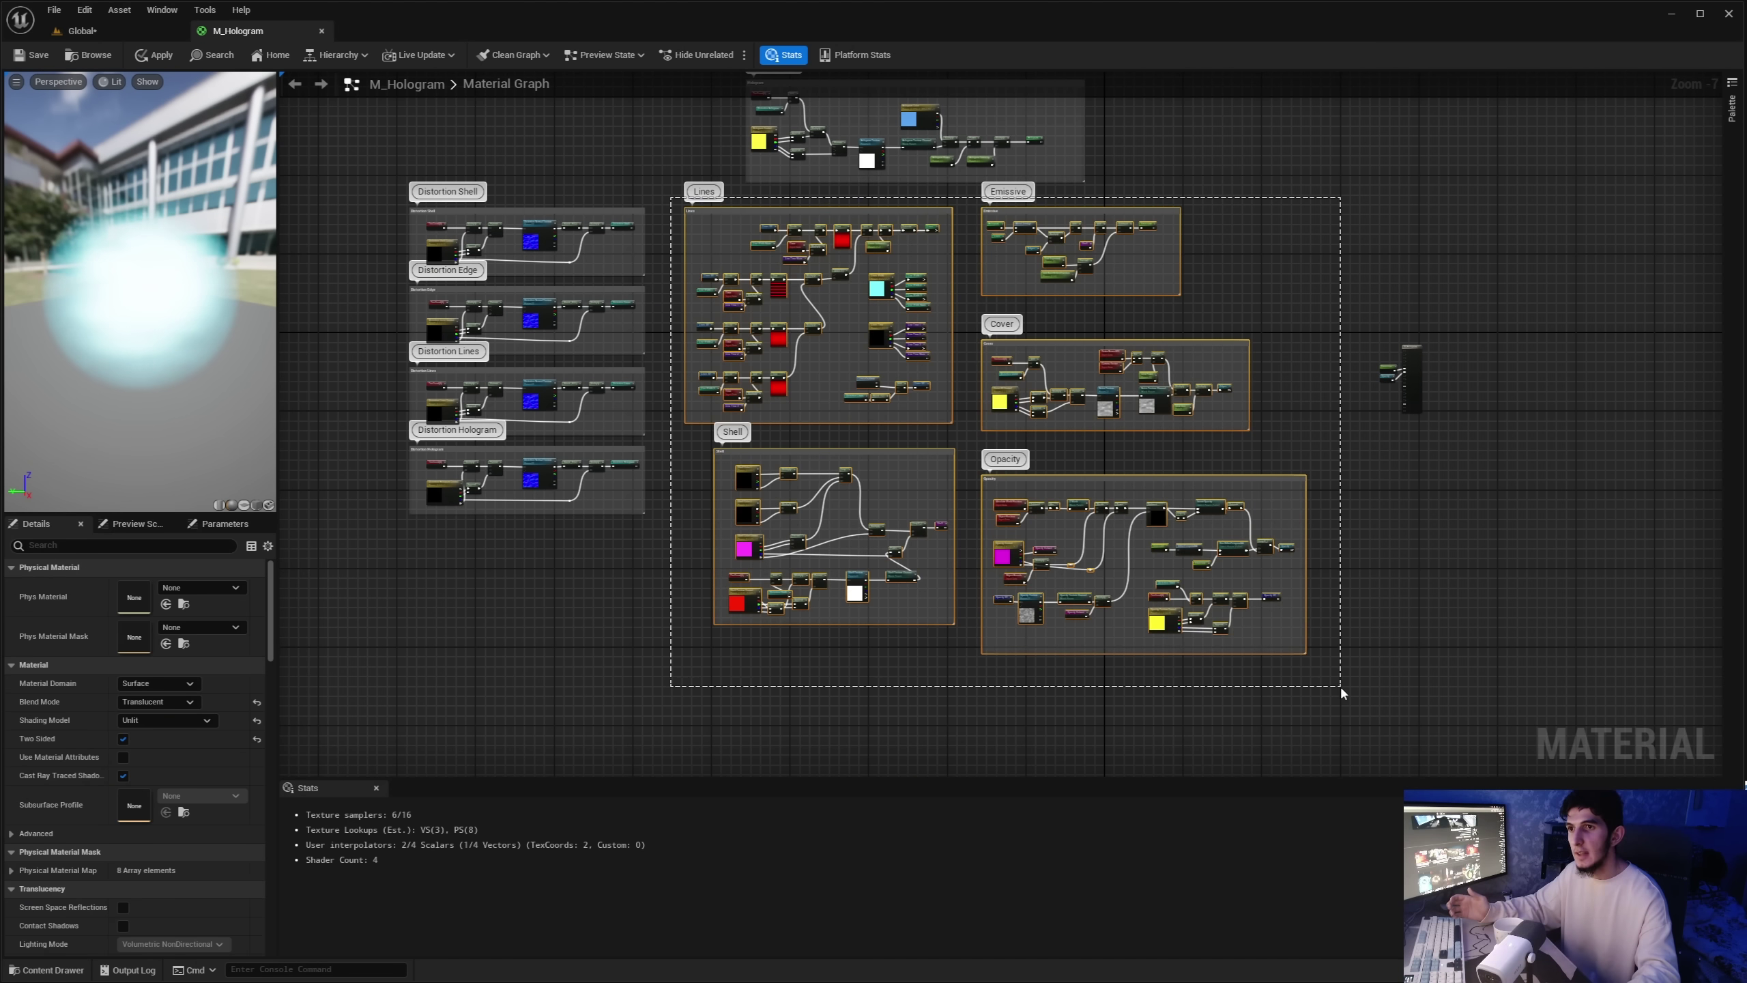
click(1320, 609)
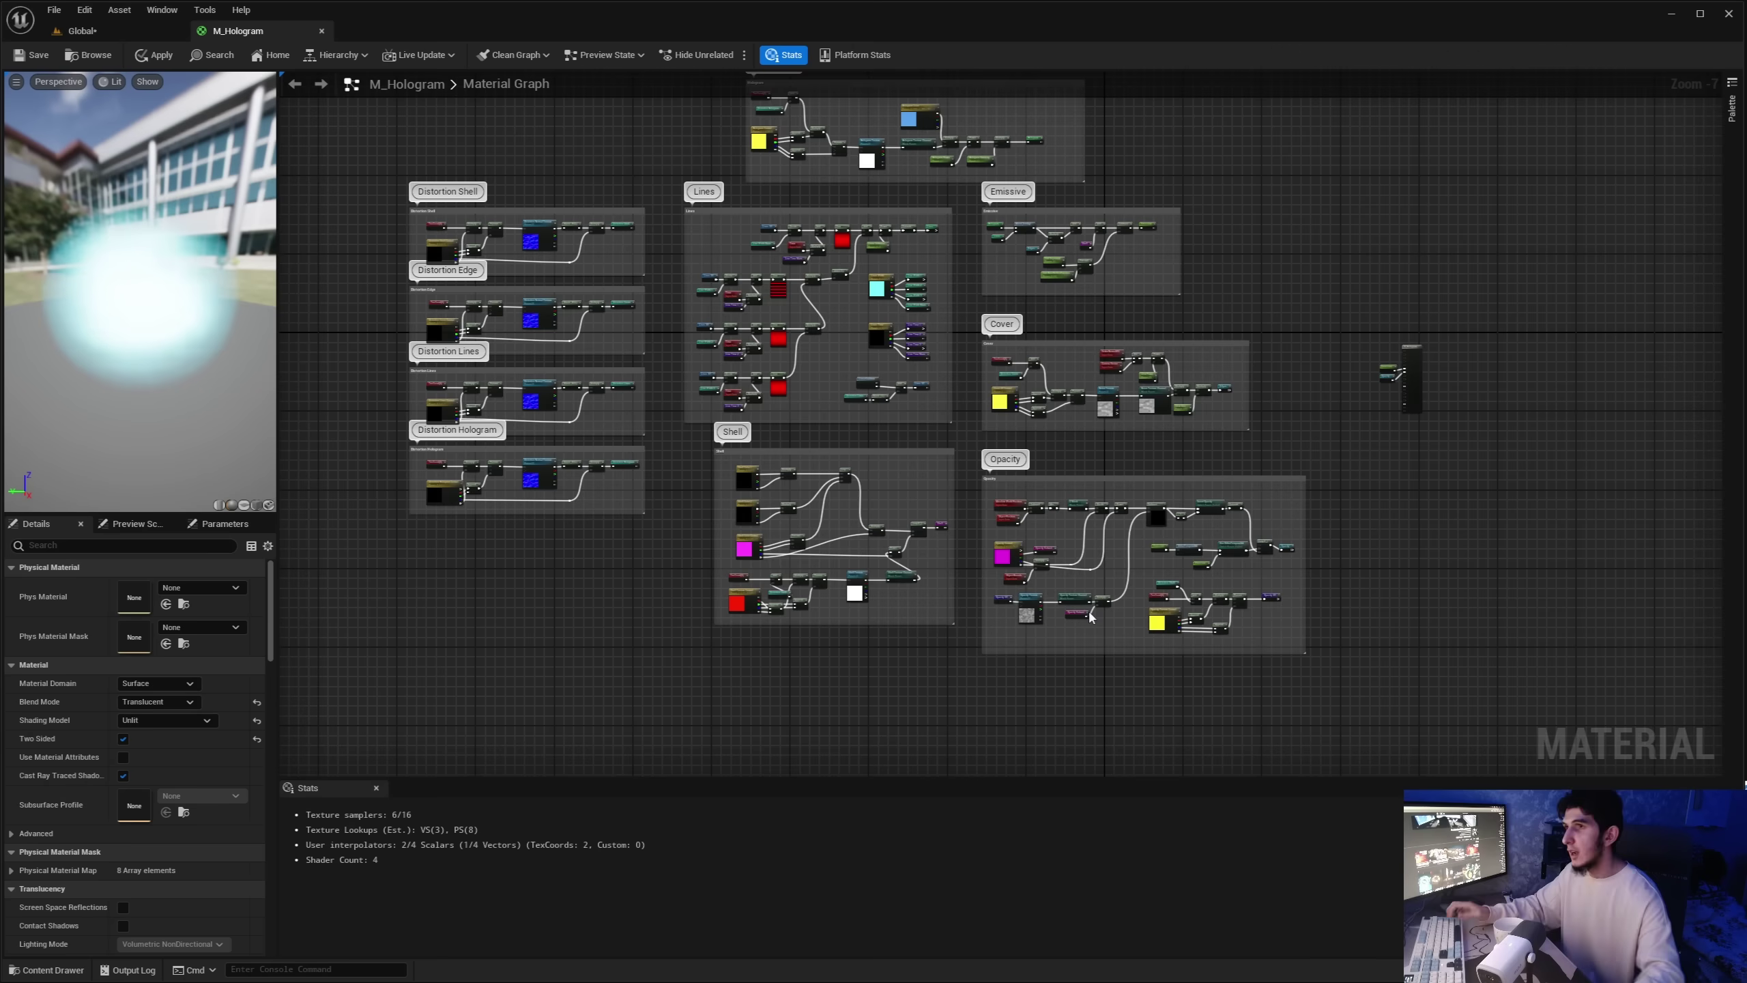
Browse the Content Drawer to the __Tutorial_Shaders > Maps folder
key(ctrl+space)
scroll(125, 813, up, 1)
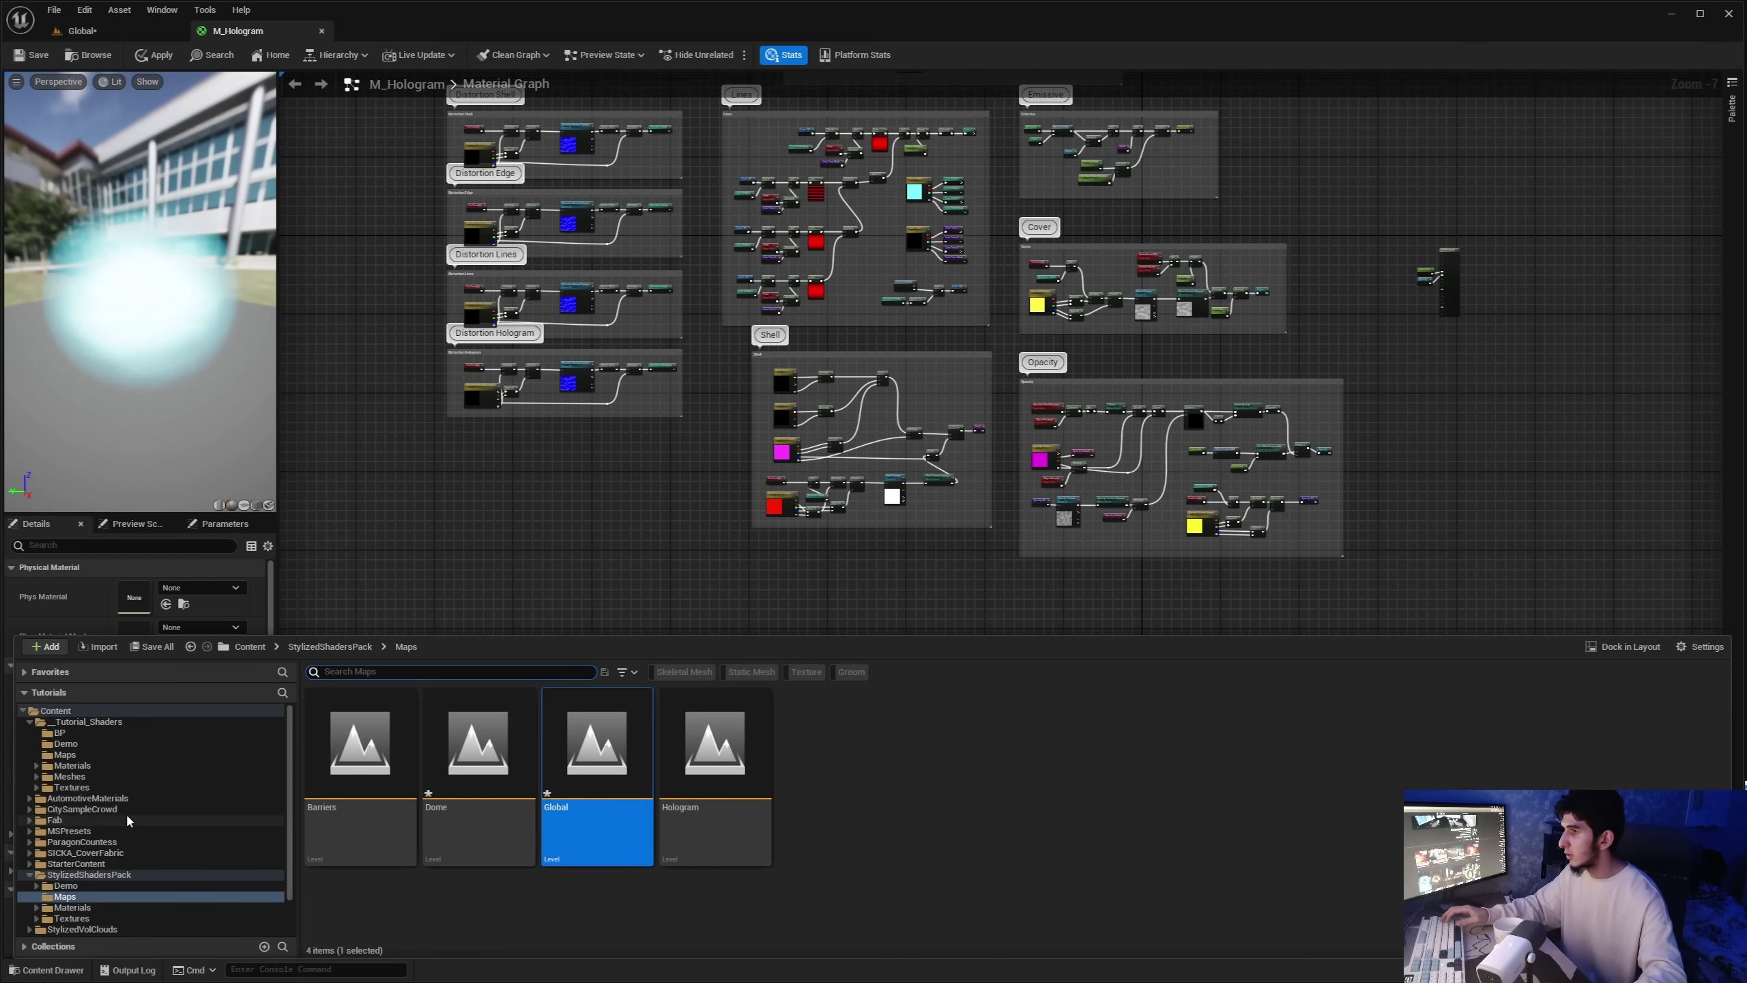
click(65, 754)
click(1020, 763)
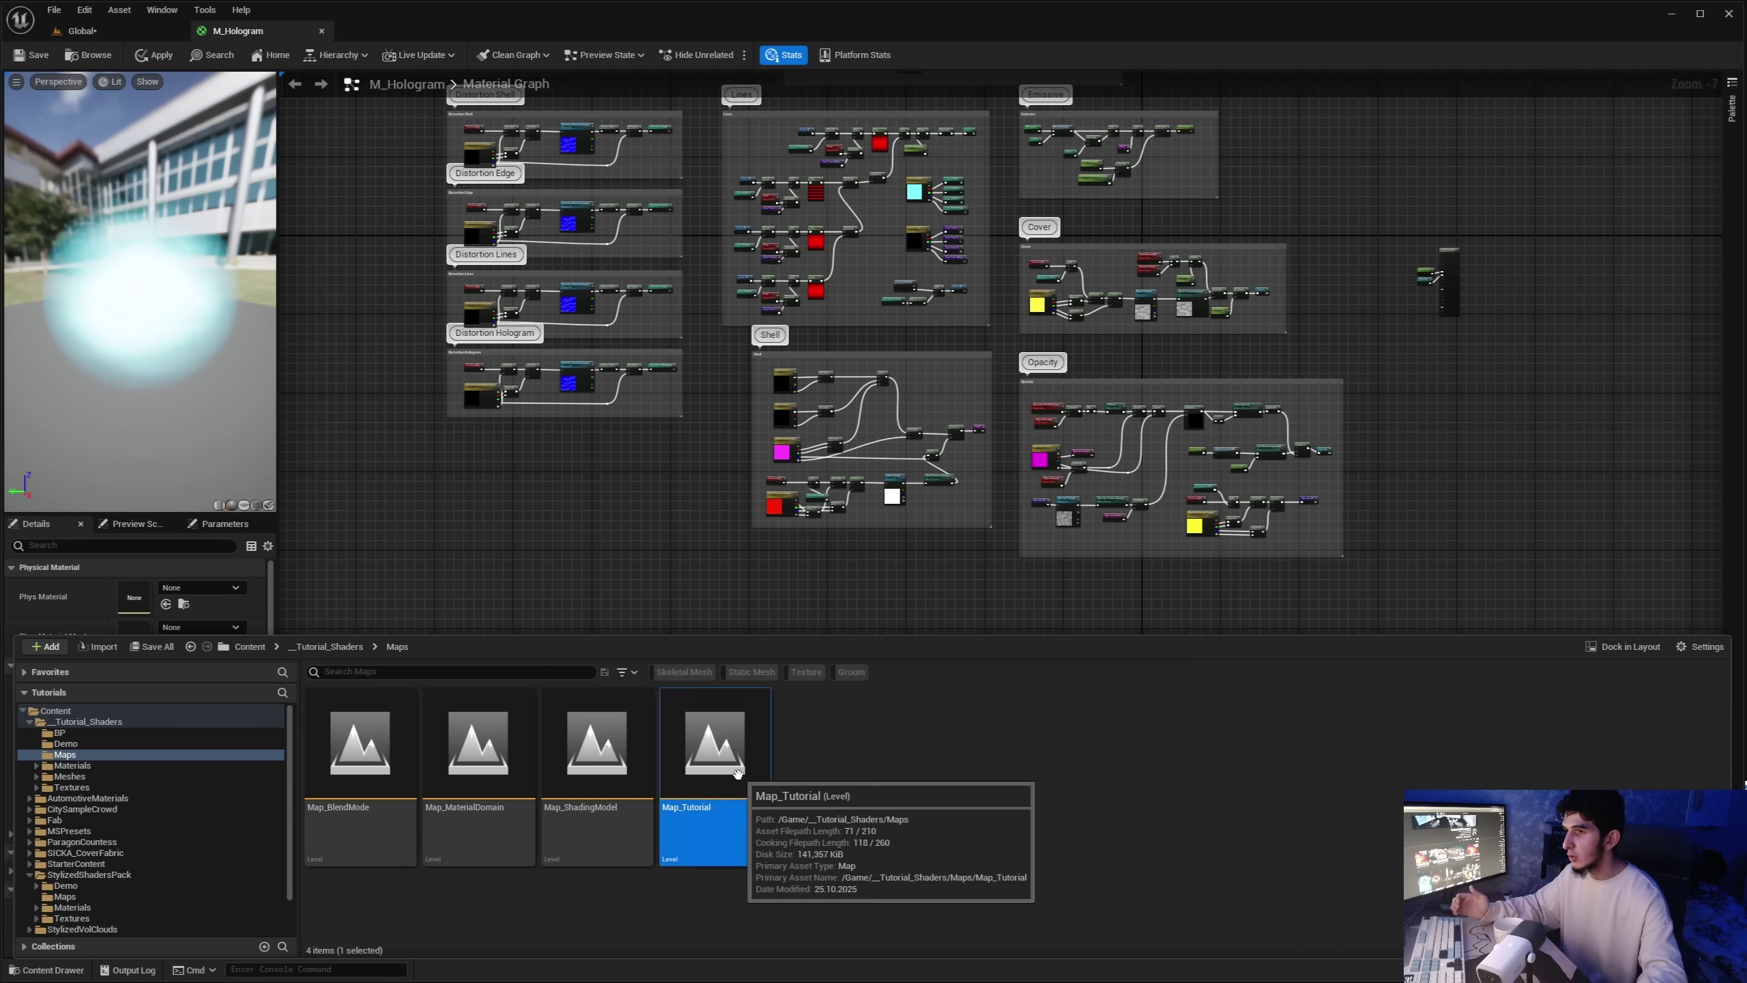
Open the Map_Tutorial level, choosing Don't Save for other assets
double_click(715, 812)
click(989, 653)
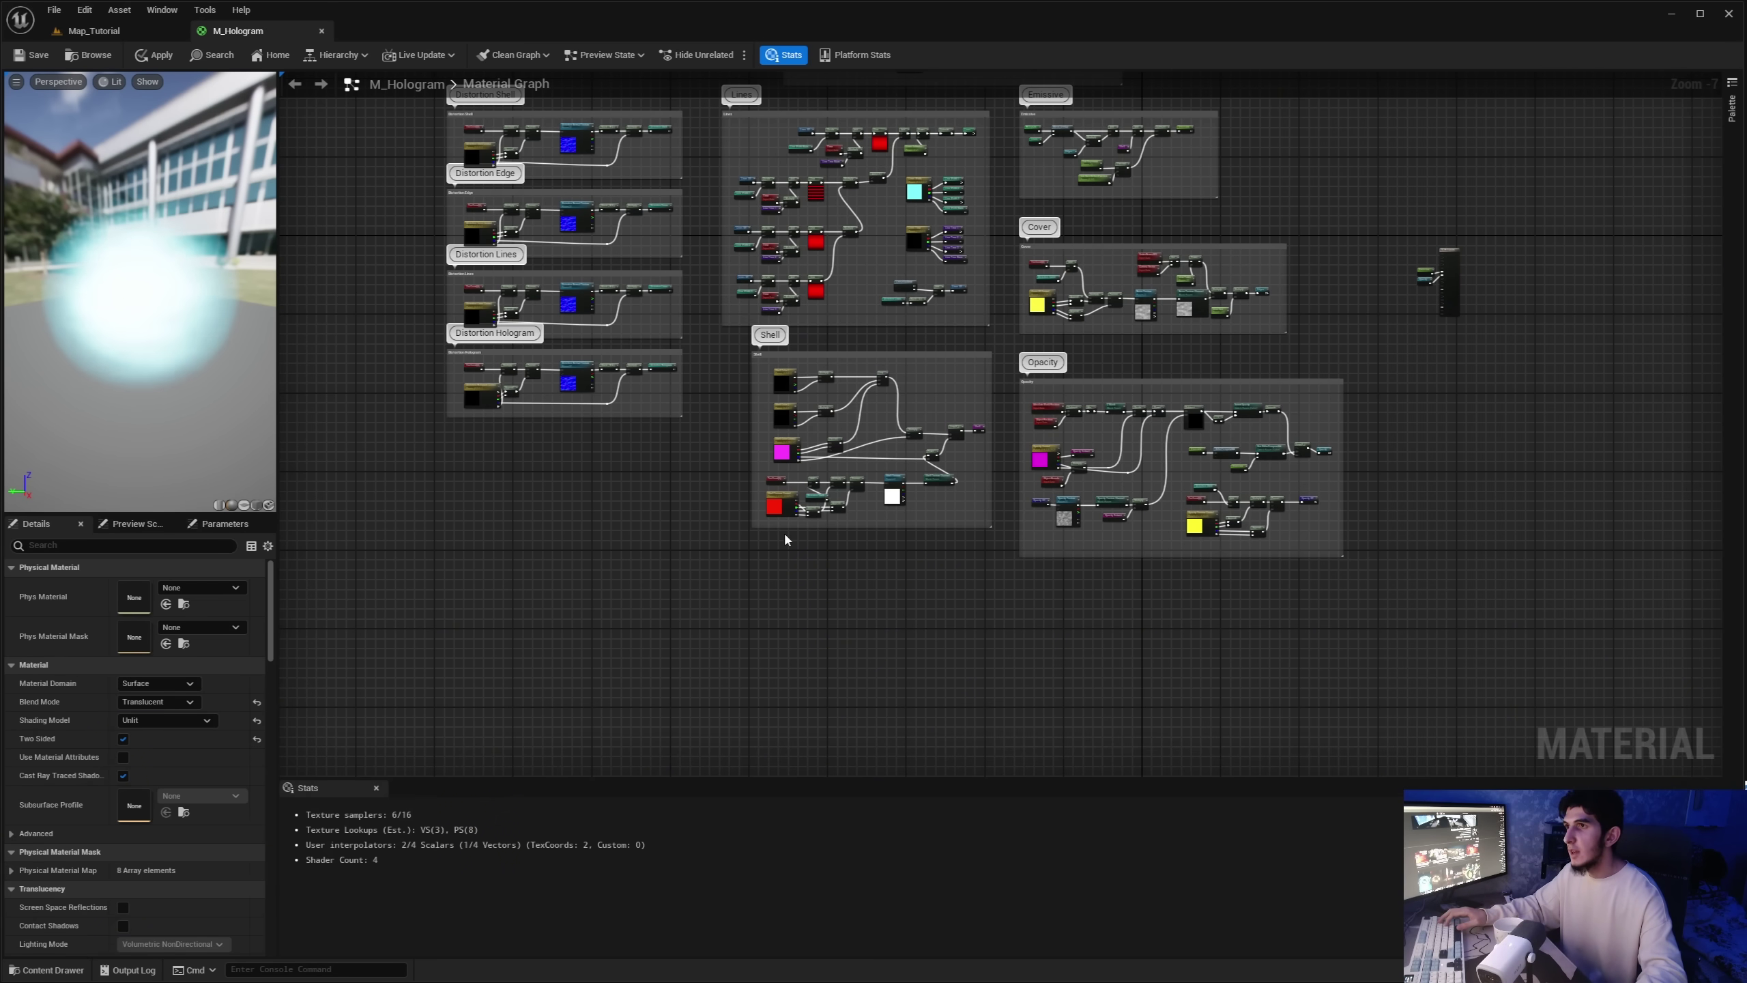
click(82, 30)
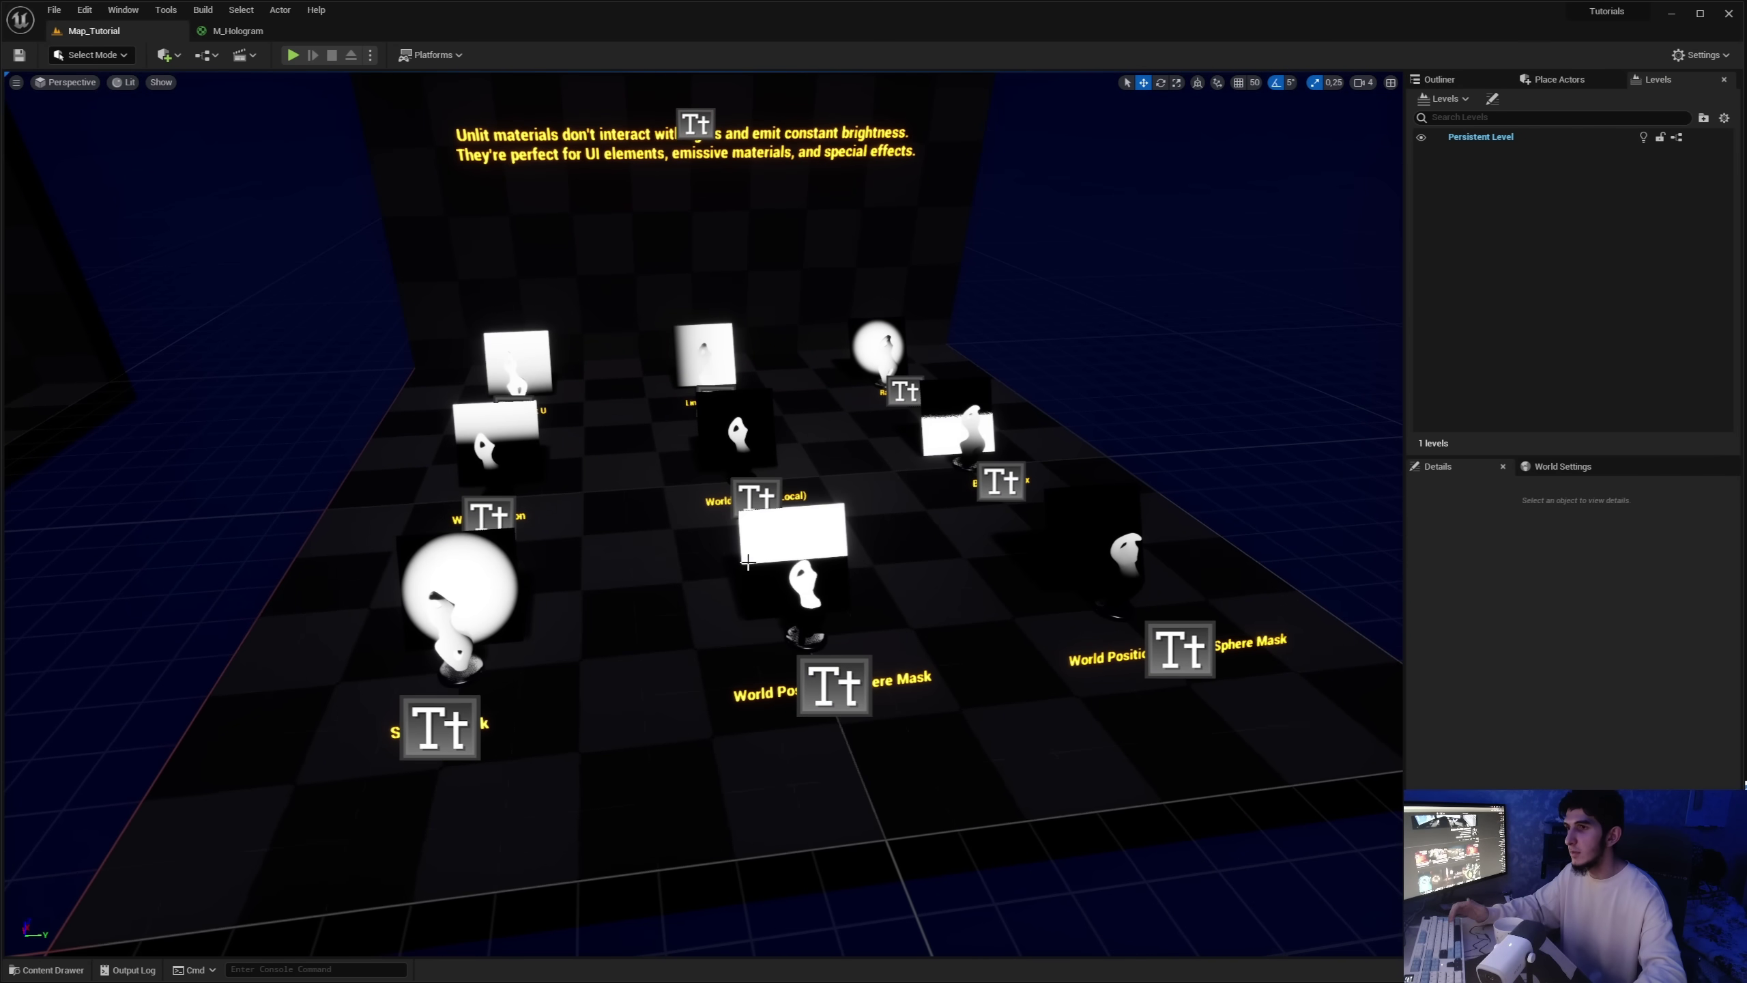
Open the sphere-mask plane's M_T_SphereMask_WorldPosition material and box-select its node chain
click(825, 599)
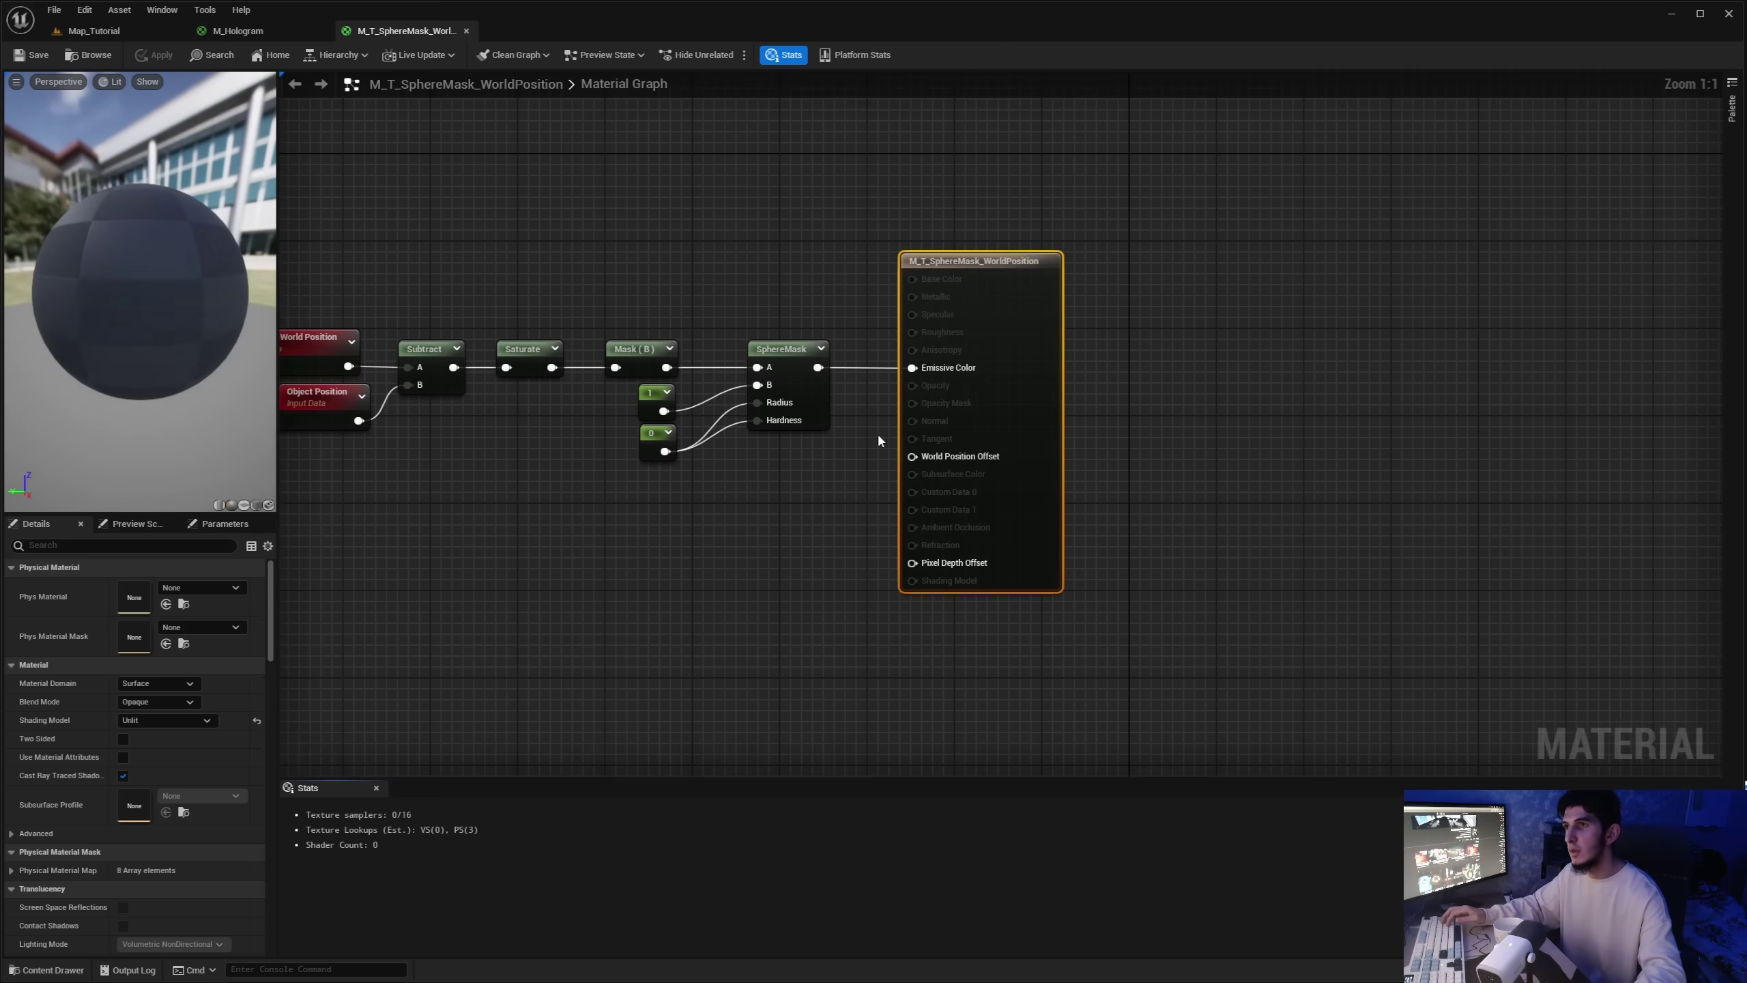
scroll(877, 431, down, 1)
drag(709, 306, 791, 313)
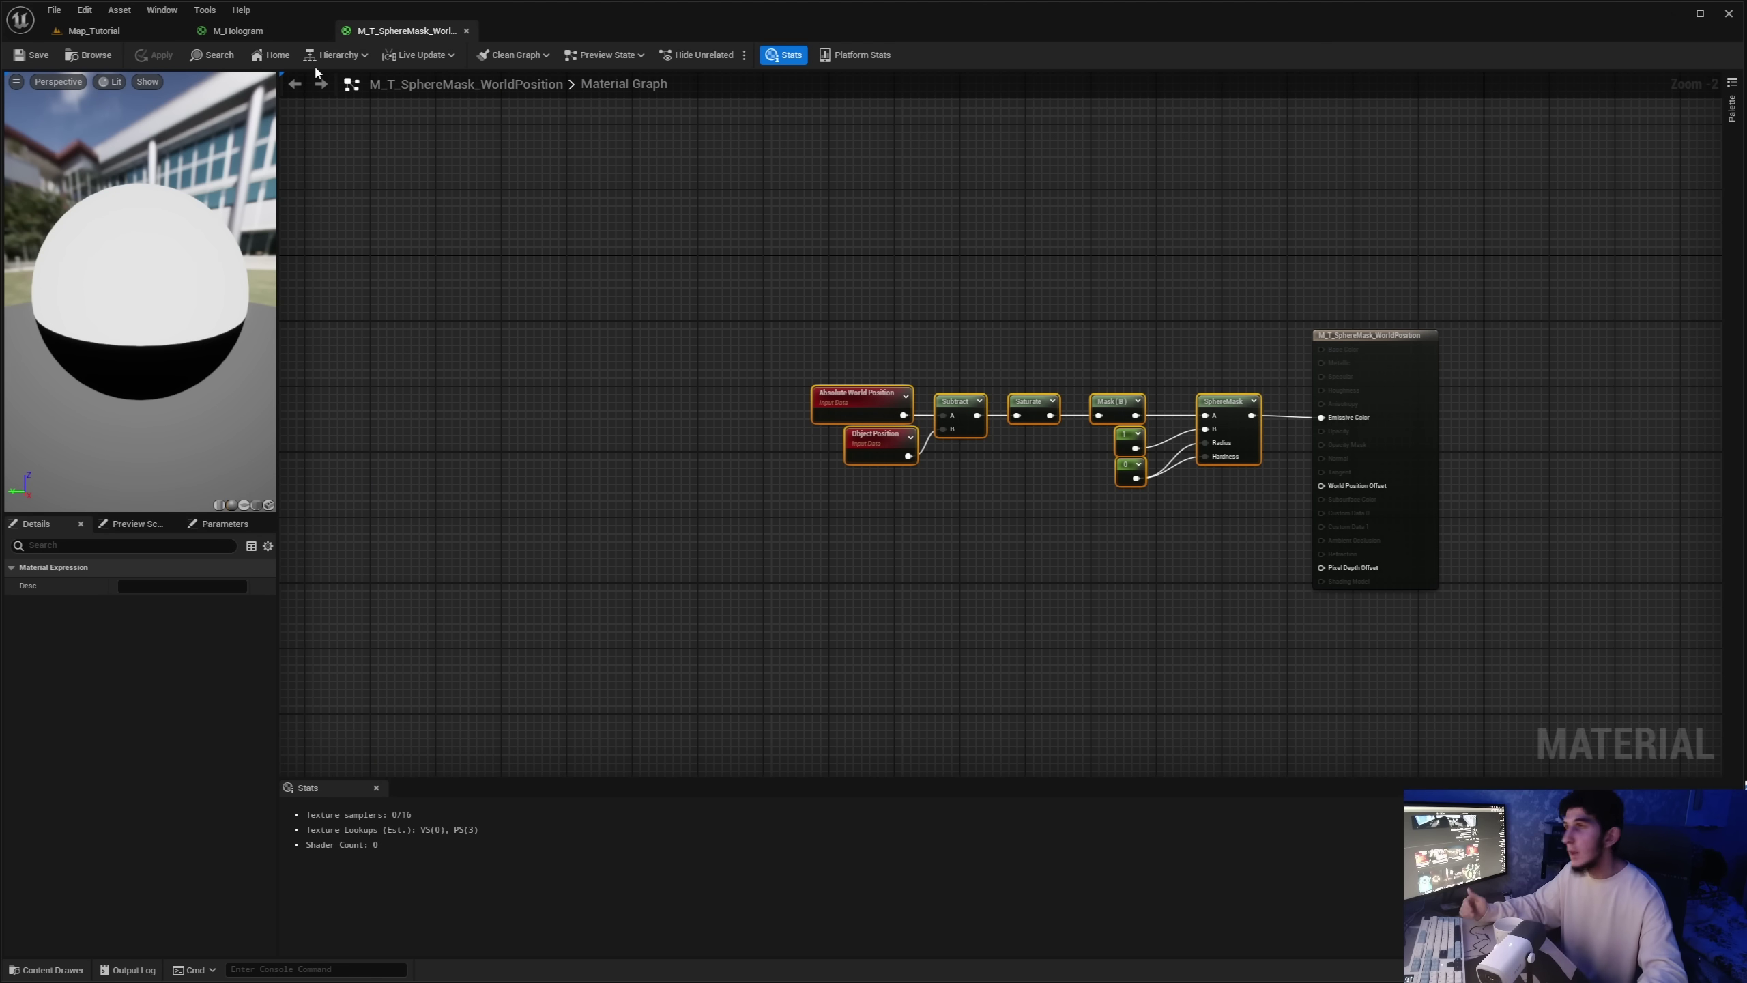
Pull the Map_Tutorial camera back, then switch via the sphere-mask graph to M_Hologram
click(94, 31)
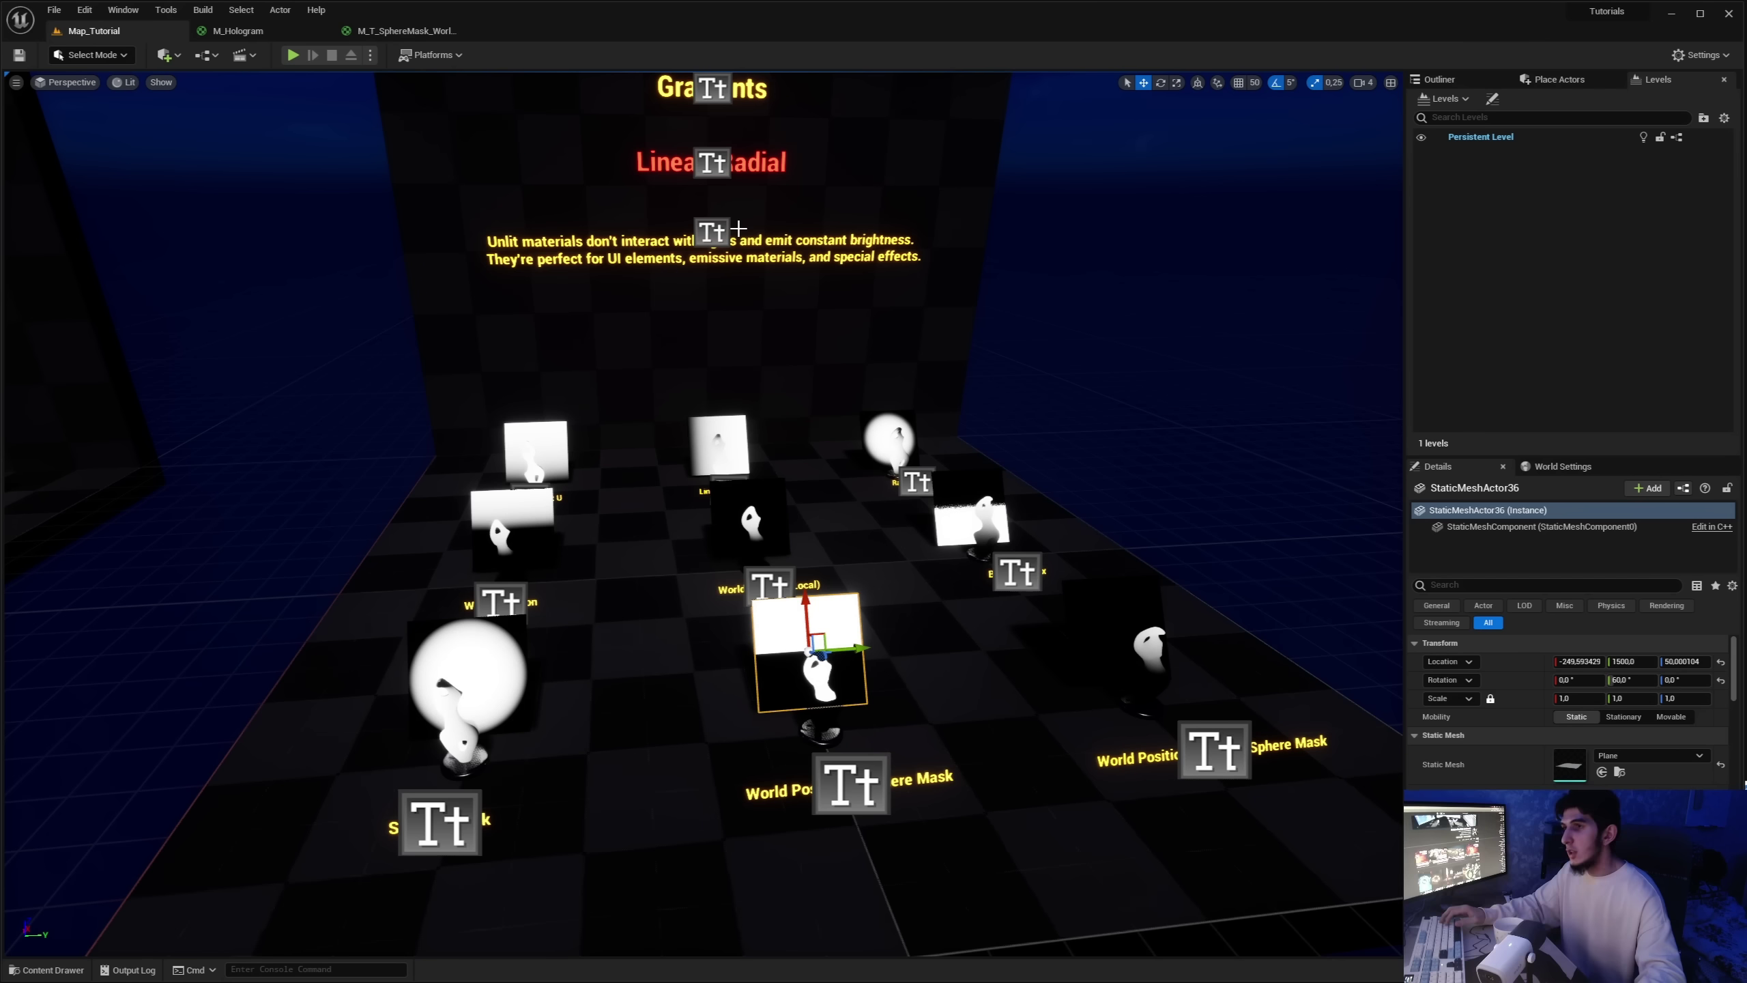
right_drag(825, 237, 826, 237)
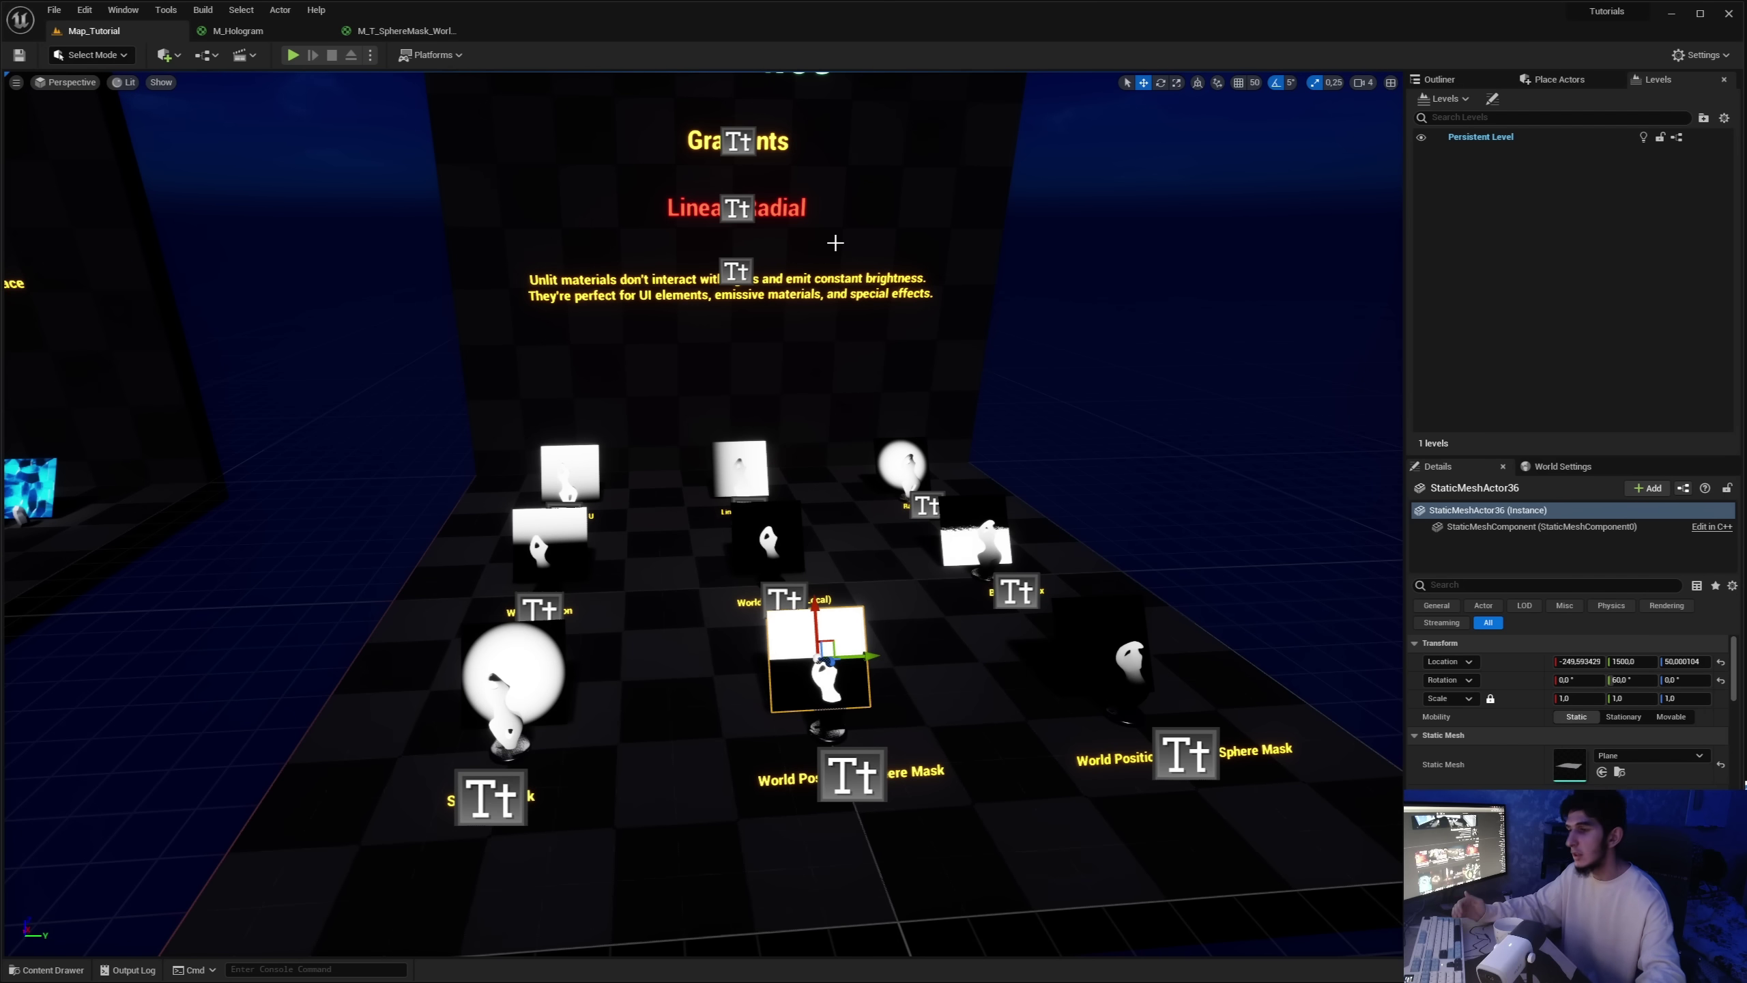
click(399, 30)
click(239, 30)
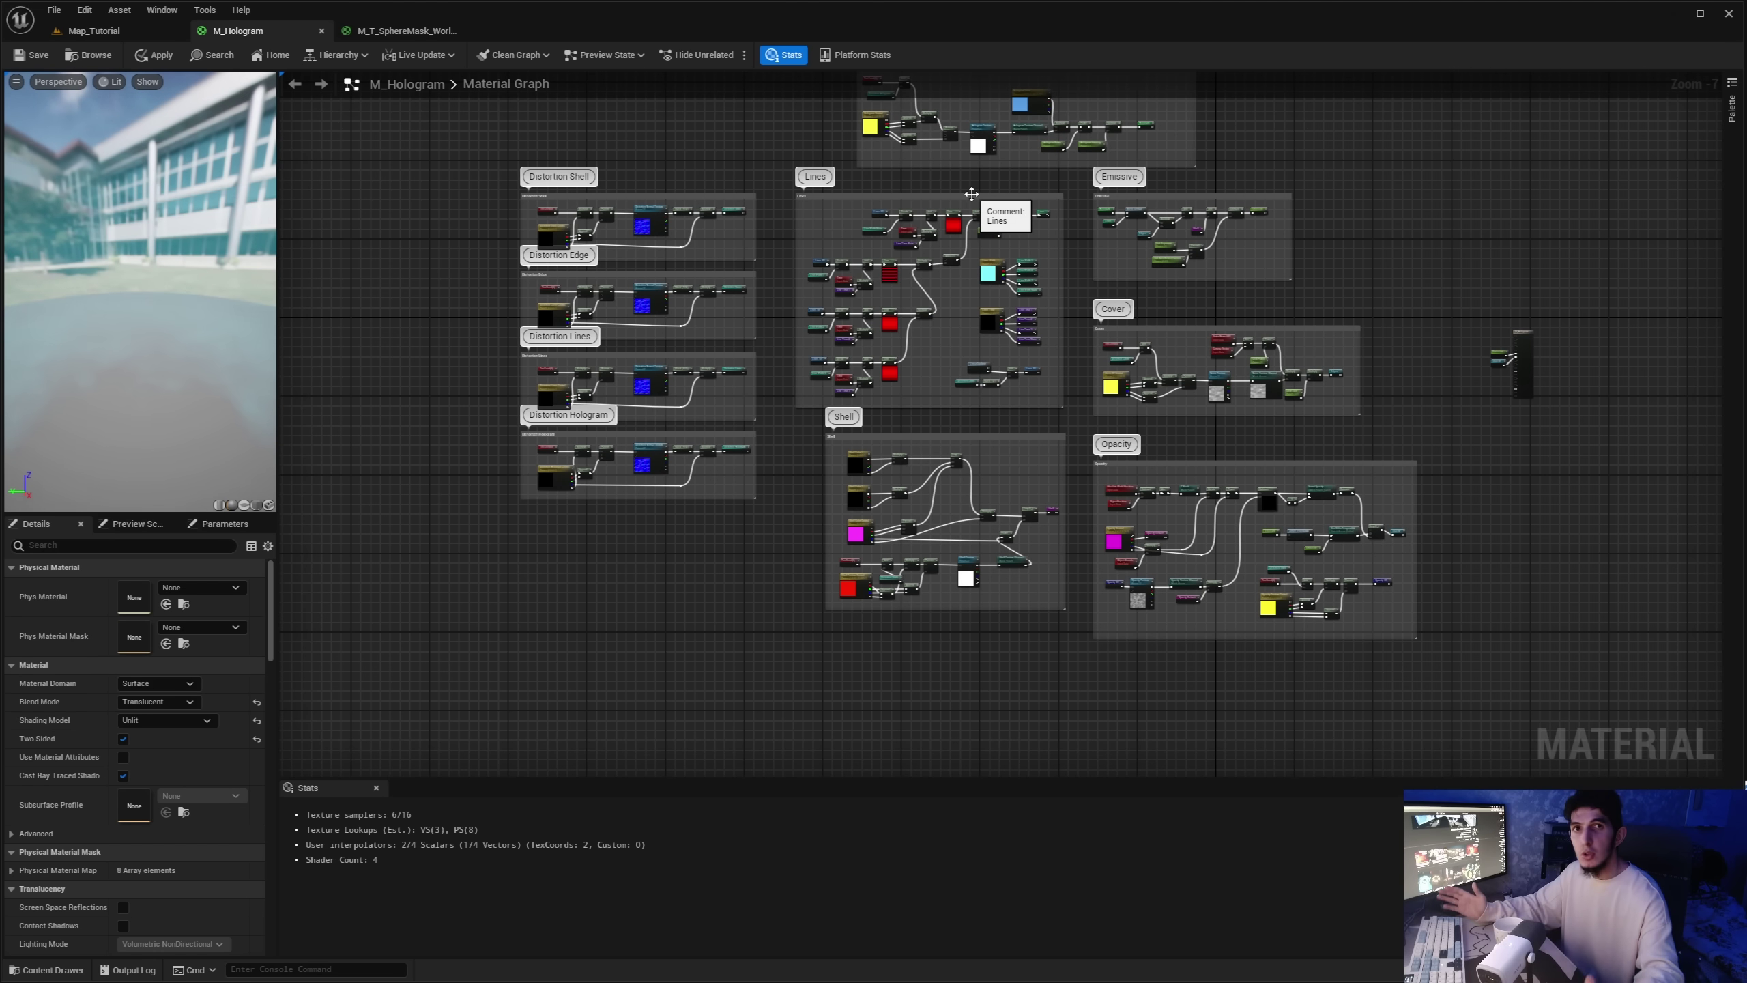
Centre the M_Hologram comment groups and box-select the Emissive and Opacity output nodes
right_drag(787, 149, 639, 290)
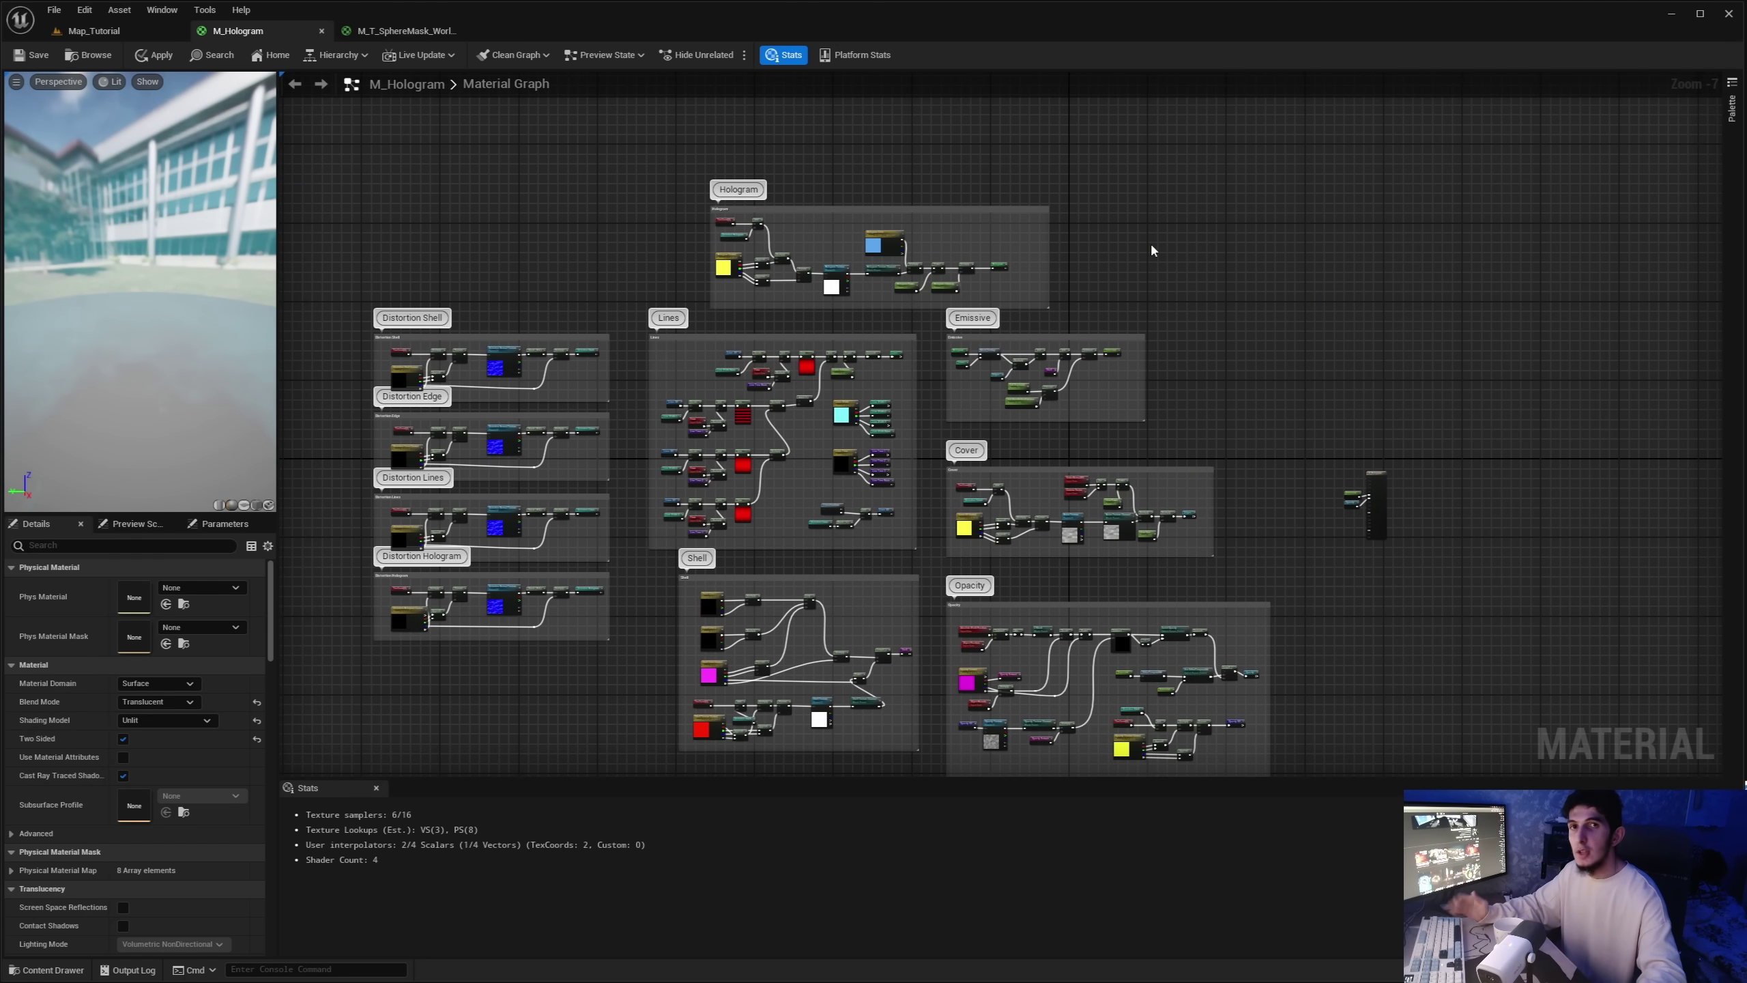
right_drag(1202, 274, 1170, 193)
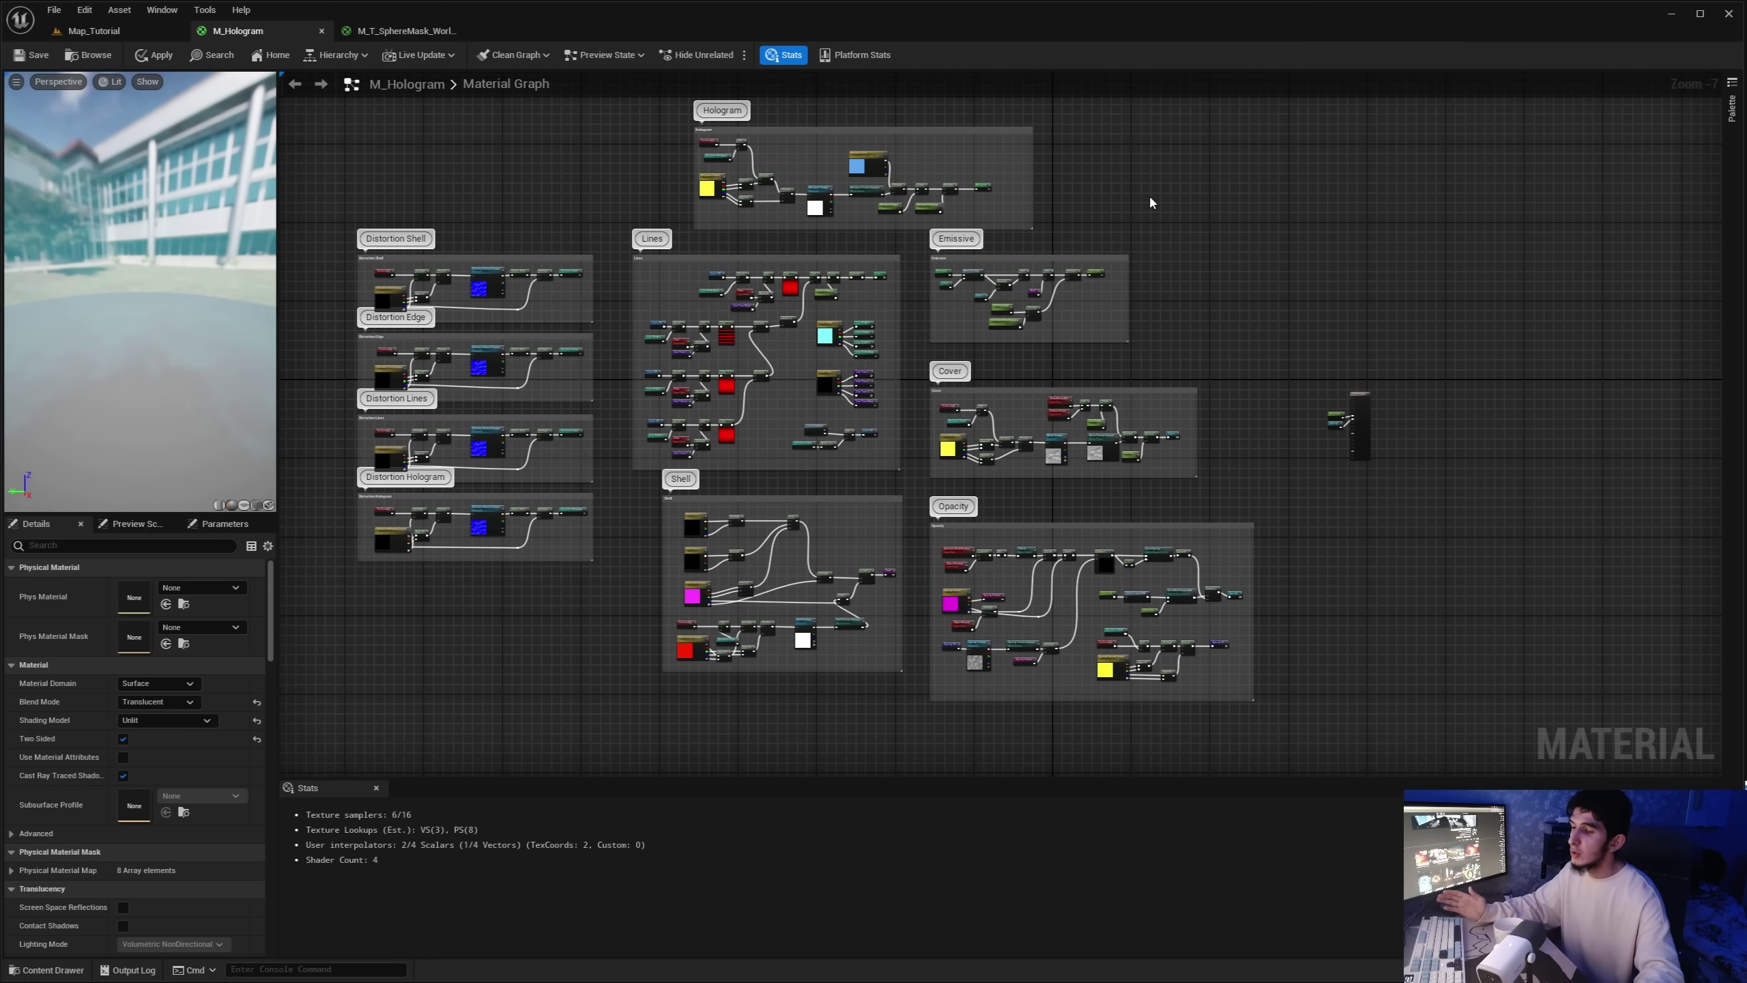
scroll(1163, 285, up, 5)
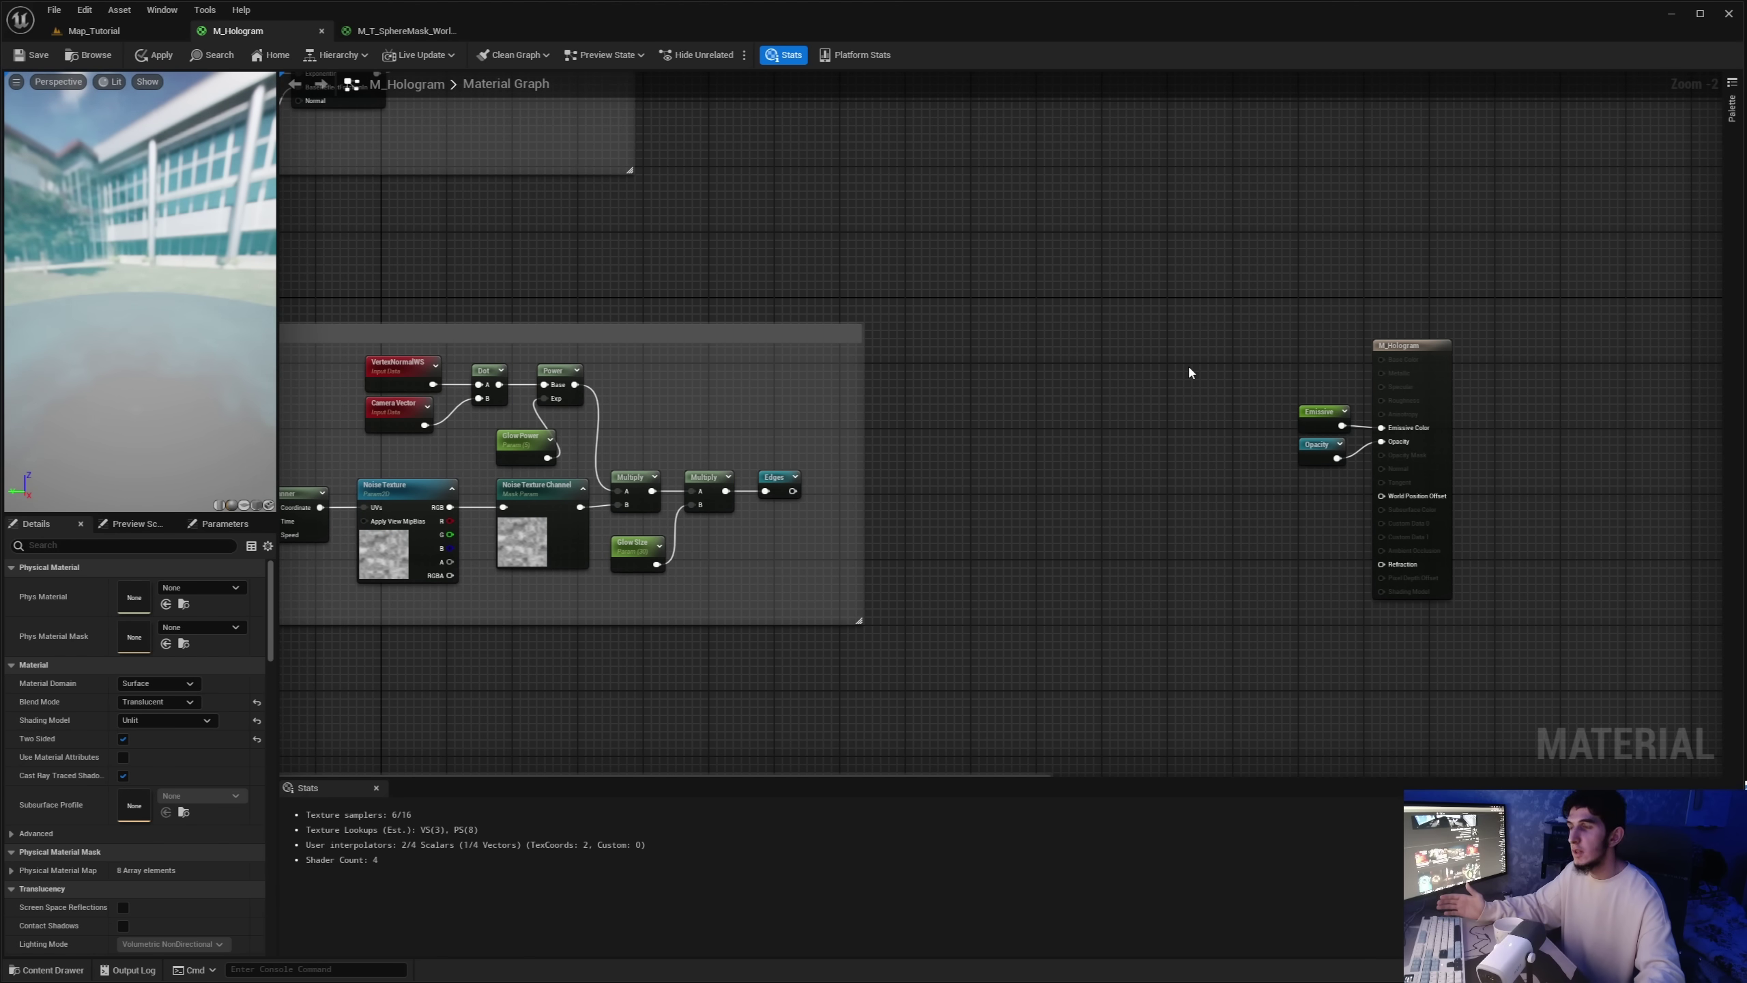
scroll(1211, 368, down, 5)
scroll(1101, 386, up, 6)
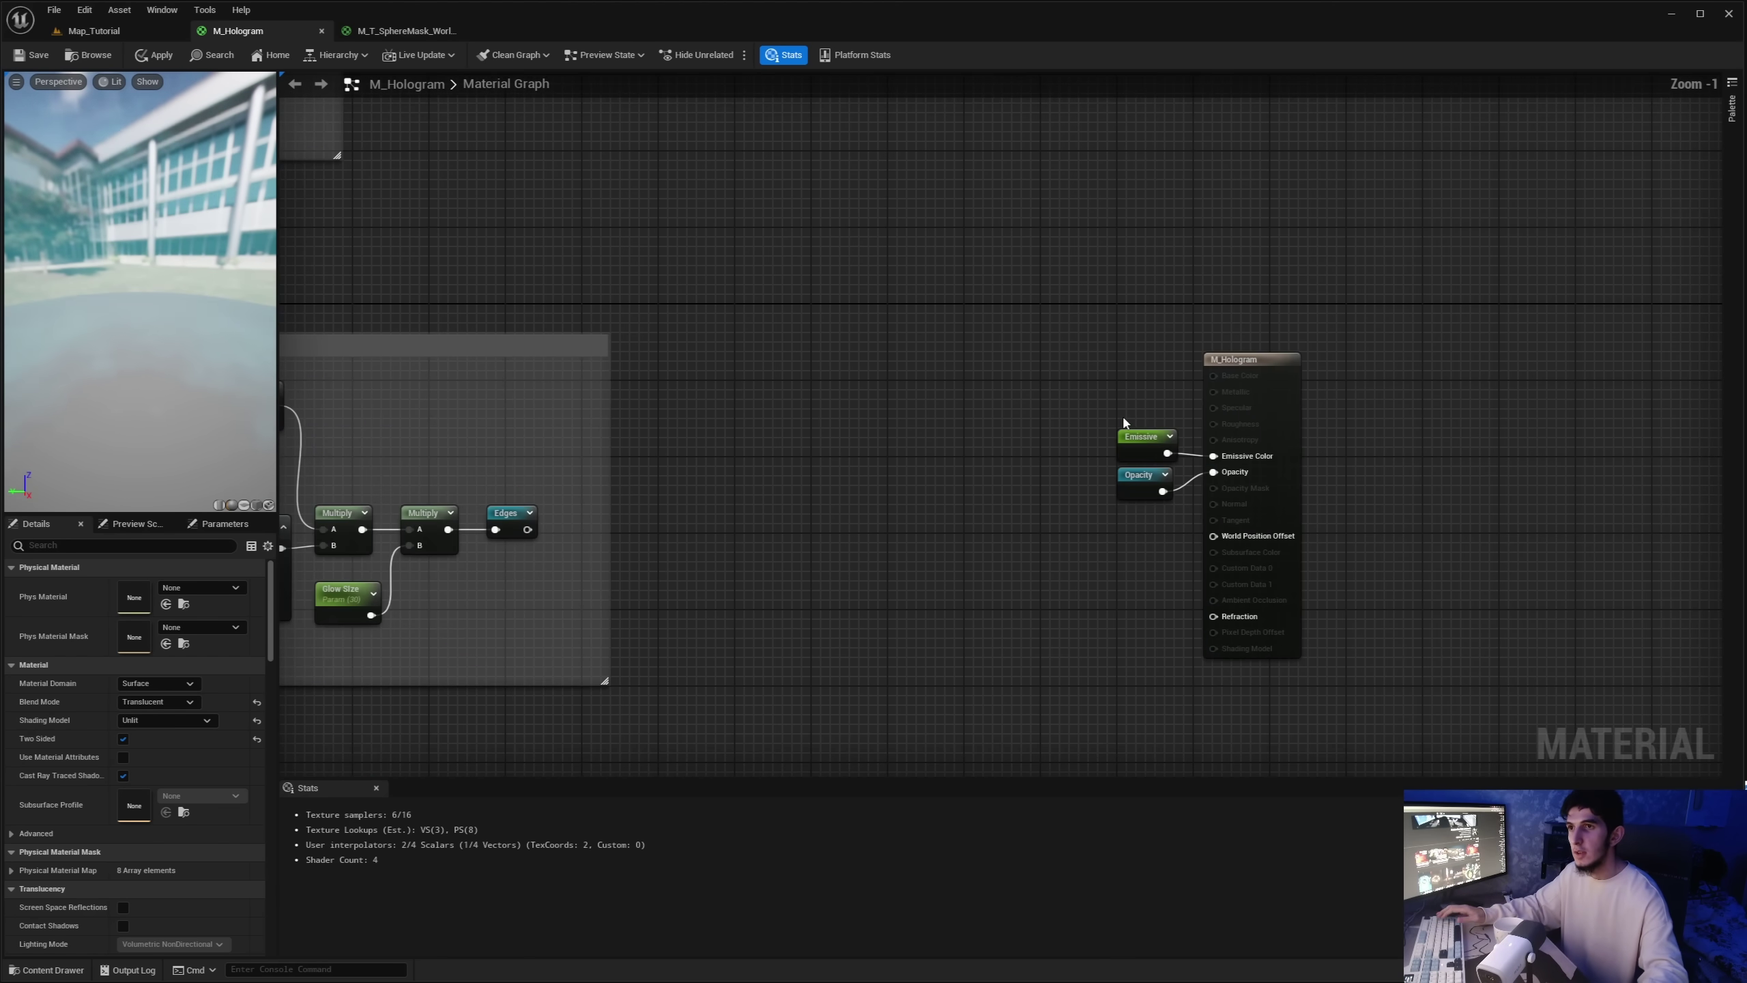
drag(1041, 388, 1196, 475)
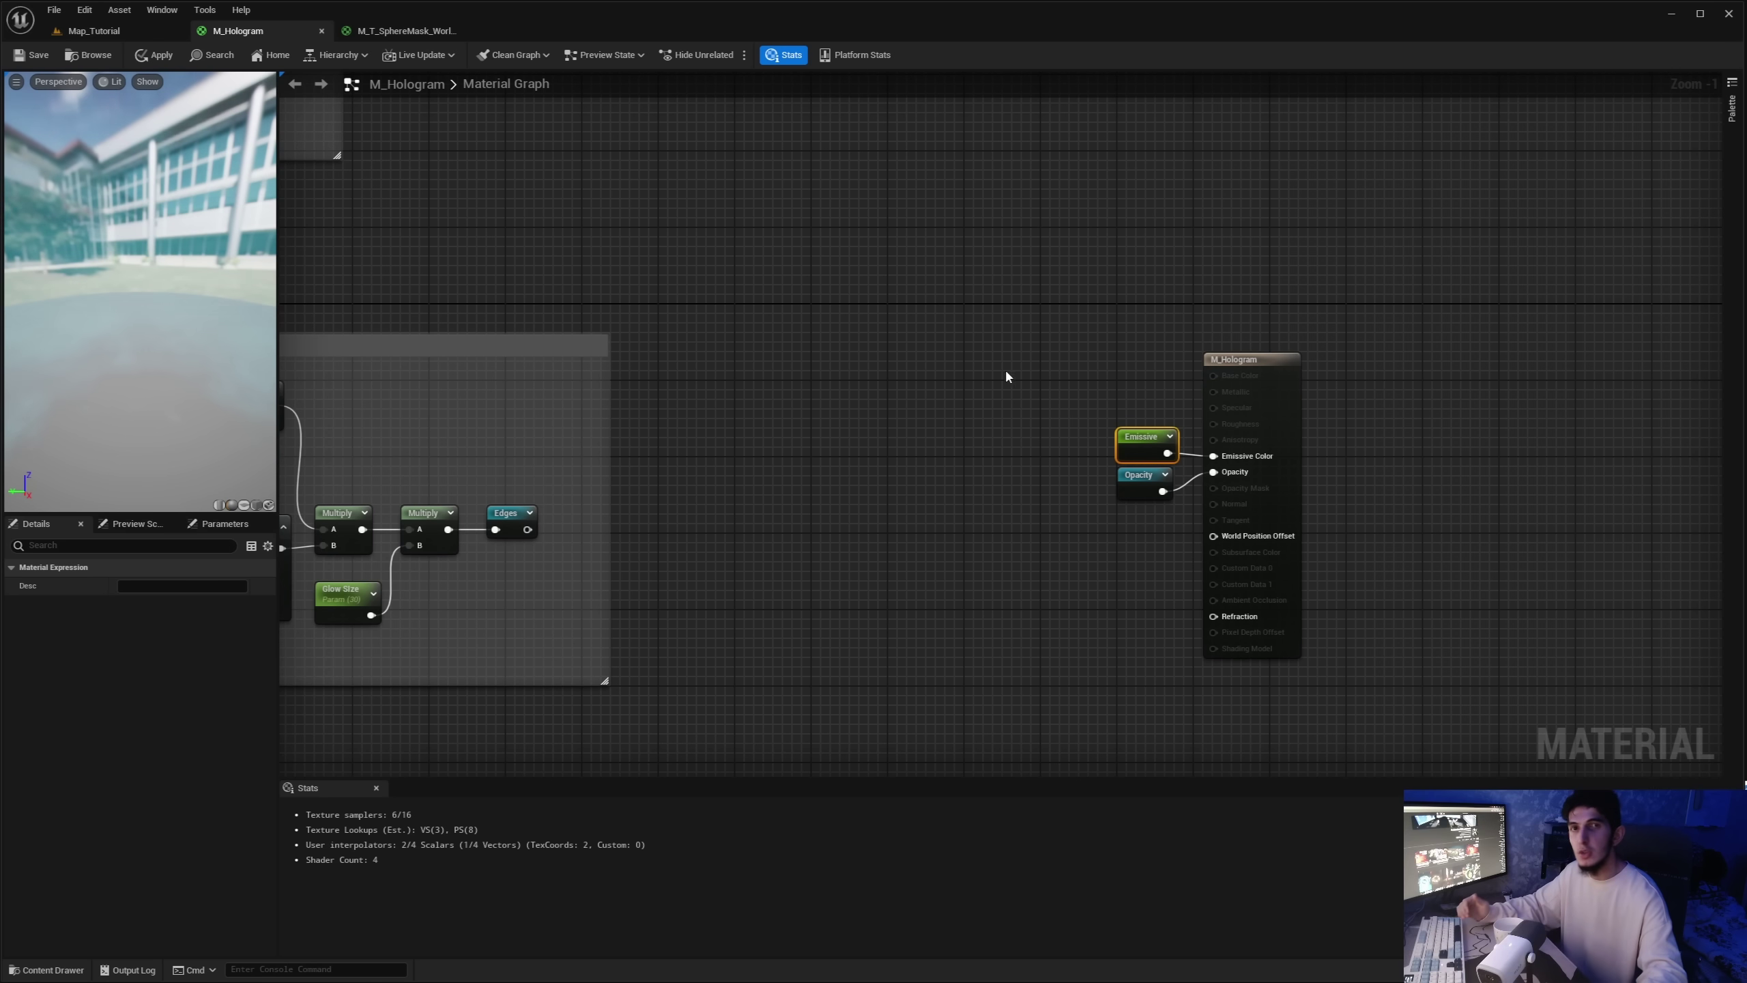
Pan past the Cover group to the Lines group, then return to the Map_Tutorial level
right_drag(1006, 379, 1505, 379)
scroll(1019, 416, down, 2)
scroll(1019, 416, down, 1)
right_drag(358, 344, 643, 340)
scroll(643, 340, up, 2)
scroll(643, 341, up, 1)
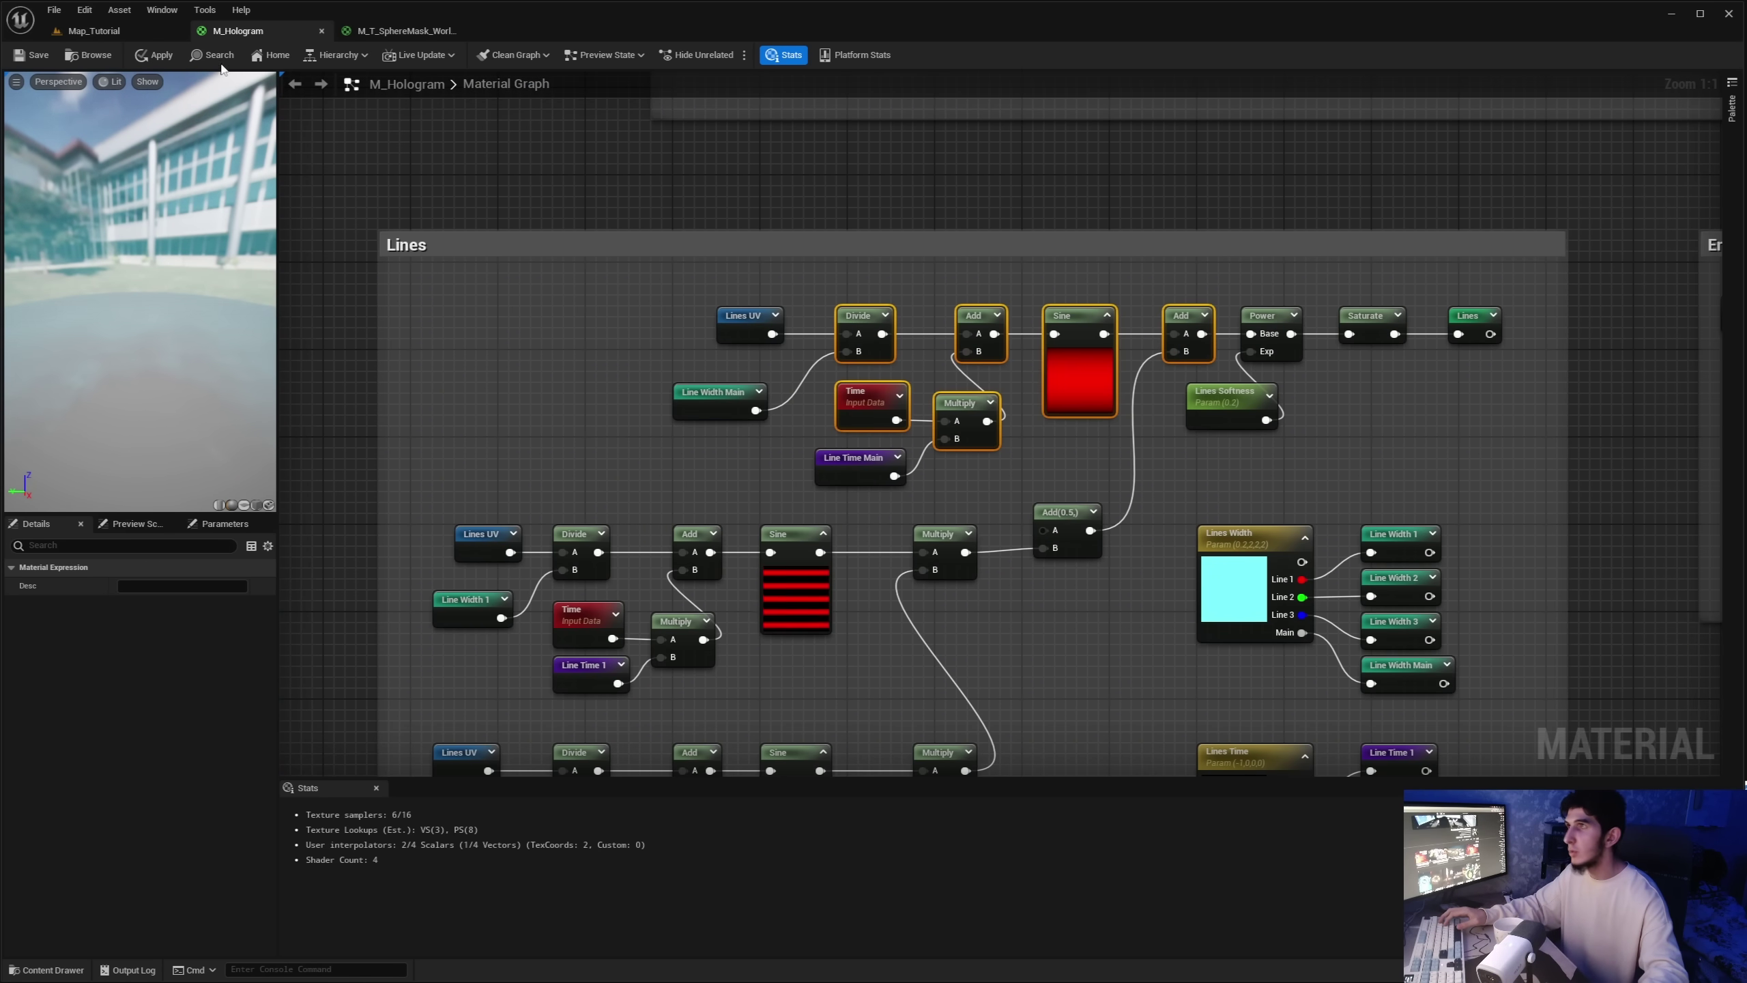
click(94, 30)
Select the central gradient demo plane, then reopen the M_T_SphereMask_WorldPosition graph with nothing selected
scroll(684, 492, down, 3)
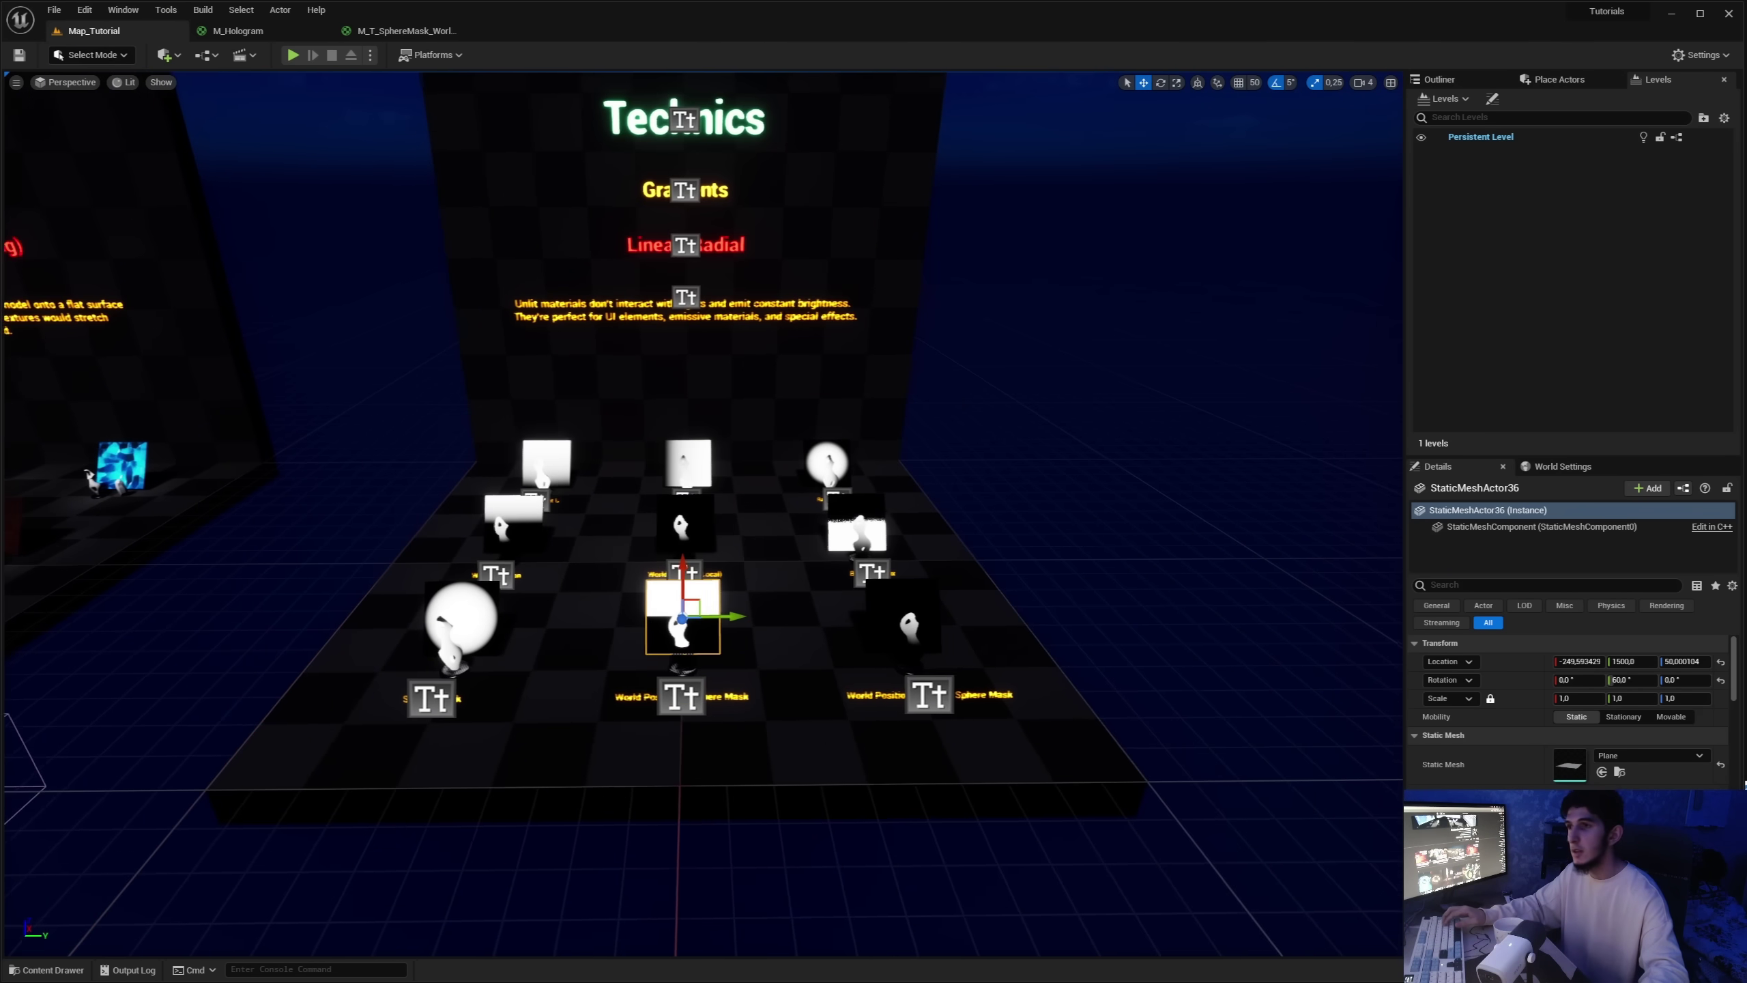
scroll(685, 492, up, 3)
click(683, 520)
scroll(811, 437, up, 3)
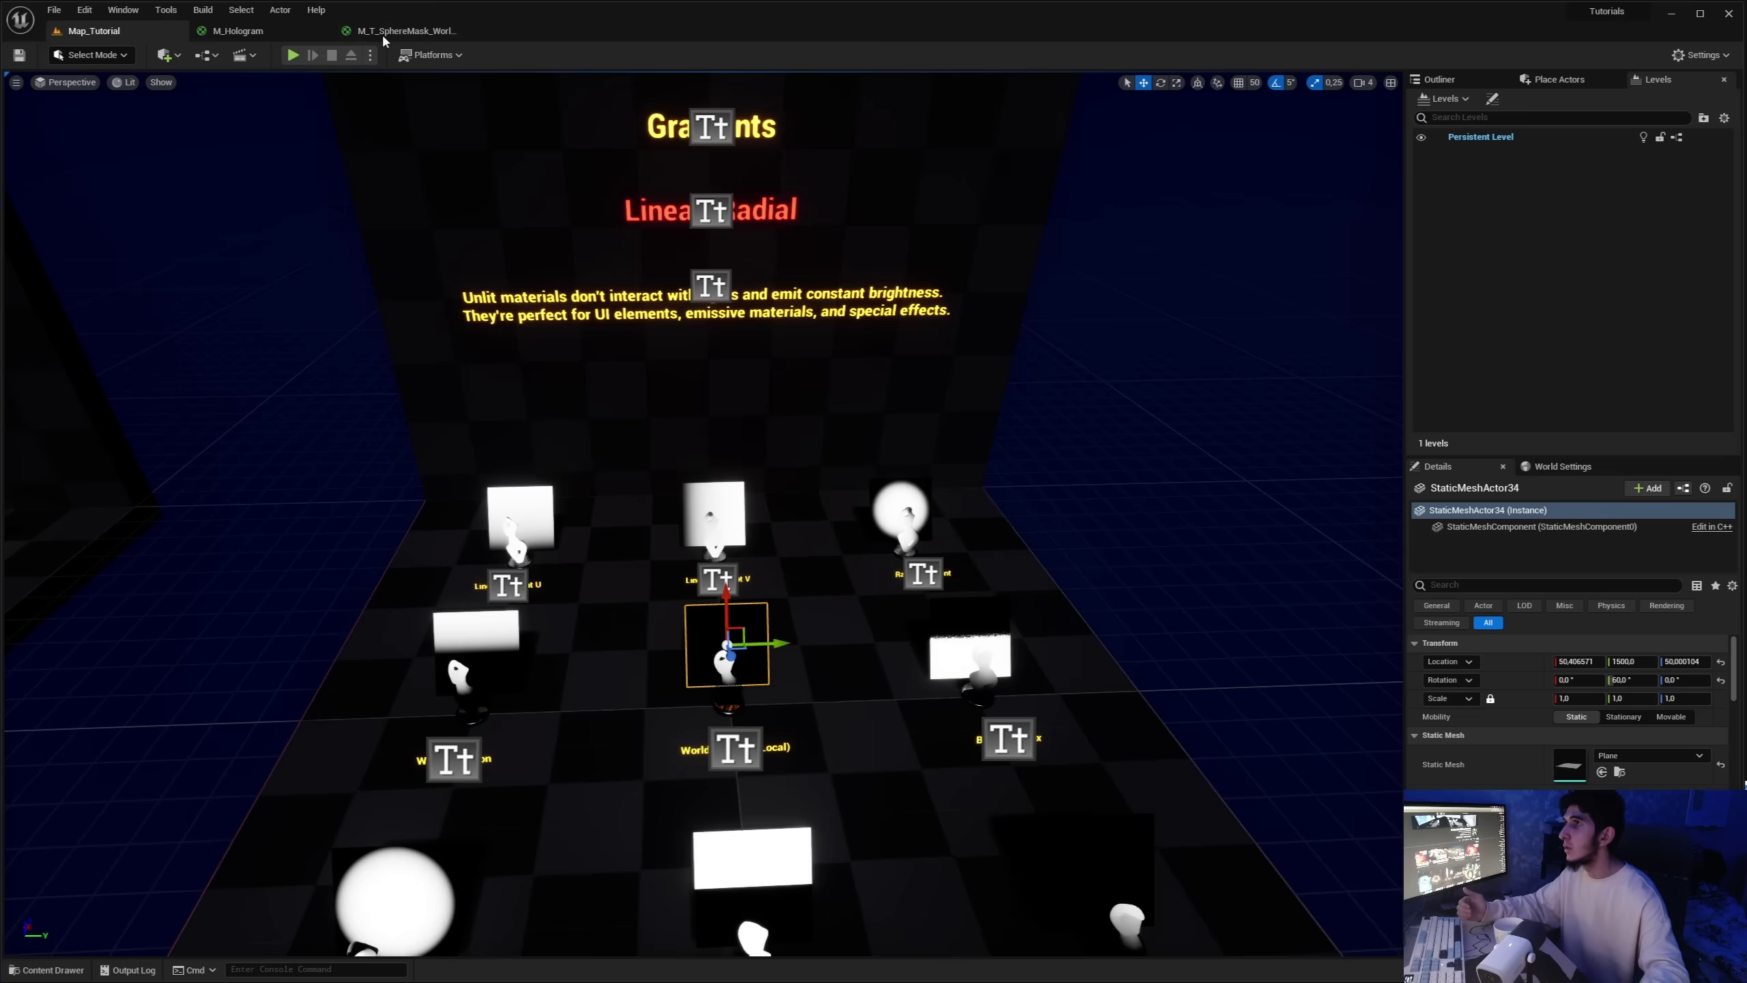
click(406, 30)
click(1192, 581)
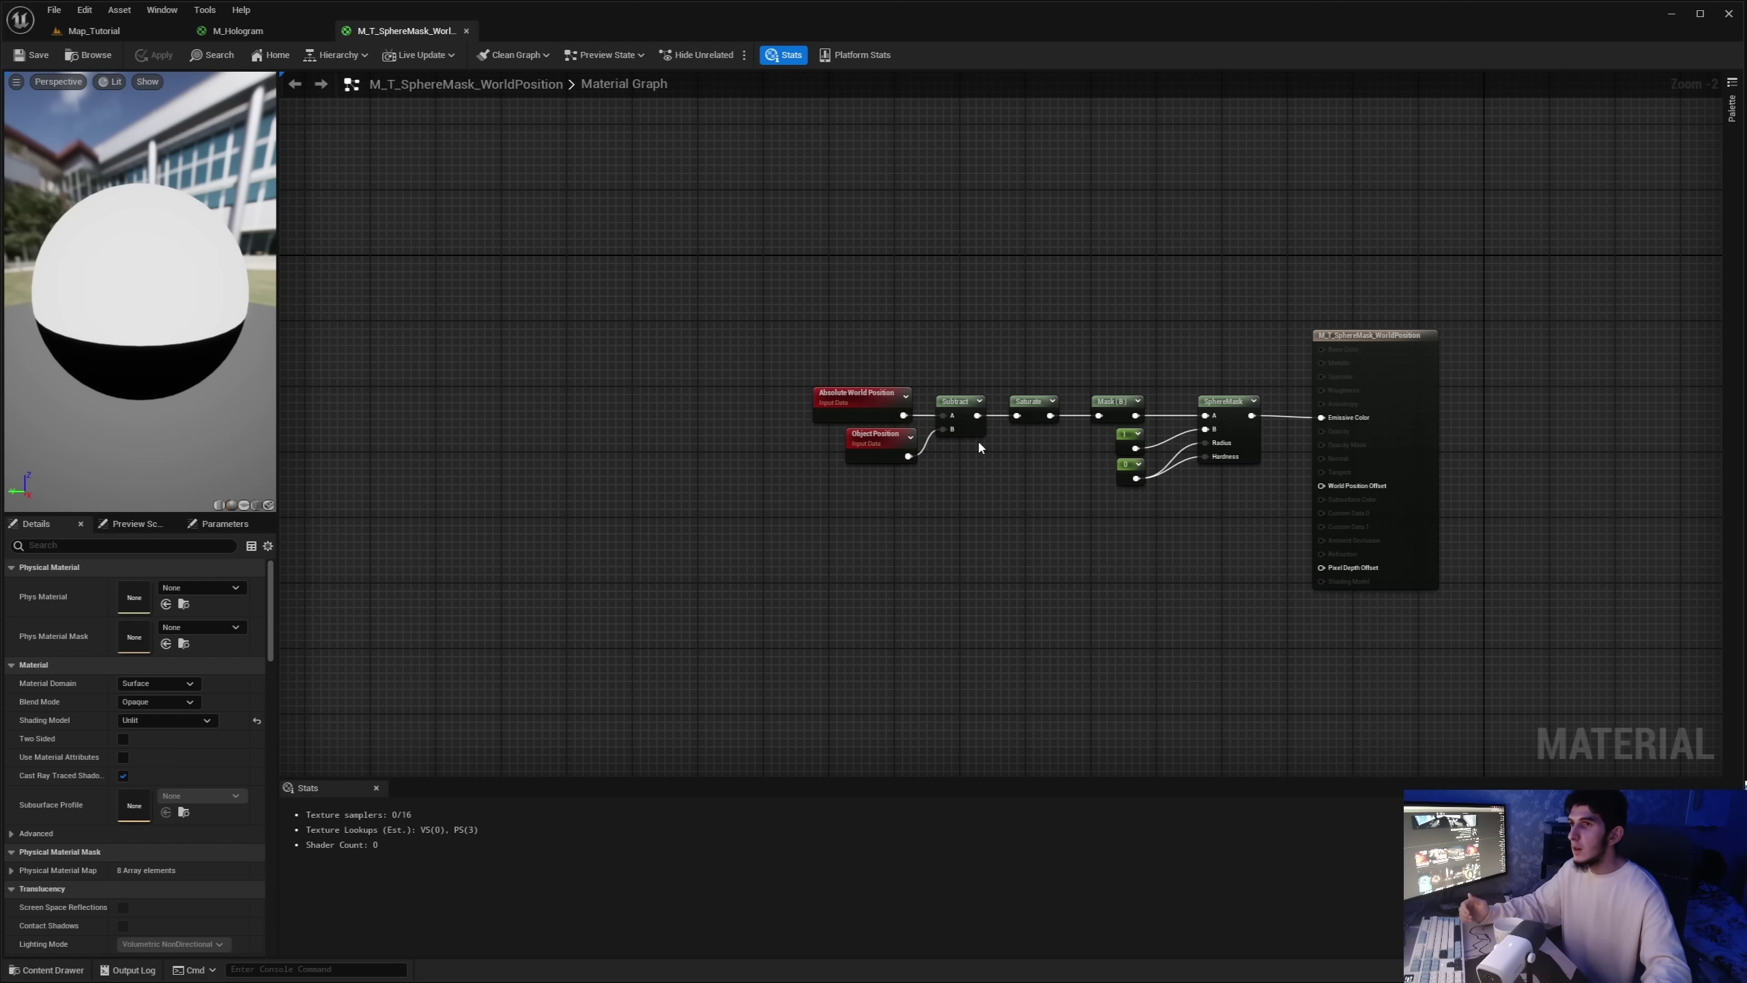
Center the sphere-mask node chain and box-select its position inputs and math nodes
right_drag(979, 447, 791, 311)
drag(506, 271, 896, 501)
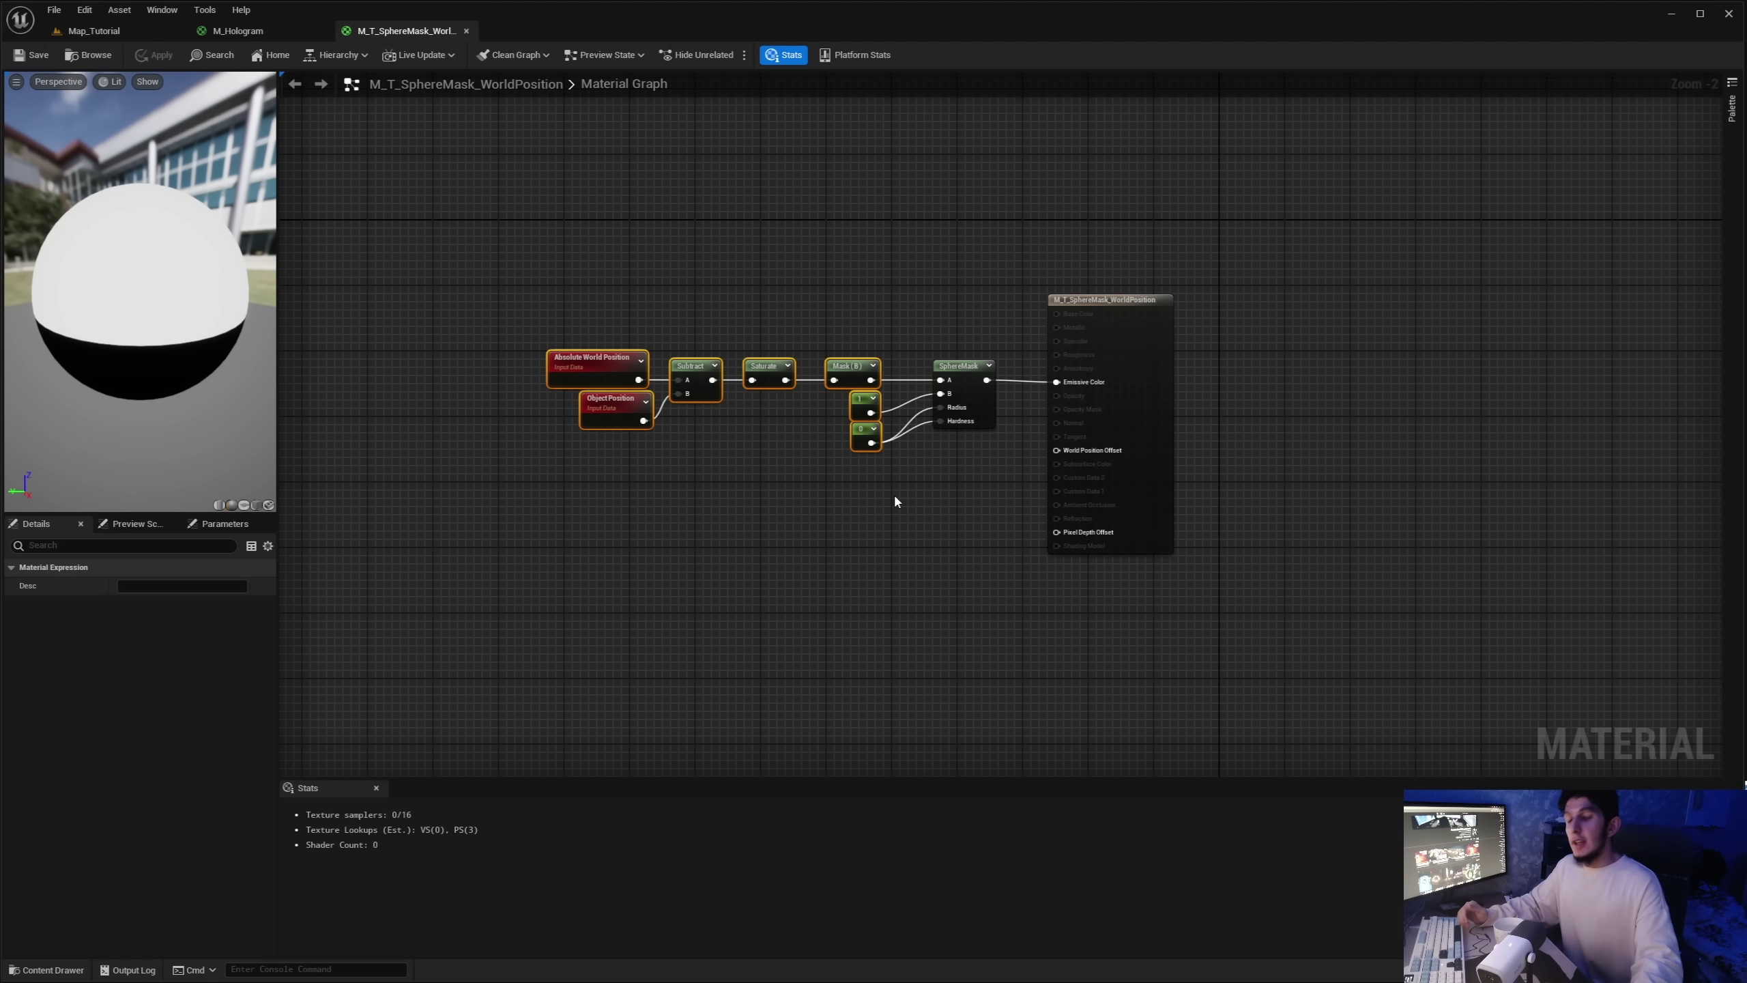
Switch to Map_Tutorial and pull back to frame the UV mapping and gradient/sphere-mask walls
click(93, 30)
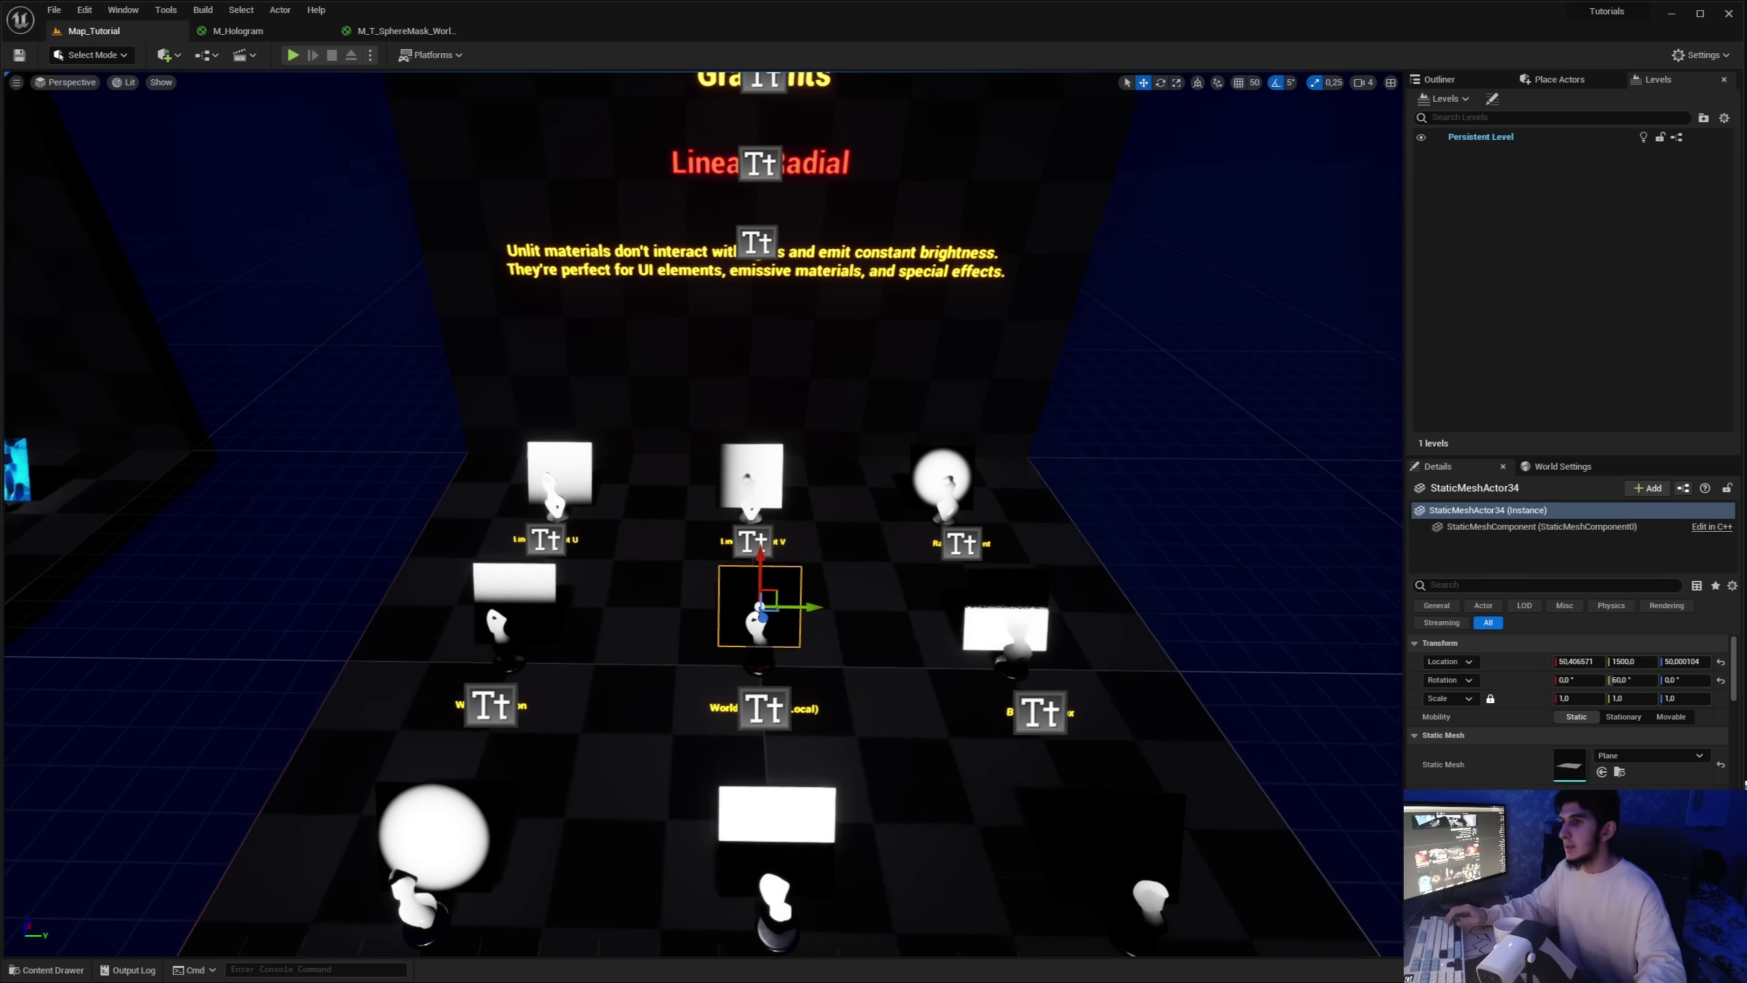
scroll(722, 203, down, 10)
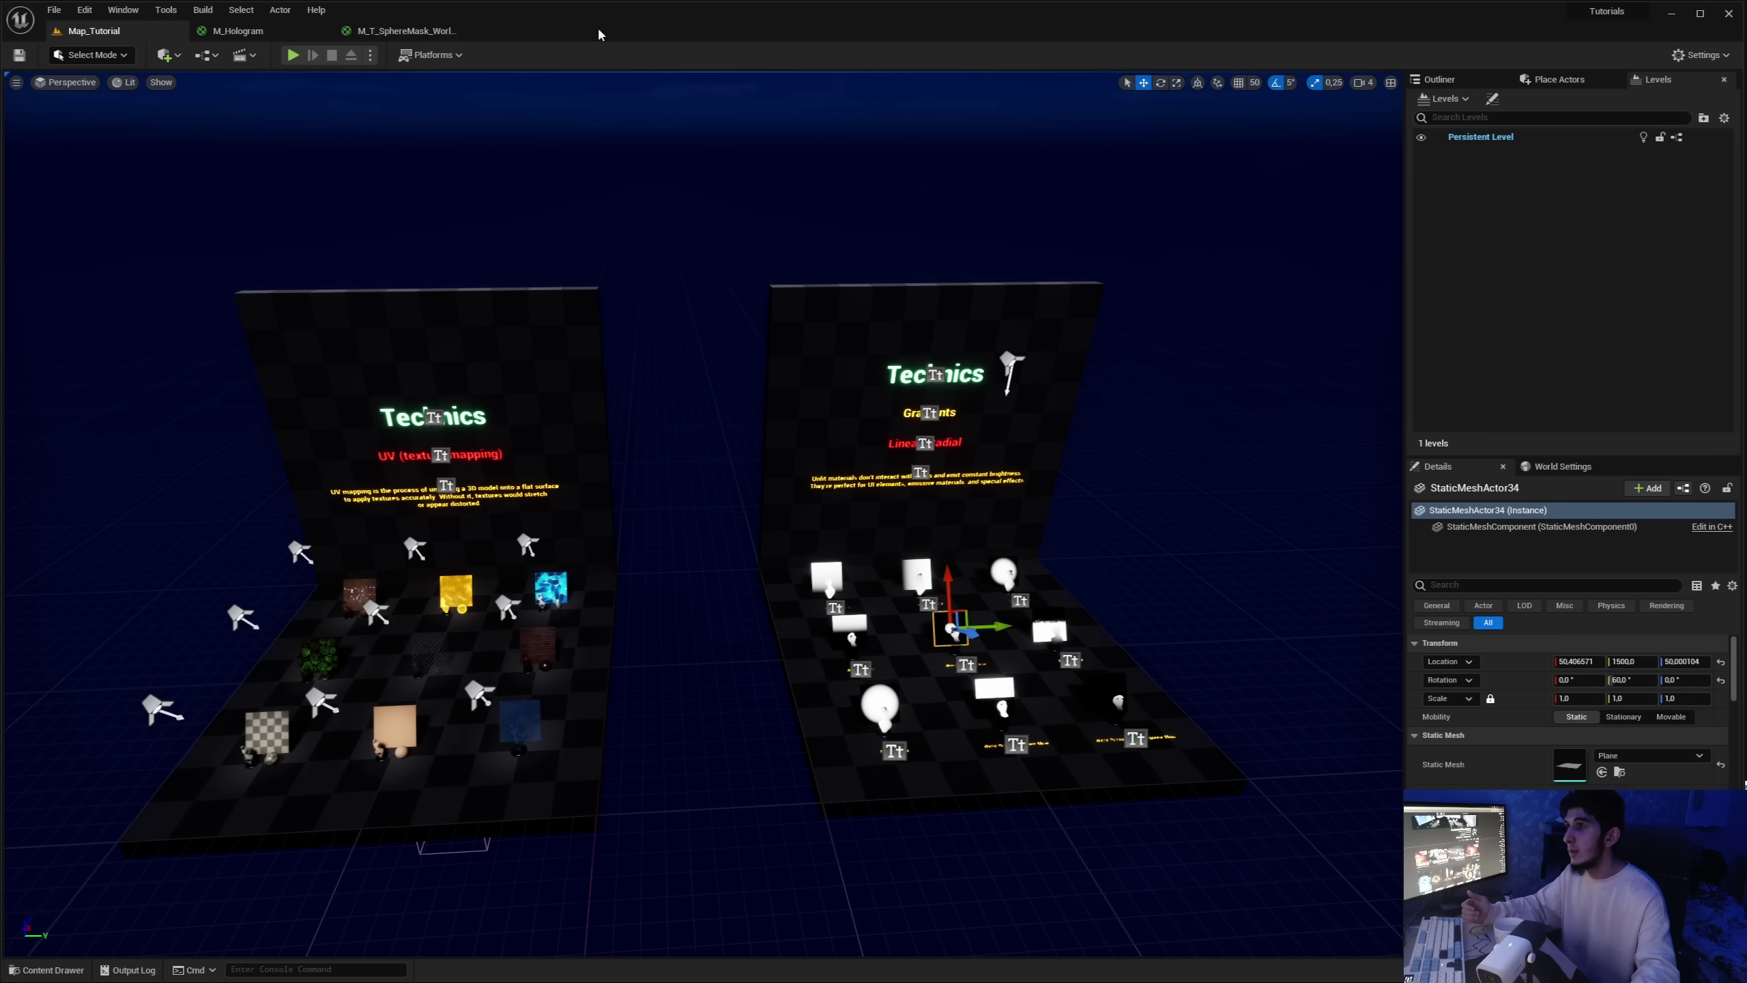
Switch to the M_Hologram graph and navigate to bring the Cover group into view
click(238, 30)
scroll(683, 151, down, 1)
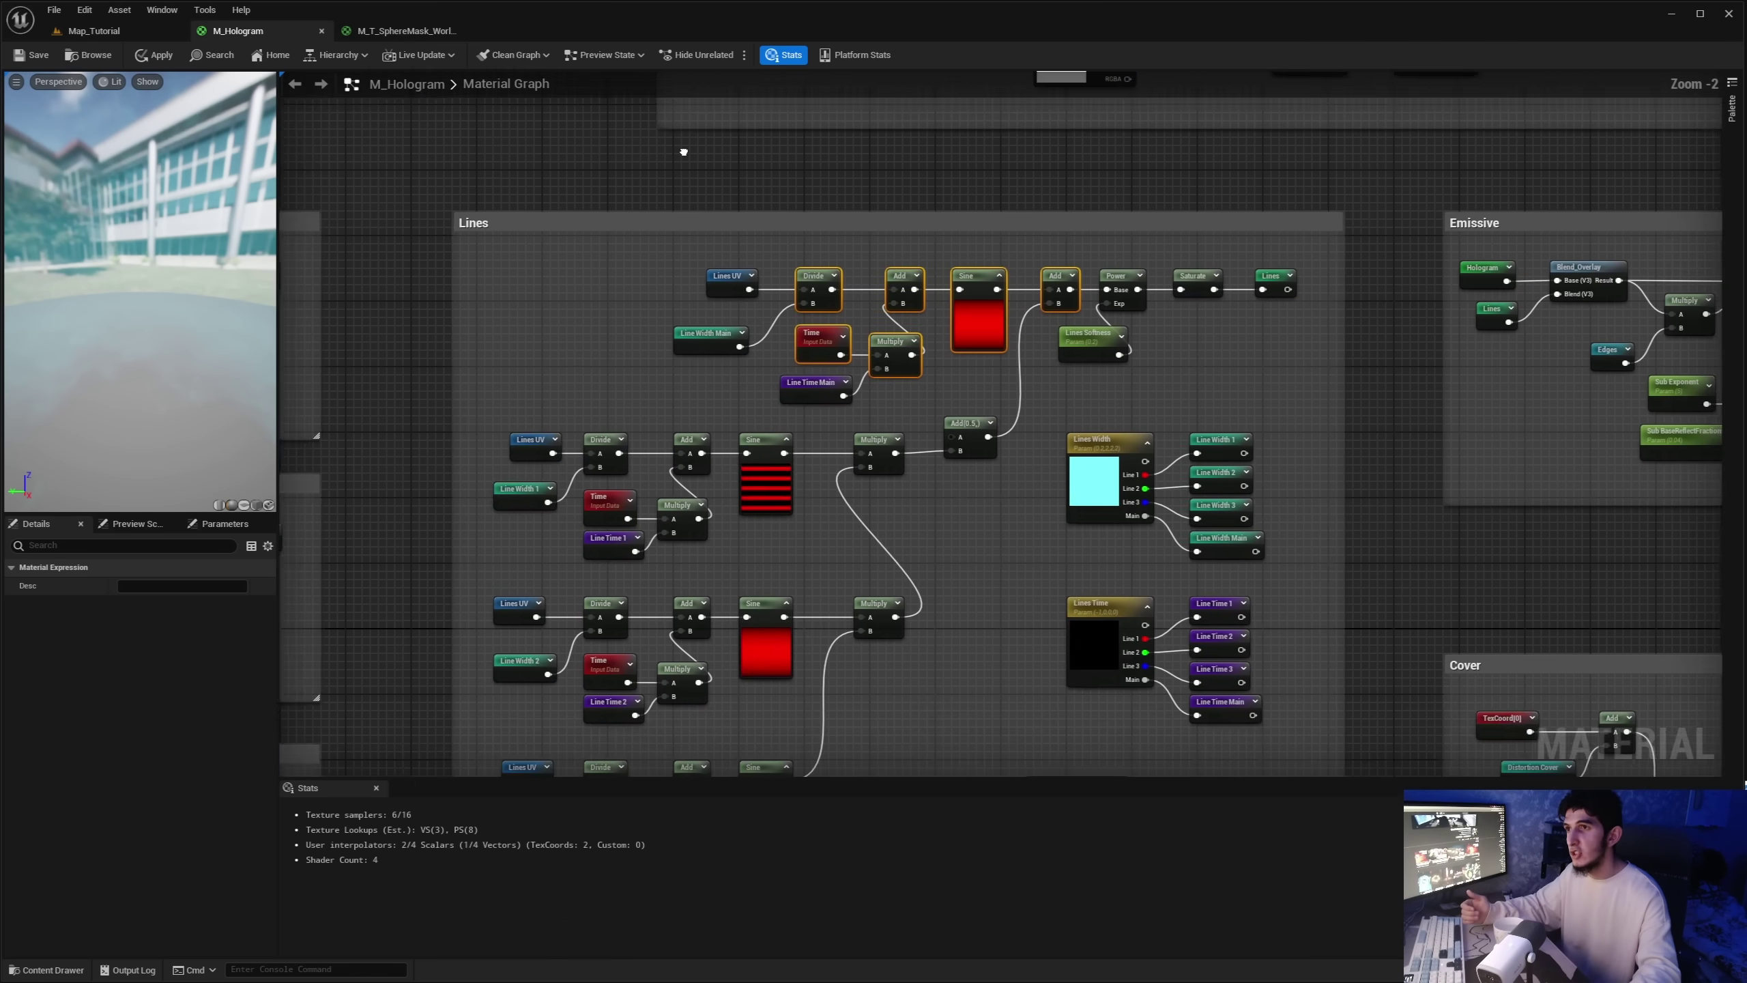
scroll(683, 152, down, 3)
scroll(713, 326, up, 3)
right_drag(713, 326, 783, 217)
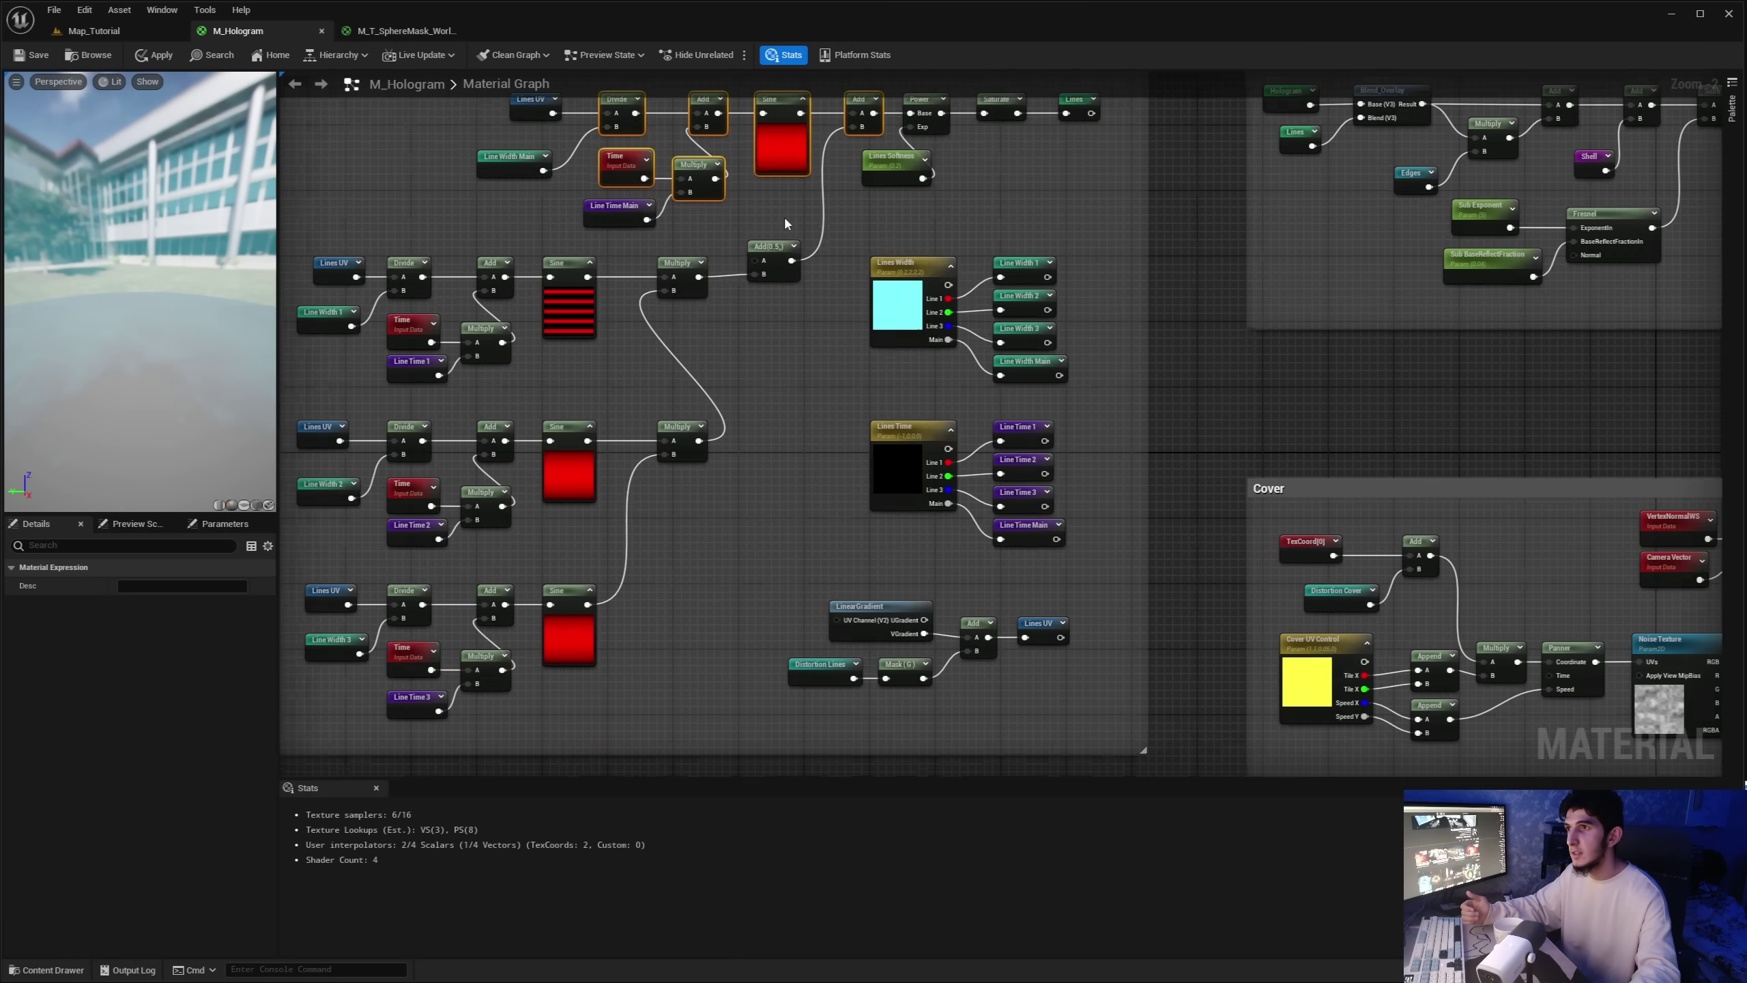
scroll(785, 223, down, 3)
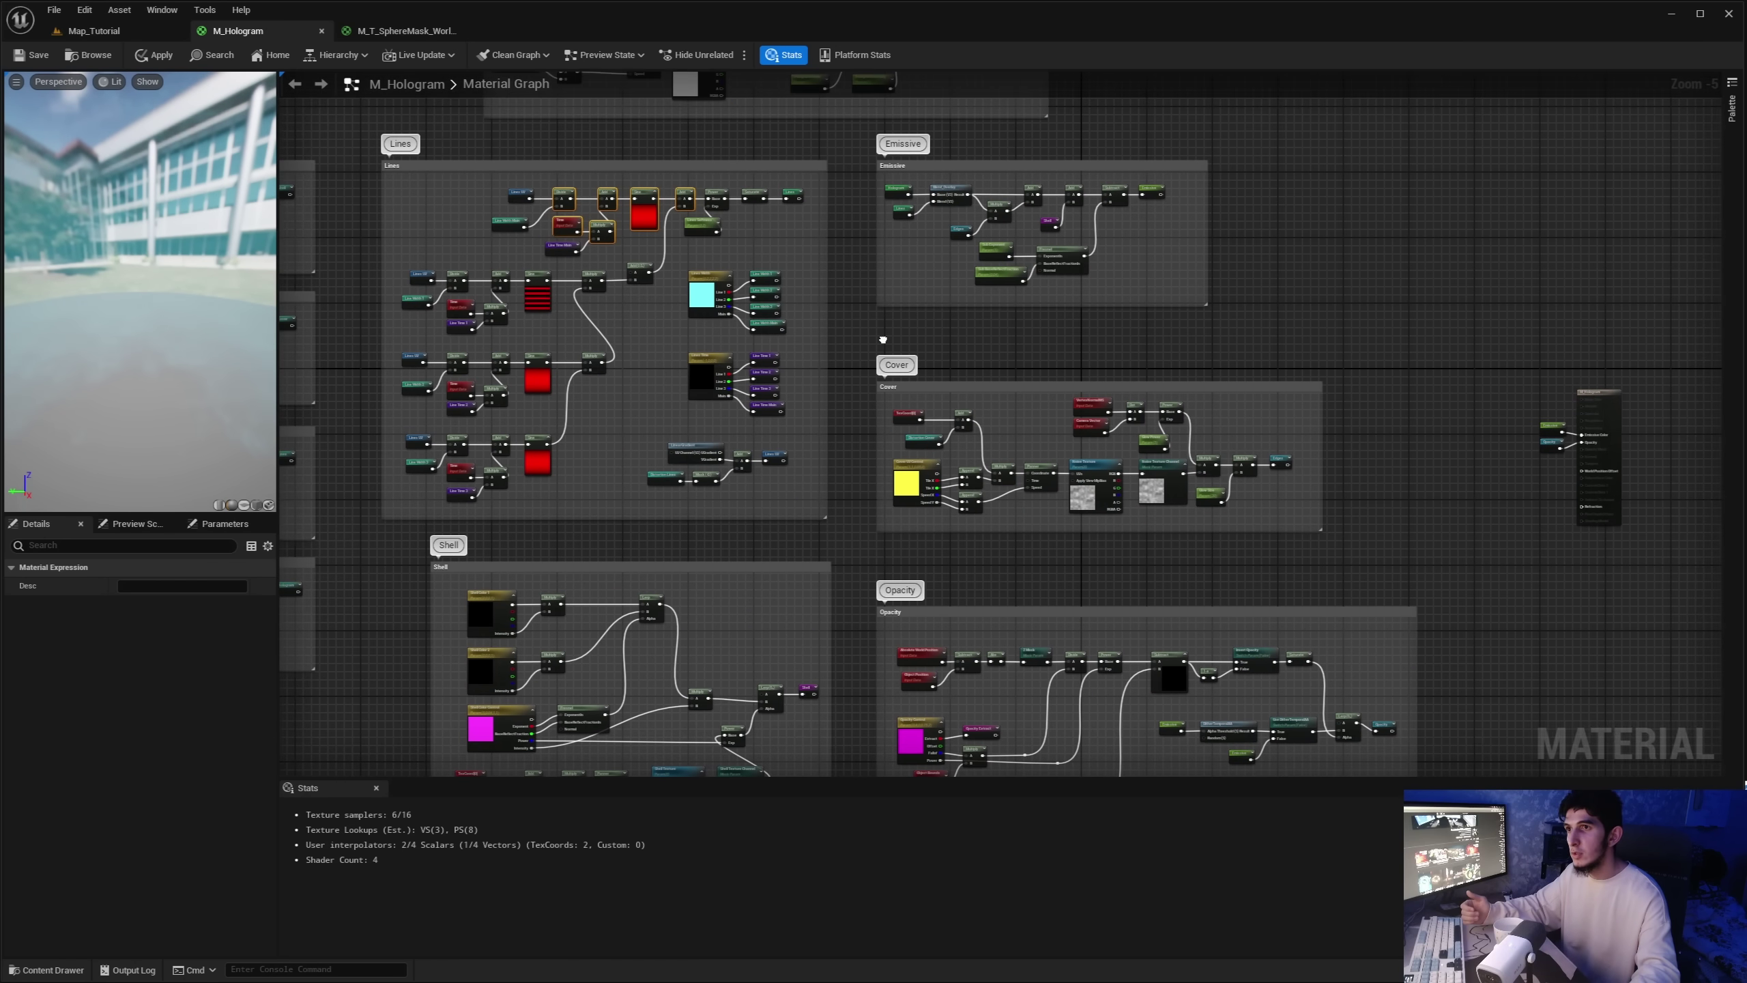
Pan across the Shell, Opacity, Hologram and Distortion groups, then clear the node selection
right_drag(900, 330, 851, 289)
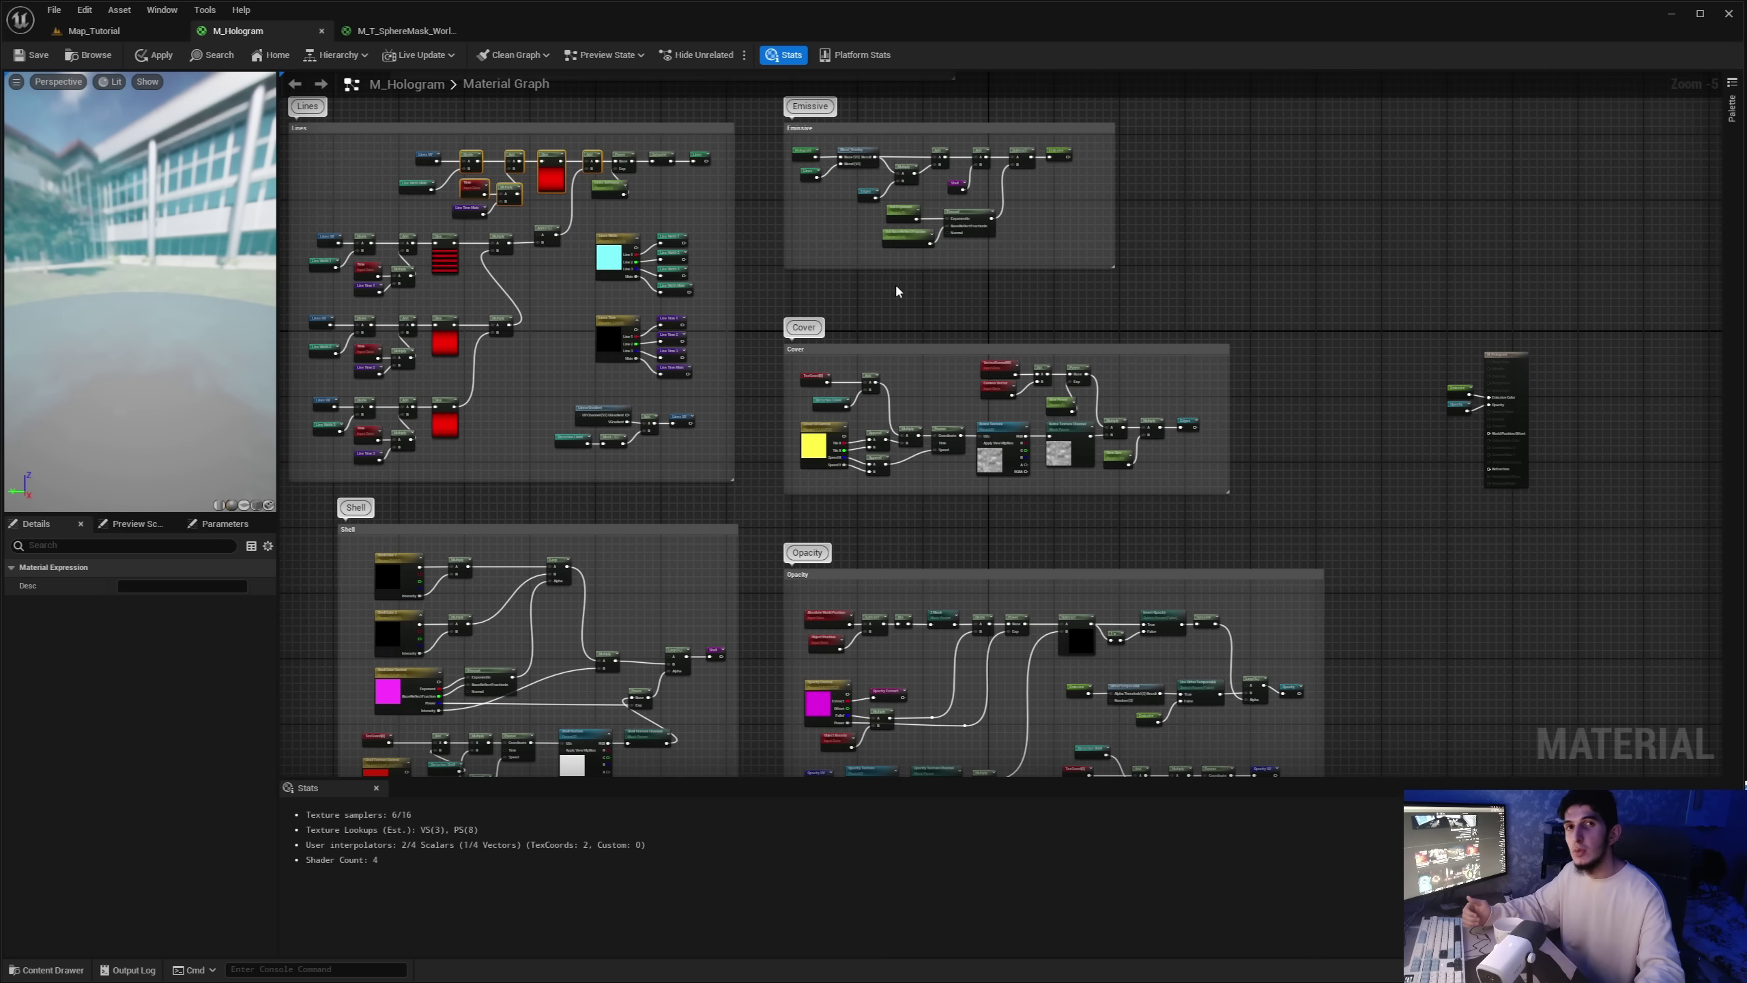
right_drag(895, 283, 1008, 358)
scroll(914, 285, down, 1)
right_drag(588, 158, 585, 247)
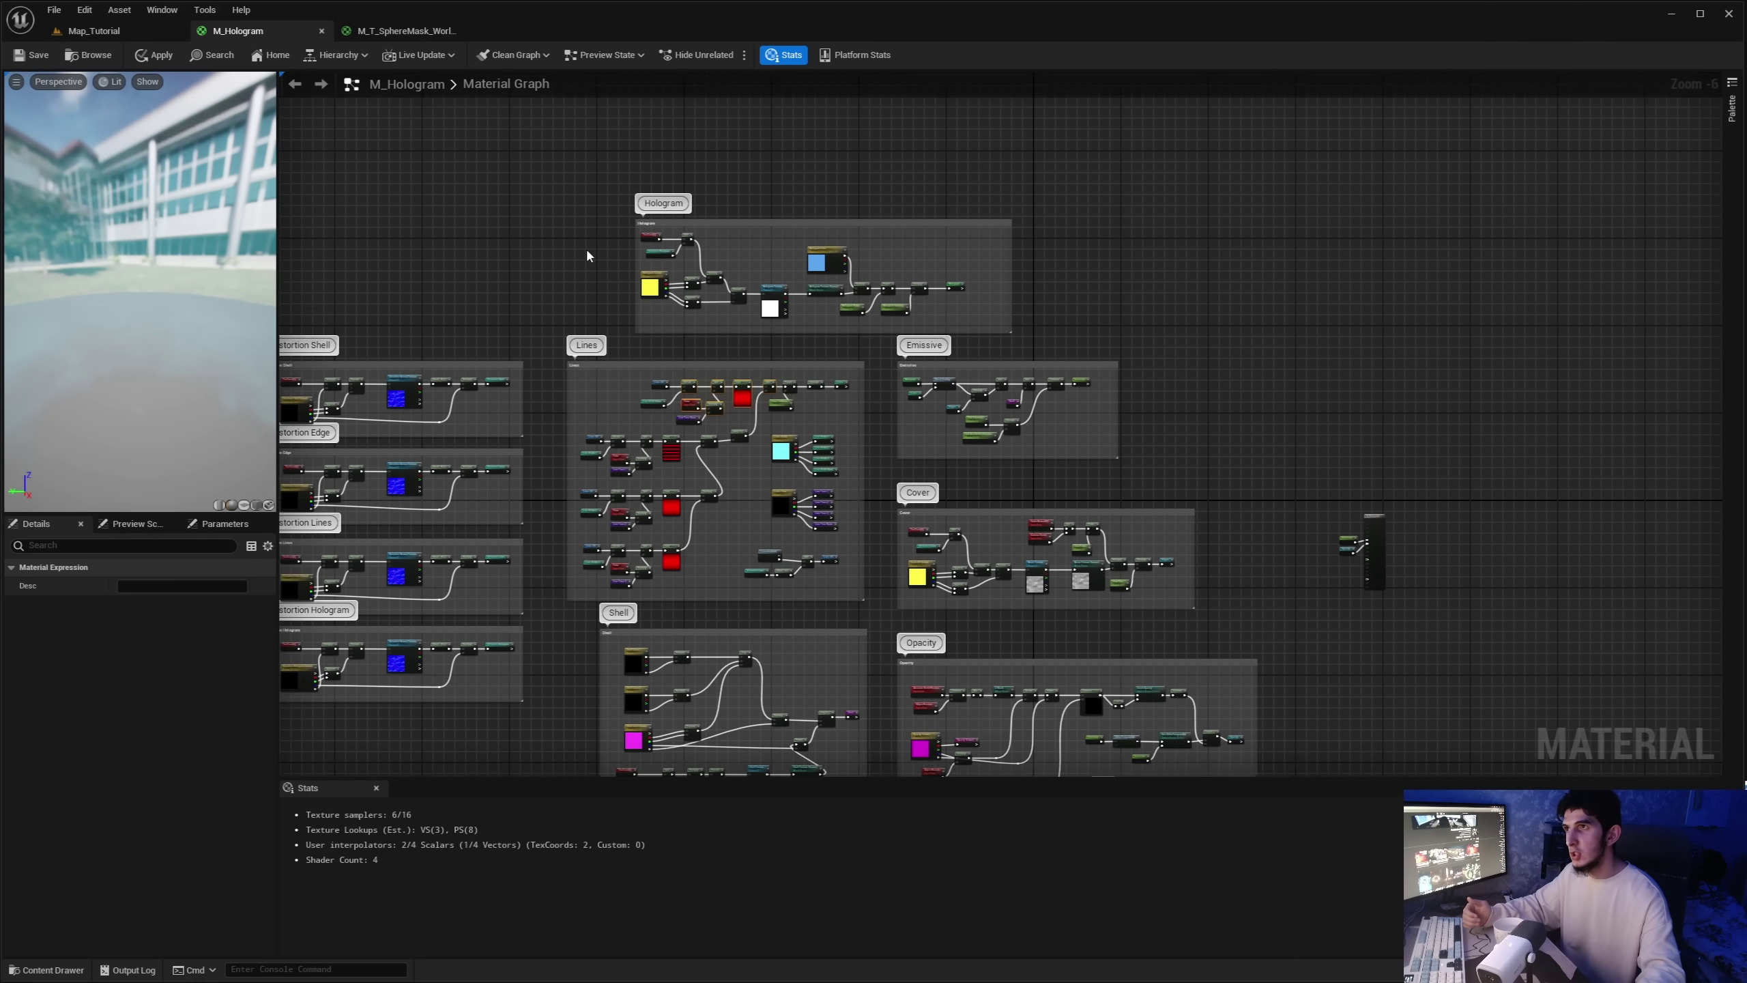
scroll(587, 256, up, 2)
click(609, 203)
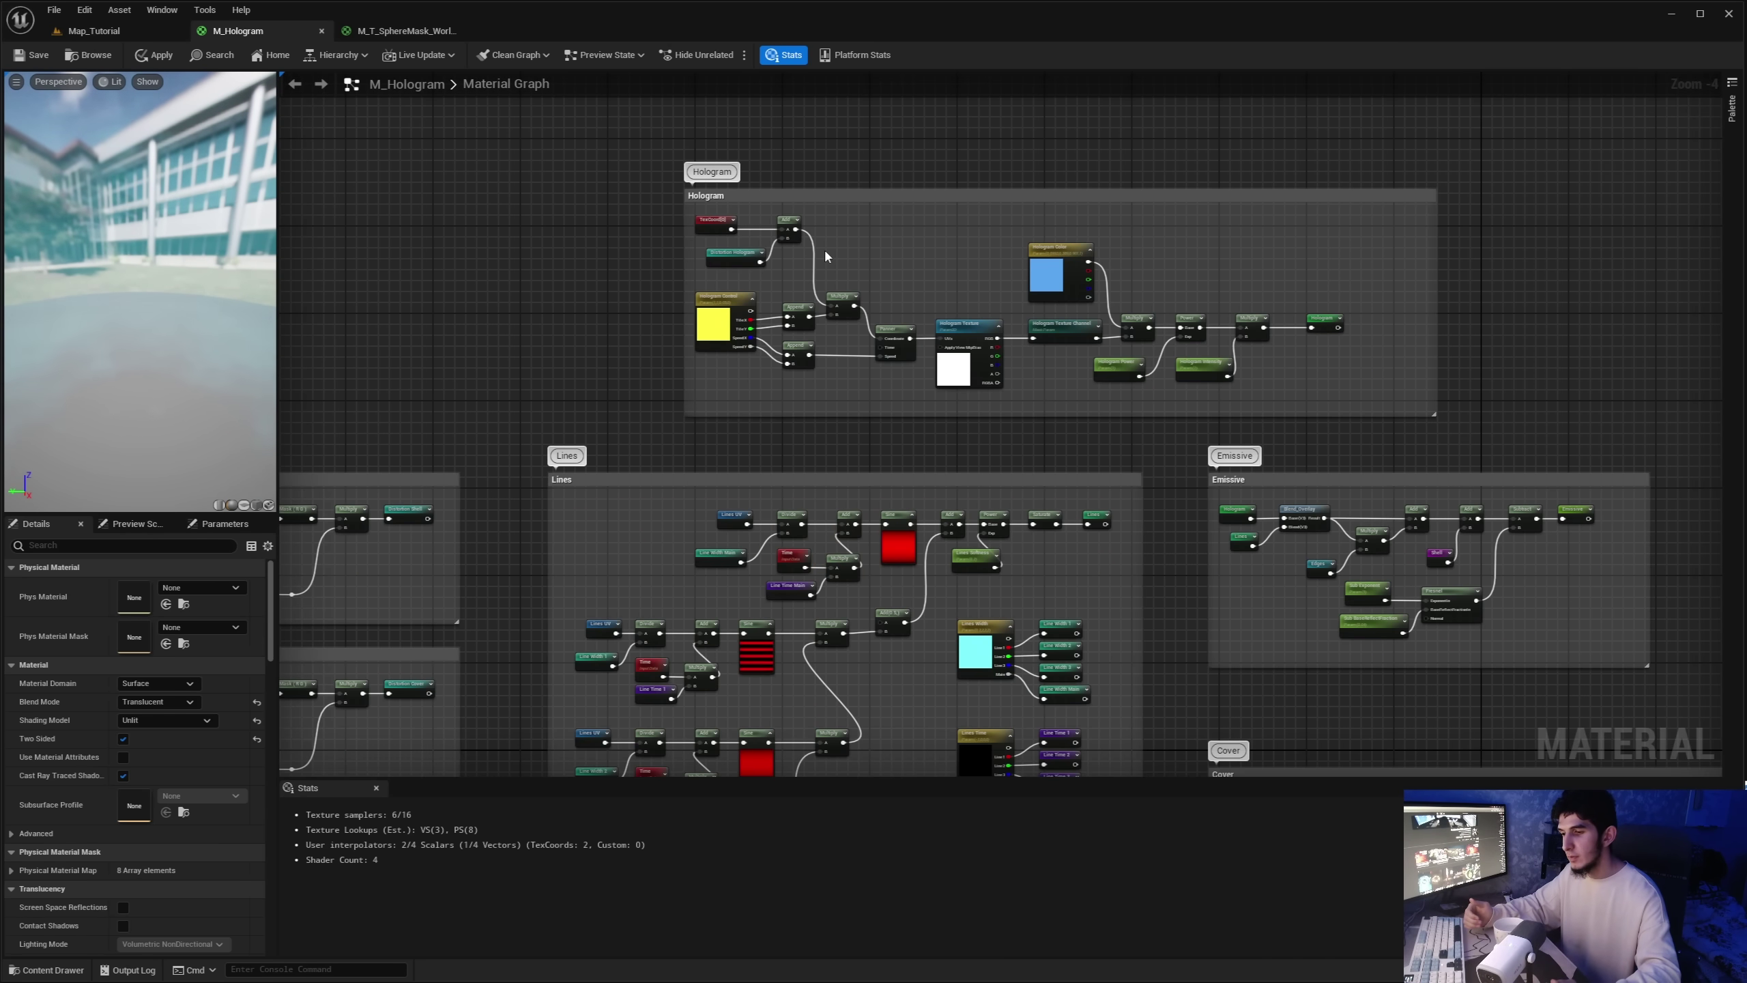